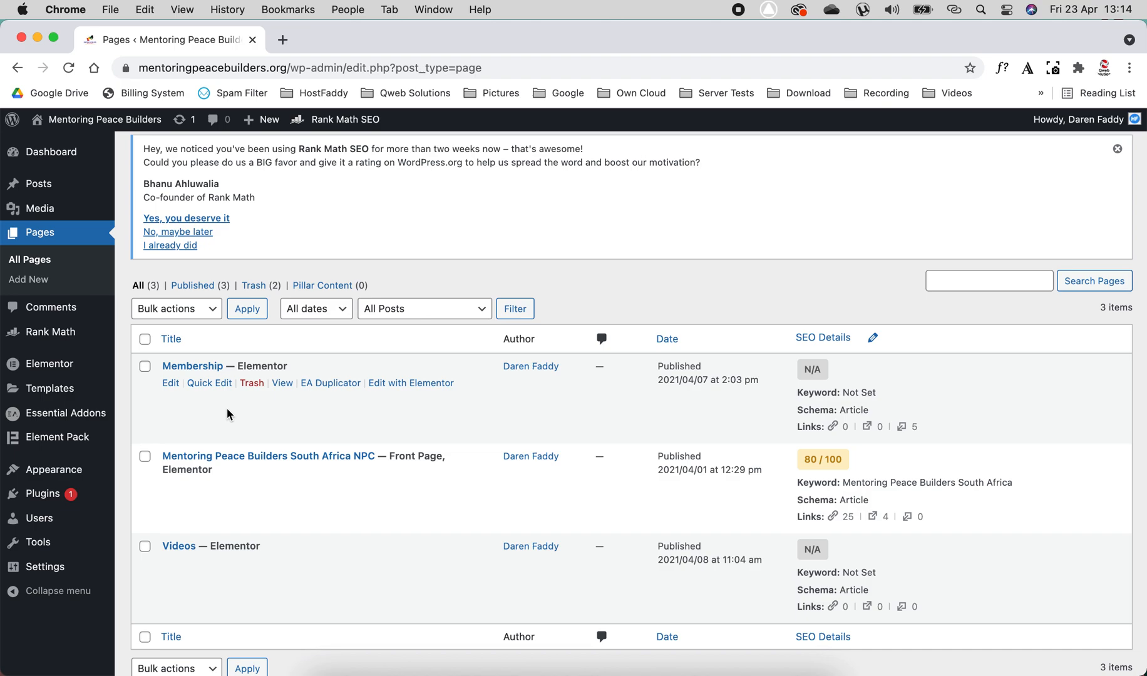
# - Open the live site in a separate browser tab and examine its homepage from the header down to the footer
pyautogui.moveTo(94, 121)
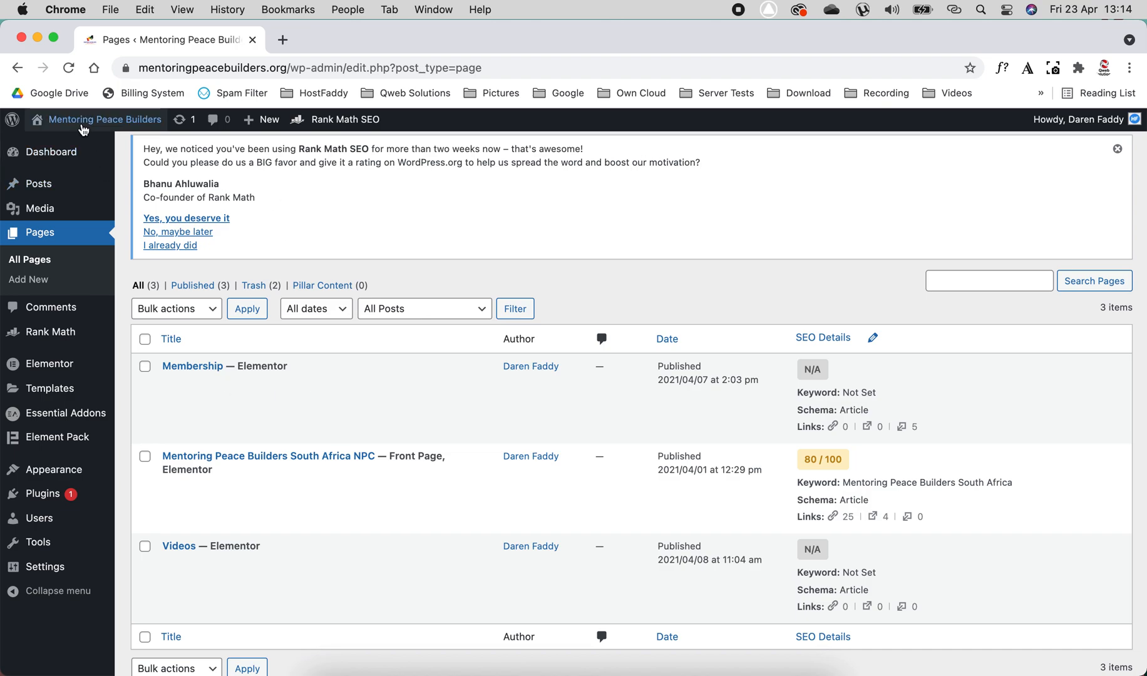
pyautogui.rightClick(55, 153)
pyautogui.click(101, 158)
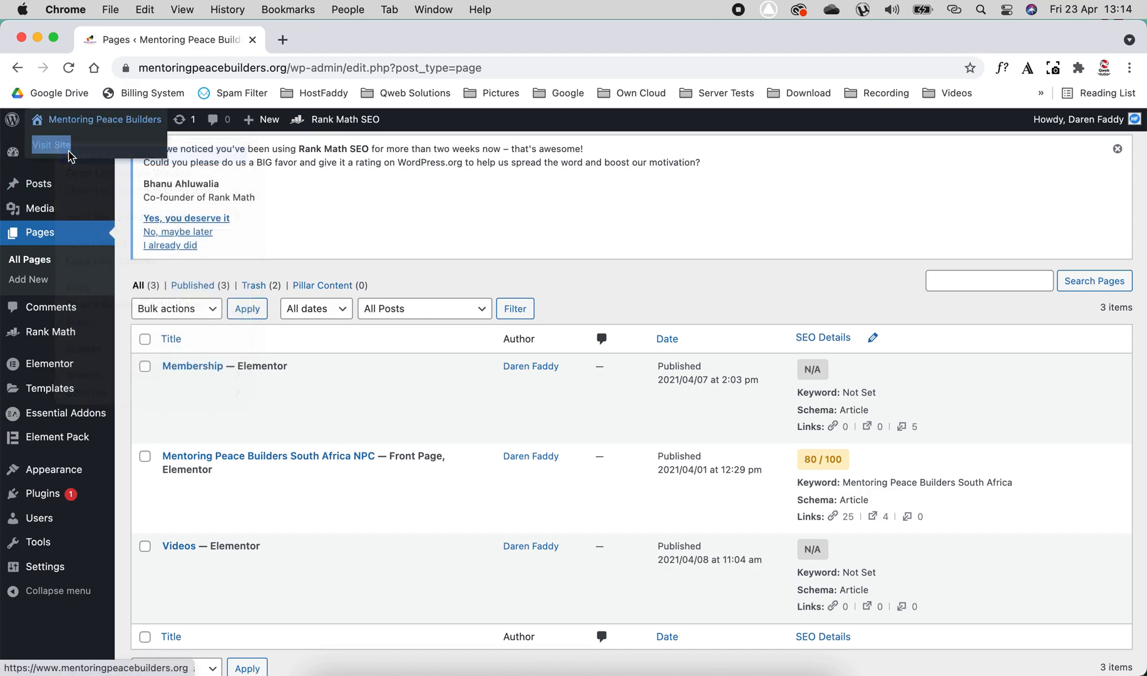
pyautogui.click(355, 40)
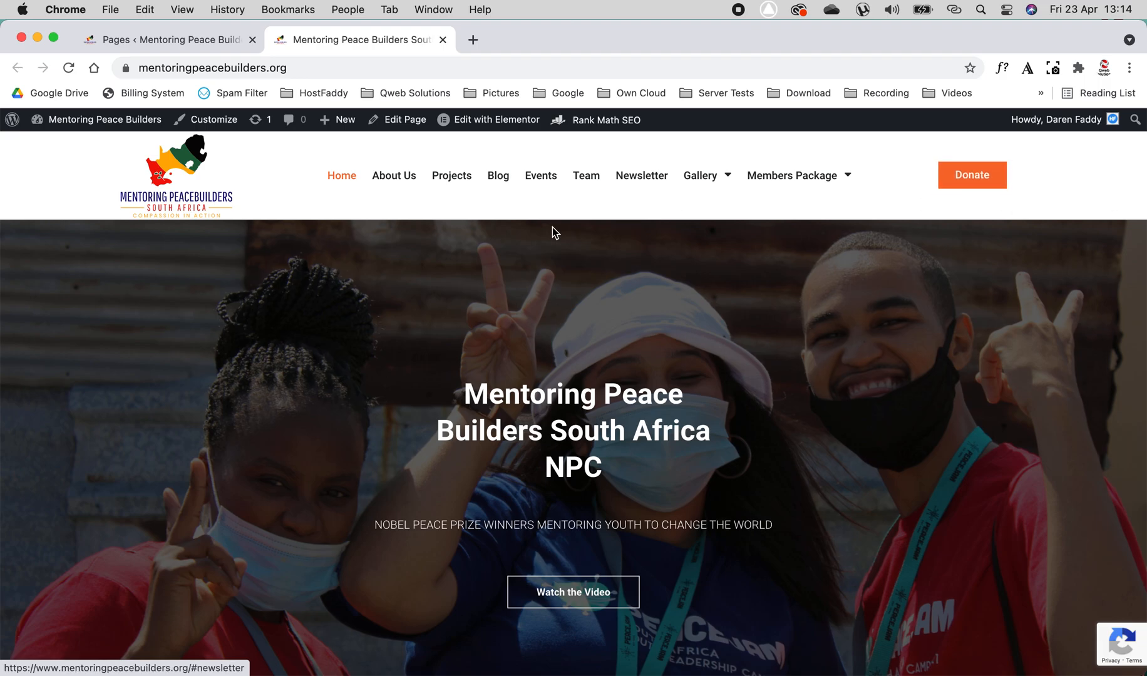
pyautogui.scroll(-20, 493, 220)
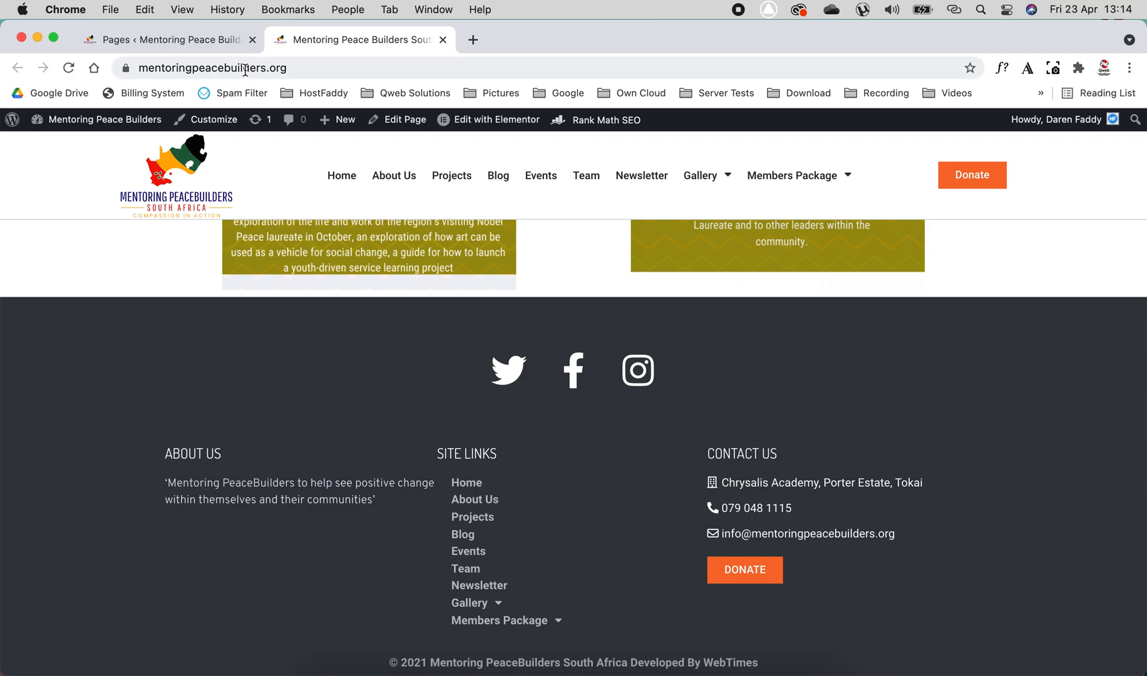
# - Return to the site's WordPress admin and open the Theme Builder list of Elementor templates
pyautogui.click(206, 39)
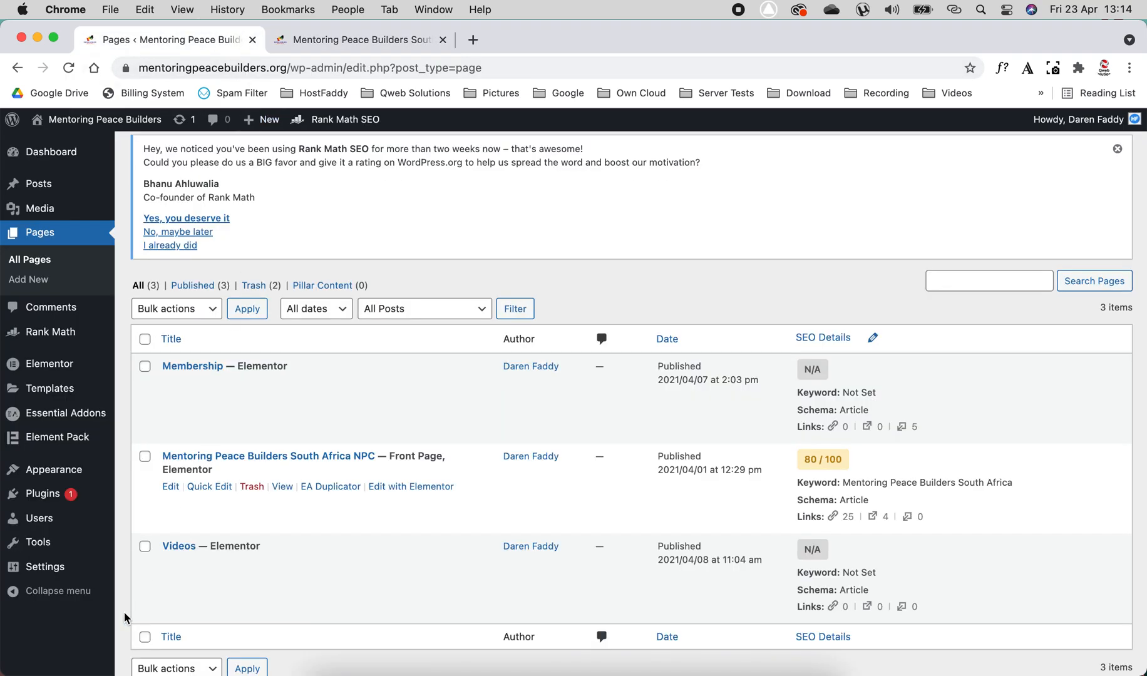
pyautogui.moveTo(53, 393)
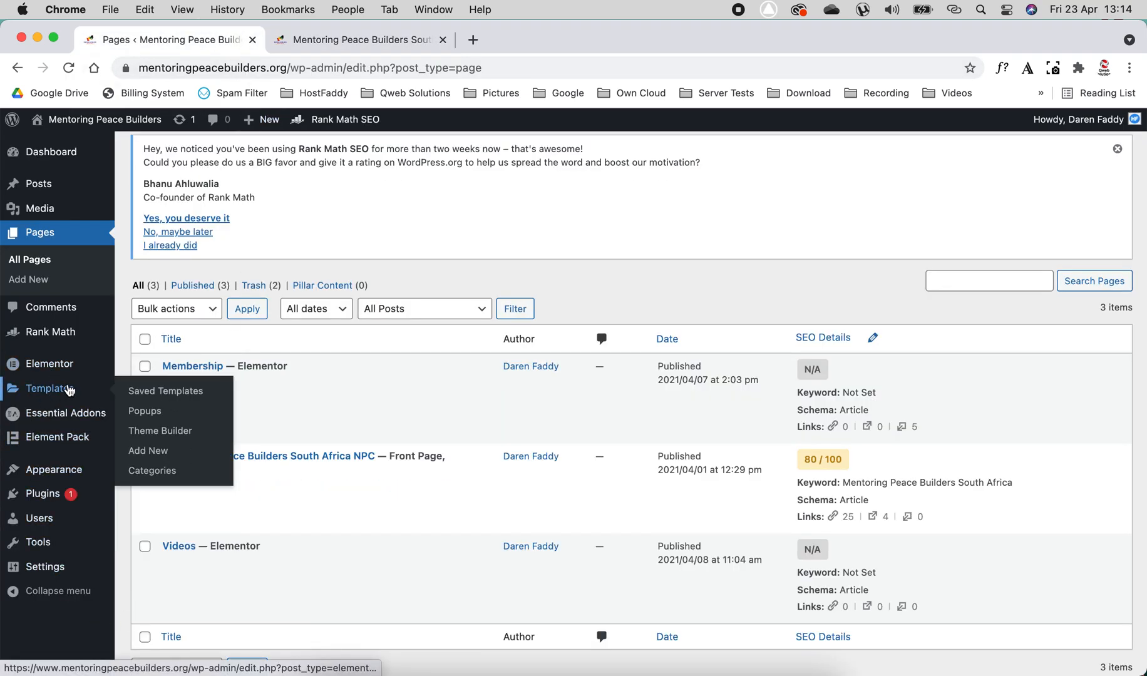
pyautogui.click(166, 437)
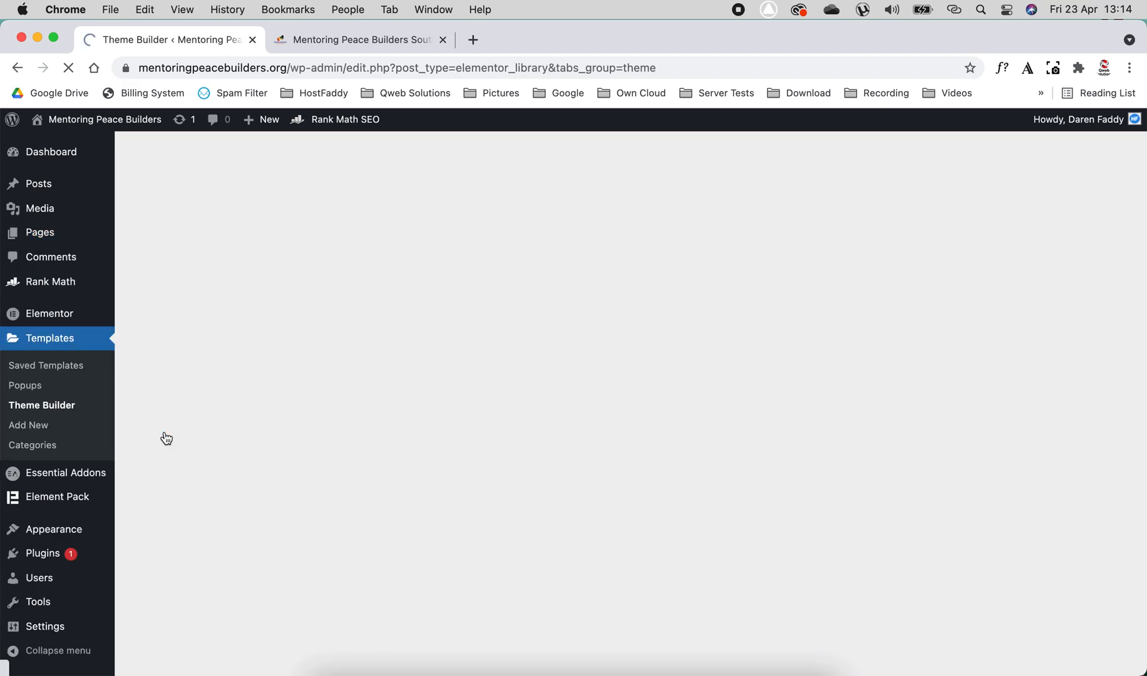
pyautogui.scroll(-3, 335, 405)
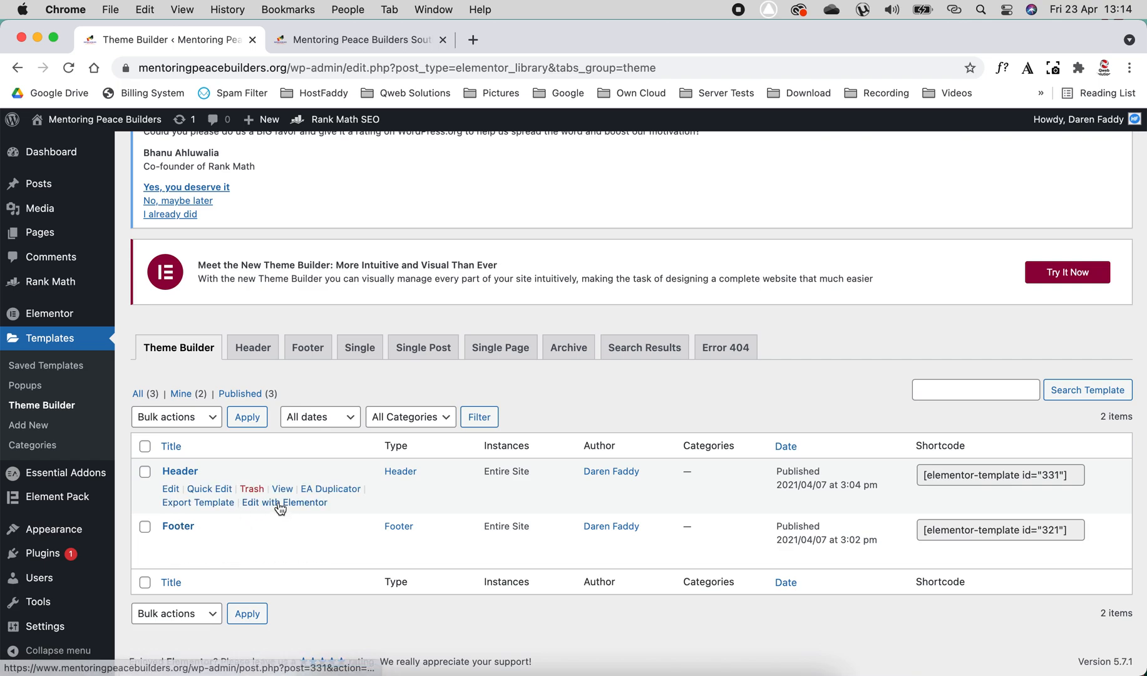
# - Open the Header and Footer templates for editing with Elementor in separate browser tabs, and switch to the Header editor
pyautogui.rightClick(281, 506)
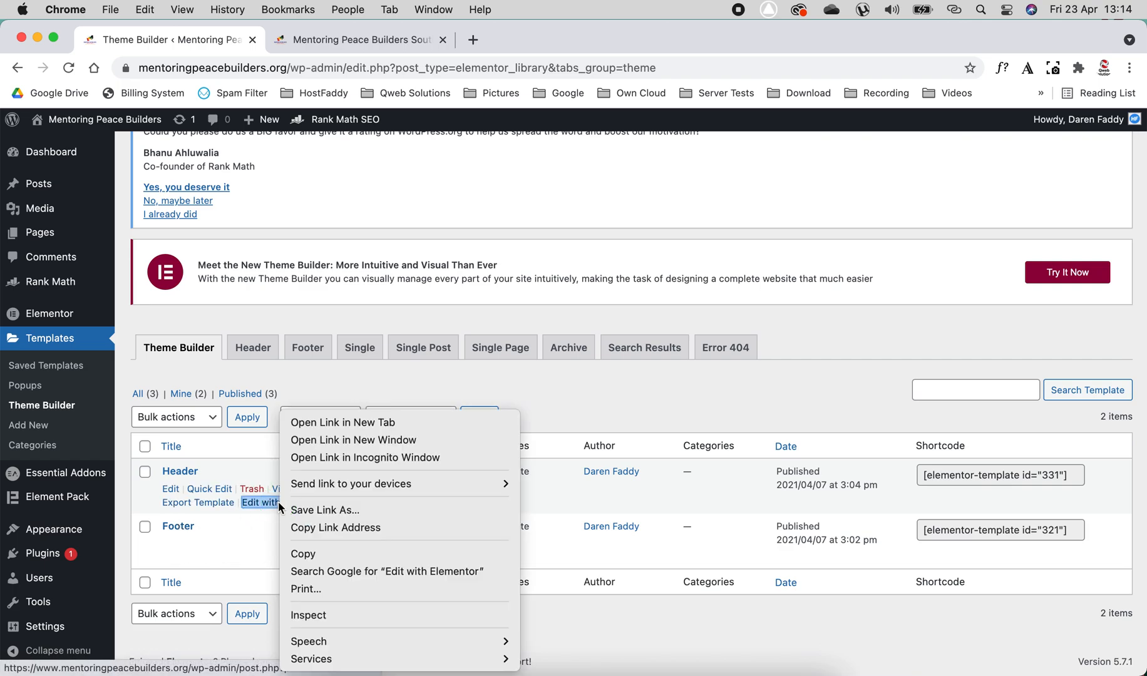
pyautogui.click(368, 424)
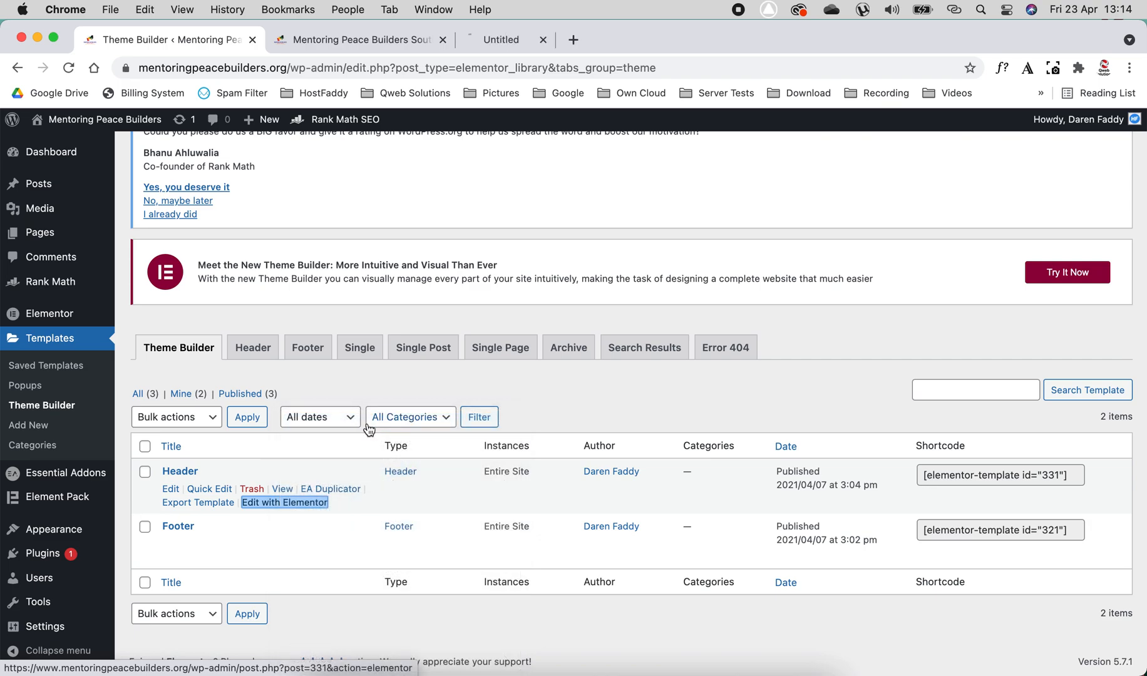
pyautogui.rightClick(289, 557)
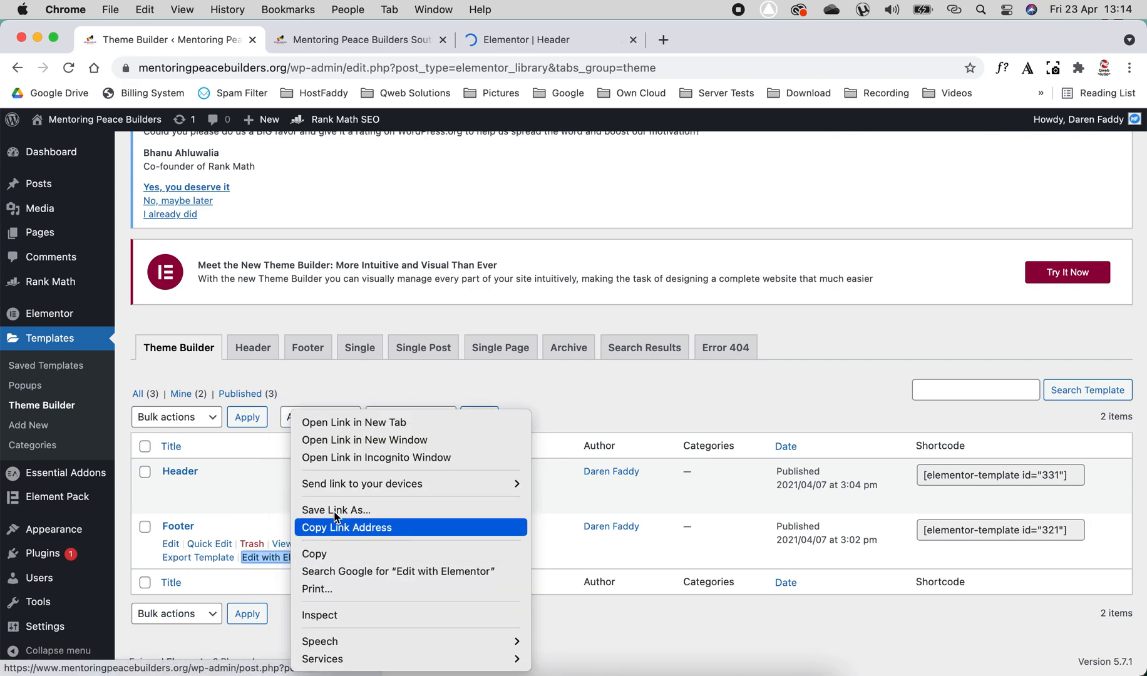
pyautogui.click(395, 429)
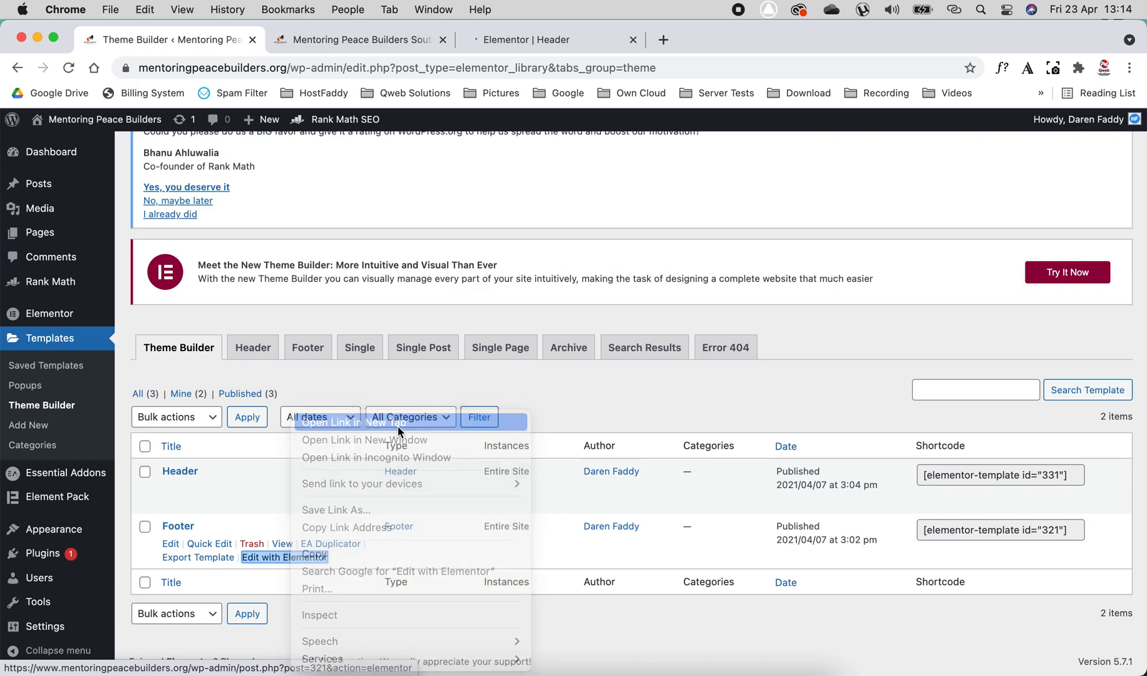
pyautogui.click(537, 43)
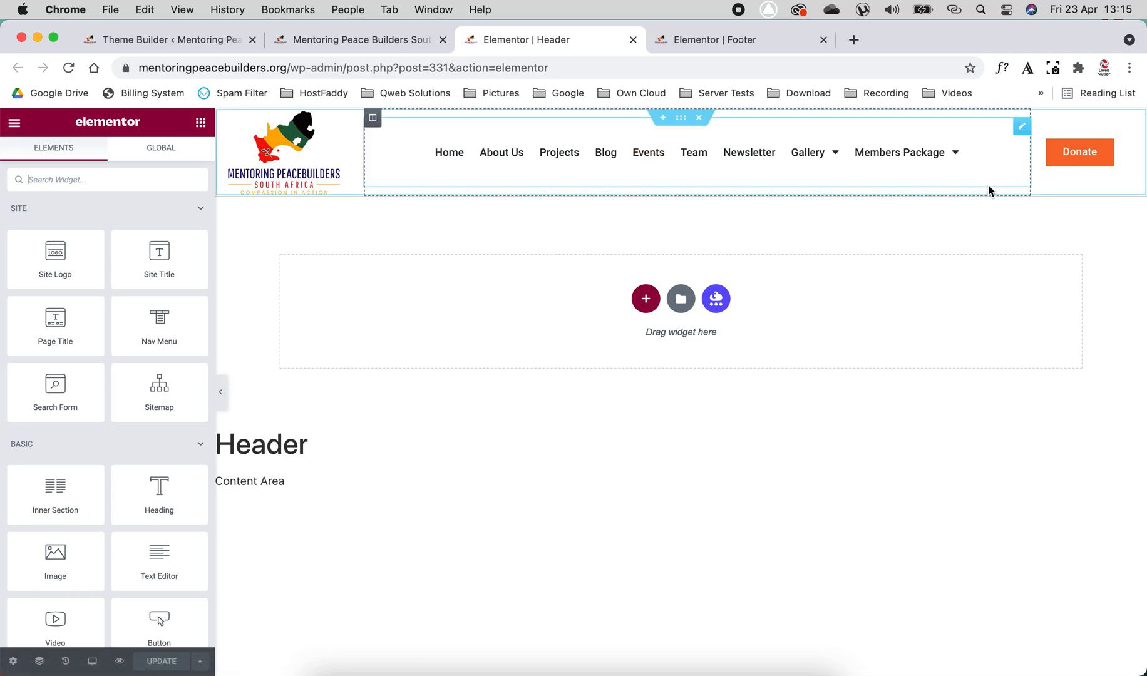
# - Examine the layout settings of the header section and the content settings of its Site Logo widget
pyautogui.click(291, 158)
pyautogui.click(681, 118)
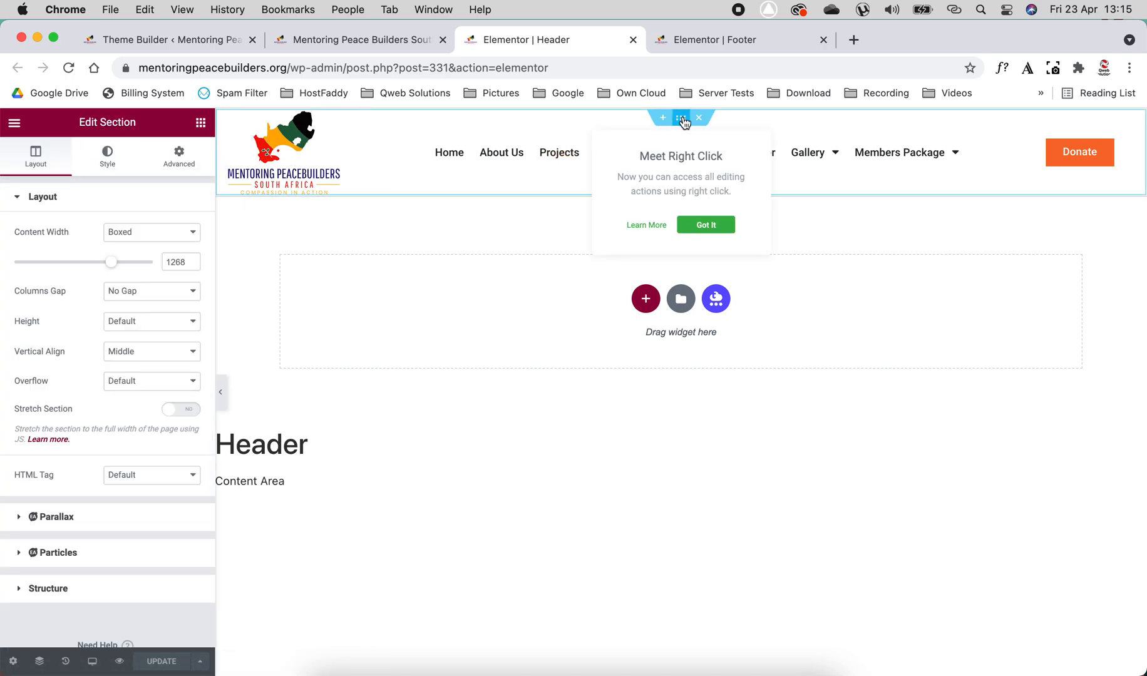
pyautogui.click(278, 149)
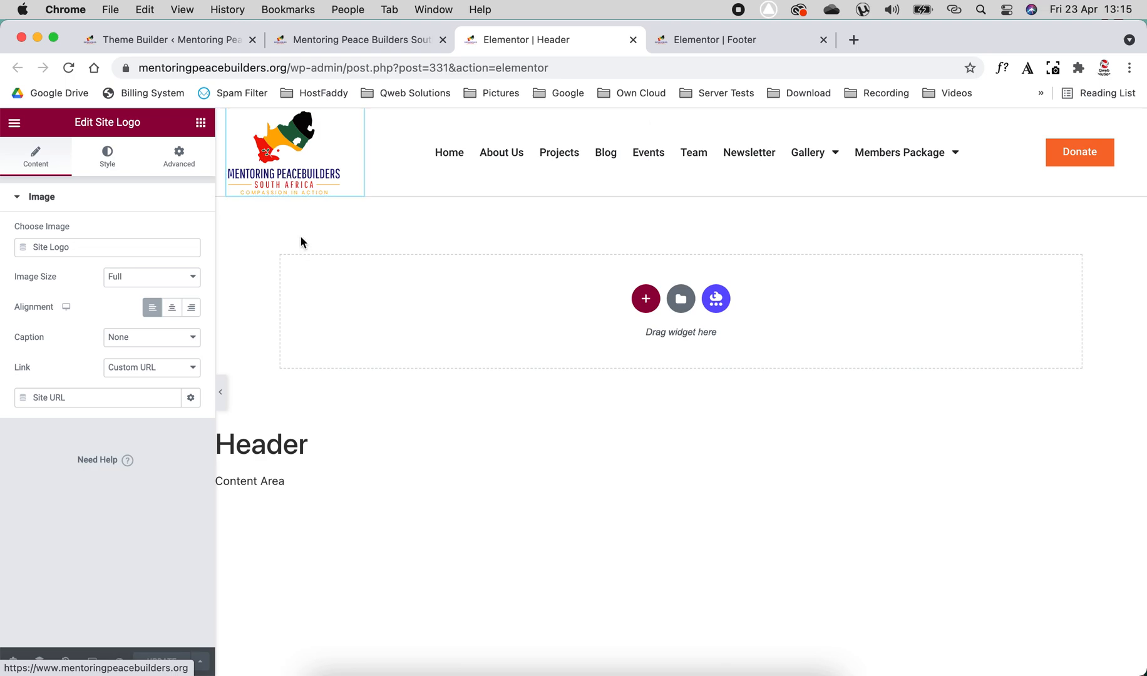
# - Try an Image widget below the header logo with the Site Logo dynamic tag as its source, and delete it again
pyautogui.click(200, 123)
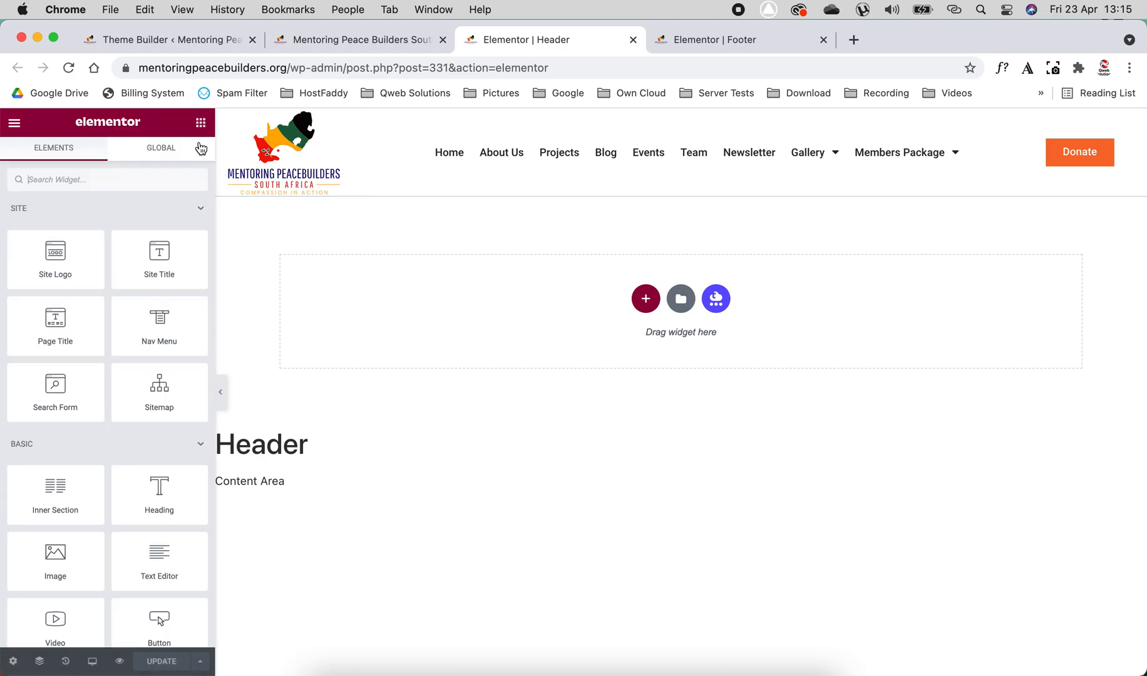
pyautogui.moveTo(58, 576); pyautogui.dragTo(316, 179)
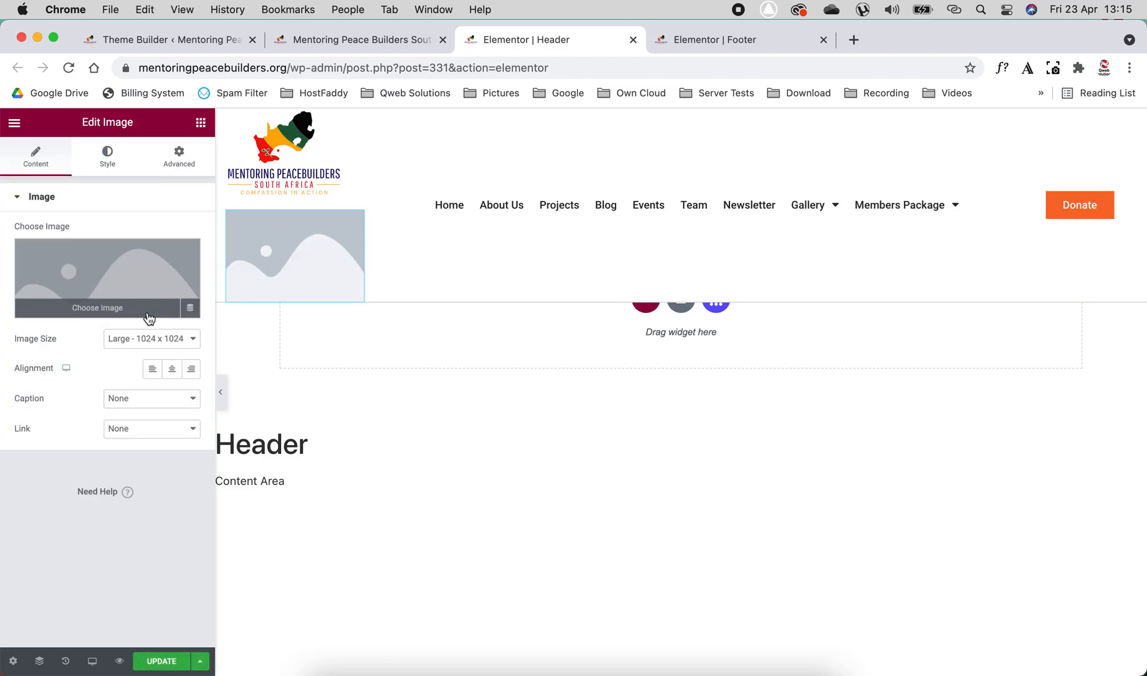
pyautogui.click(190, 310)
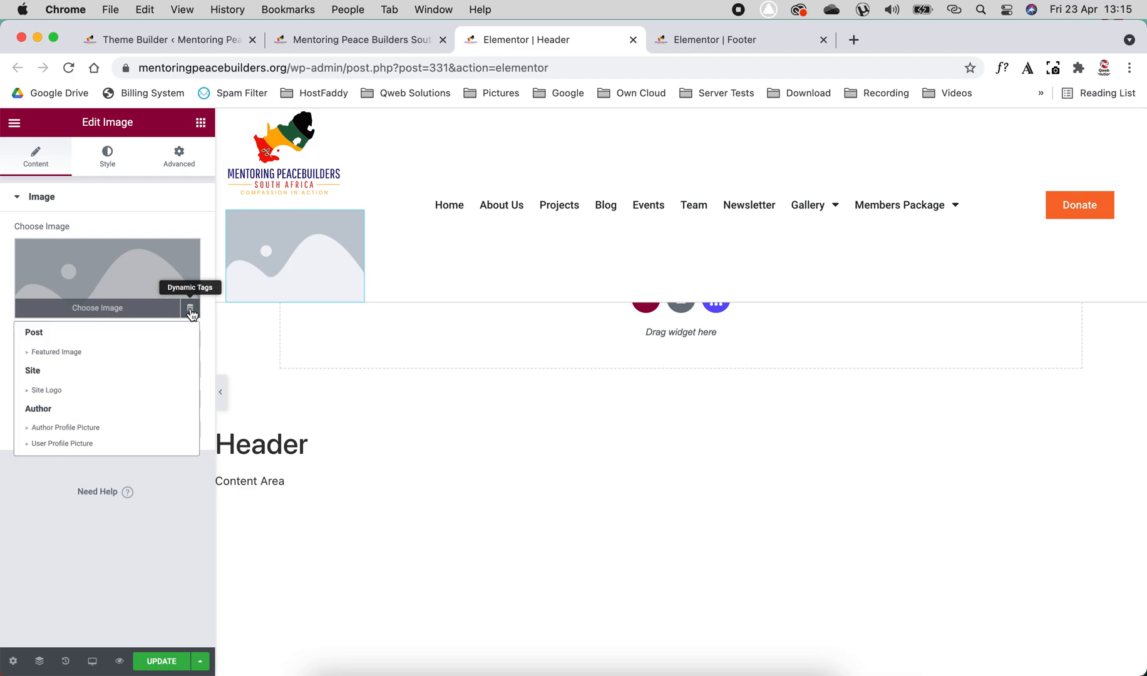
pyautogui.click(47, 390)
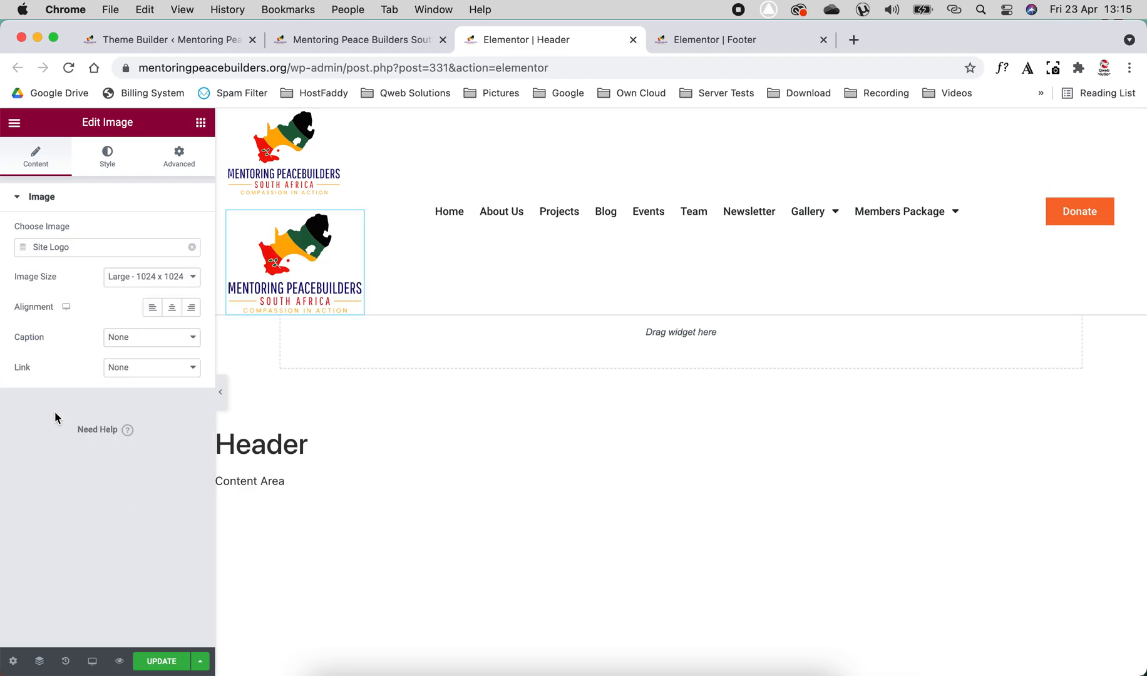
pyautogui.rightClick(289, 263)
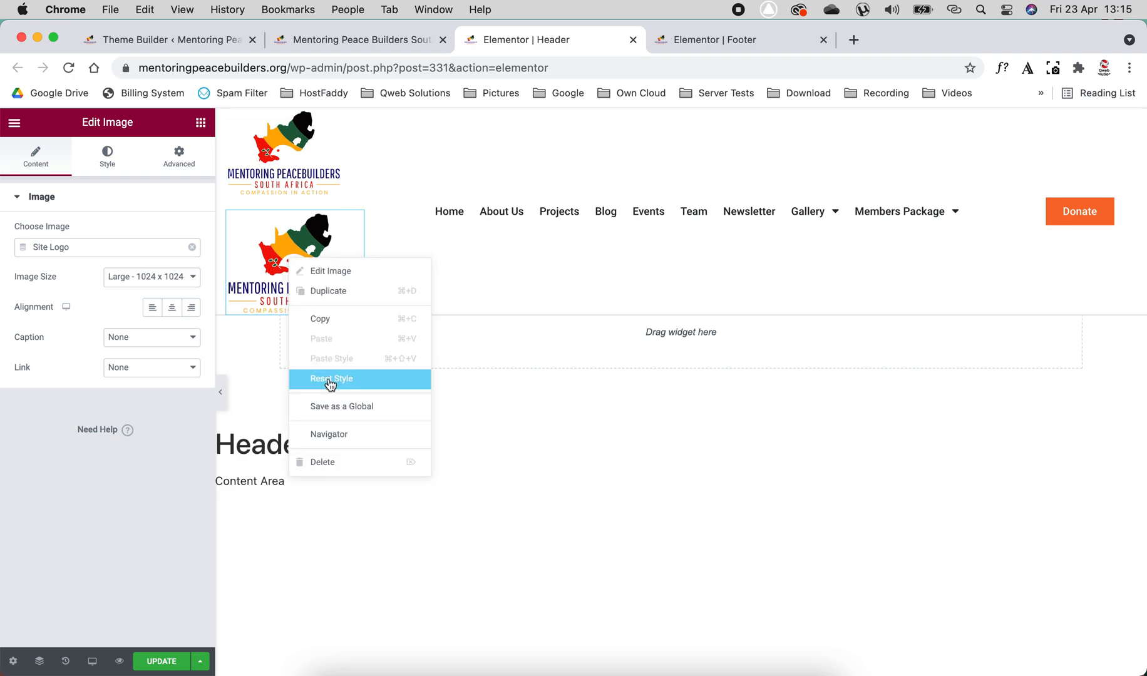
pyautogui.click(328, 463)
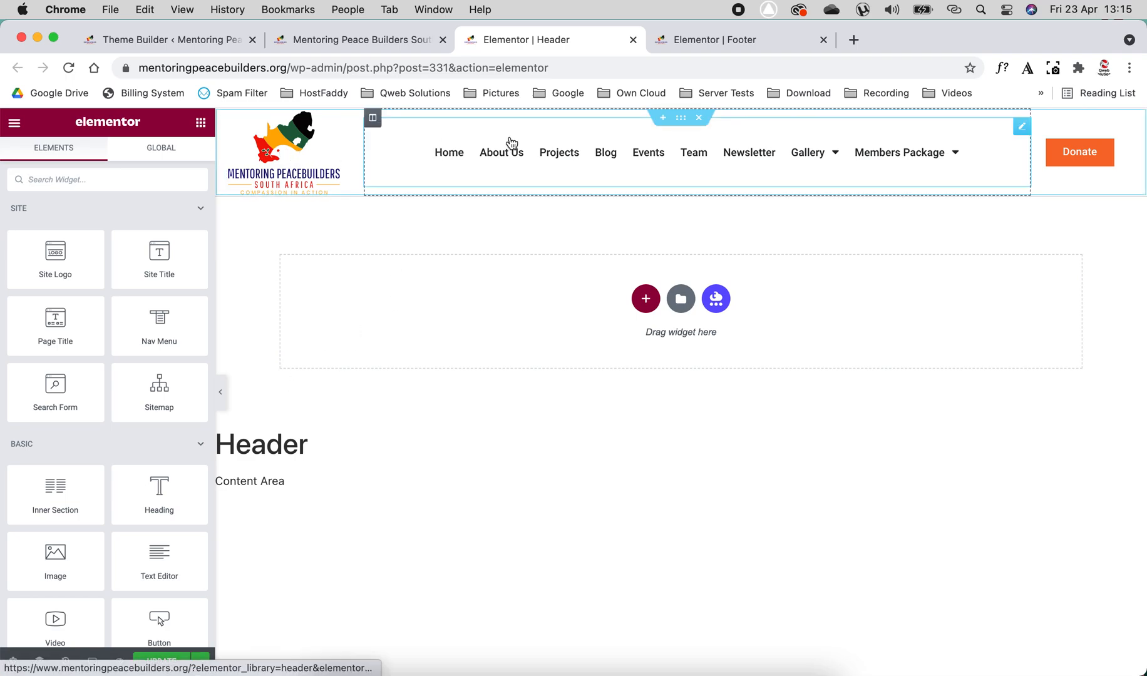
# - Set the header's Donate button link to open in a new window
pyautogui.click(285, 151)
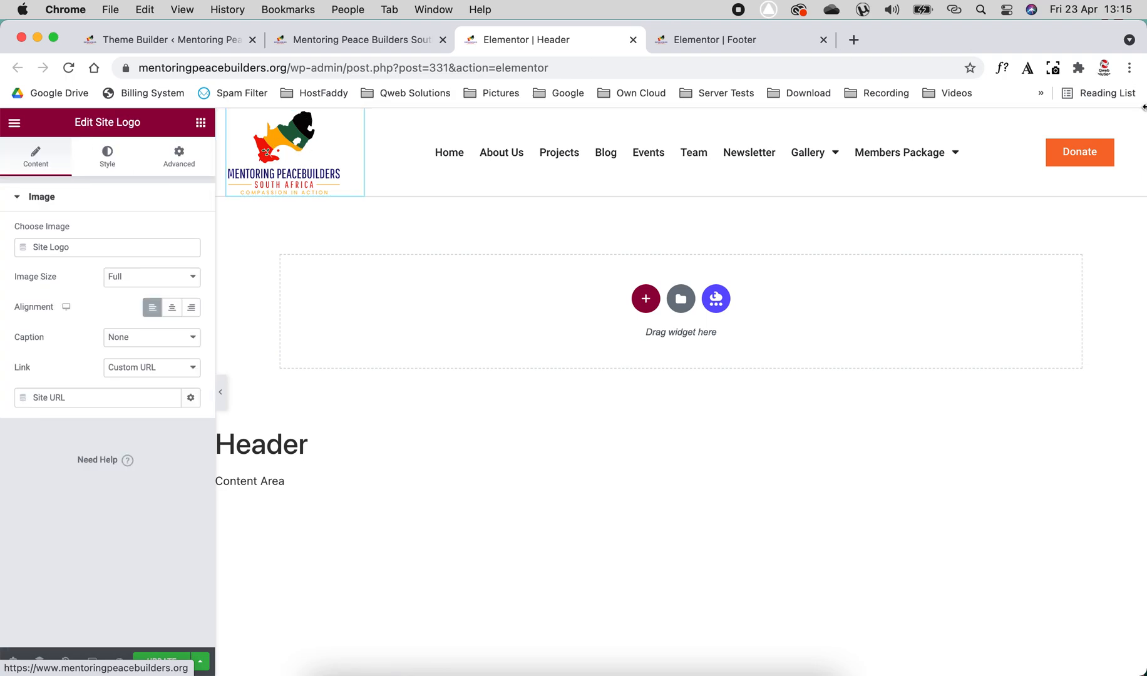
pyautogui.click(1080, 157)
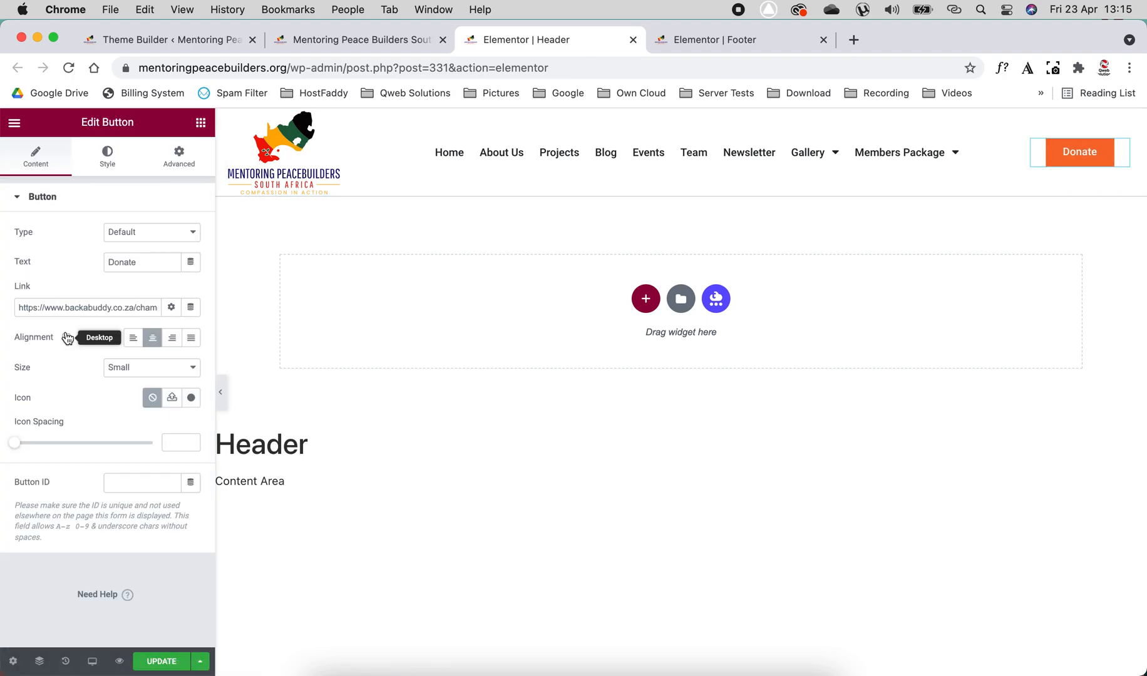
pyautogui.click(70, 308)
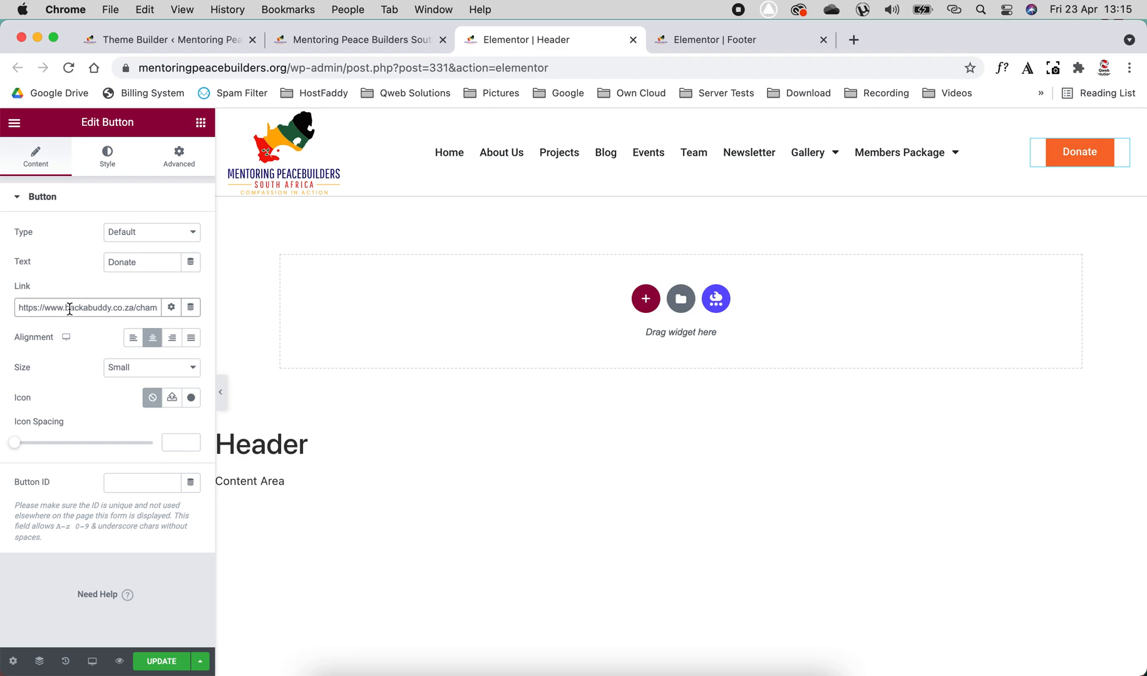
pyautogui.click(172, 307)
pyautogui.click(45, 333)
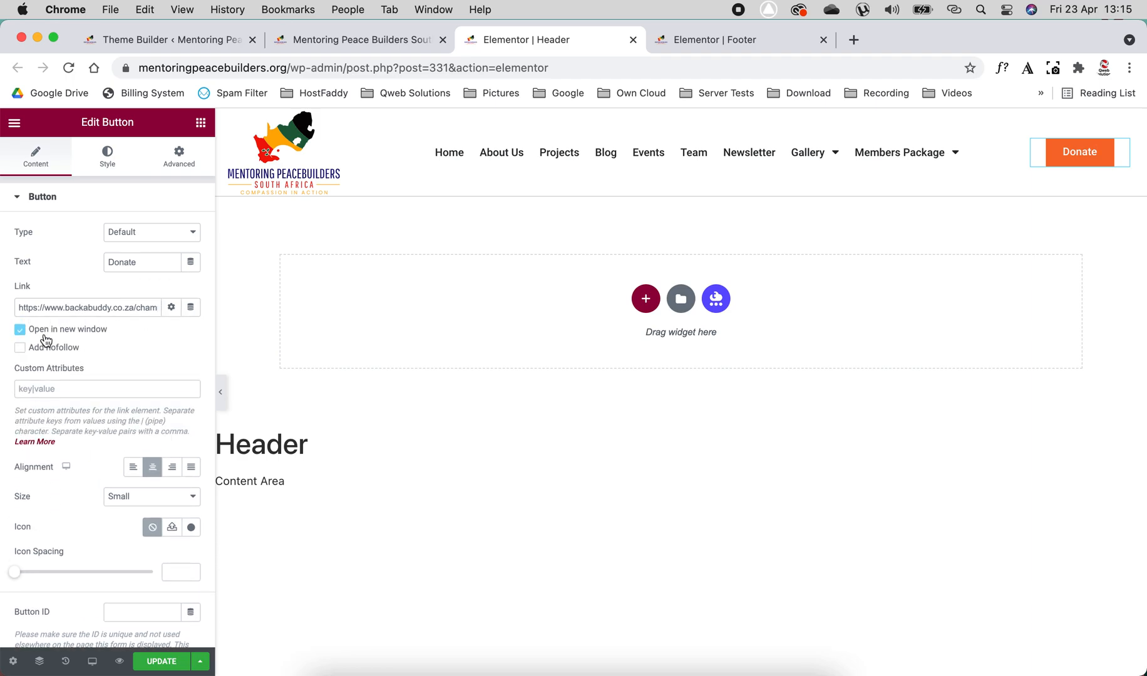
pyautogui.click(172, 308)
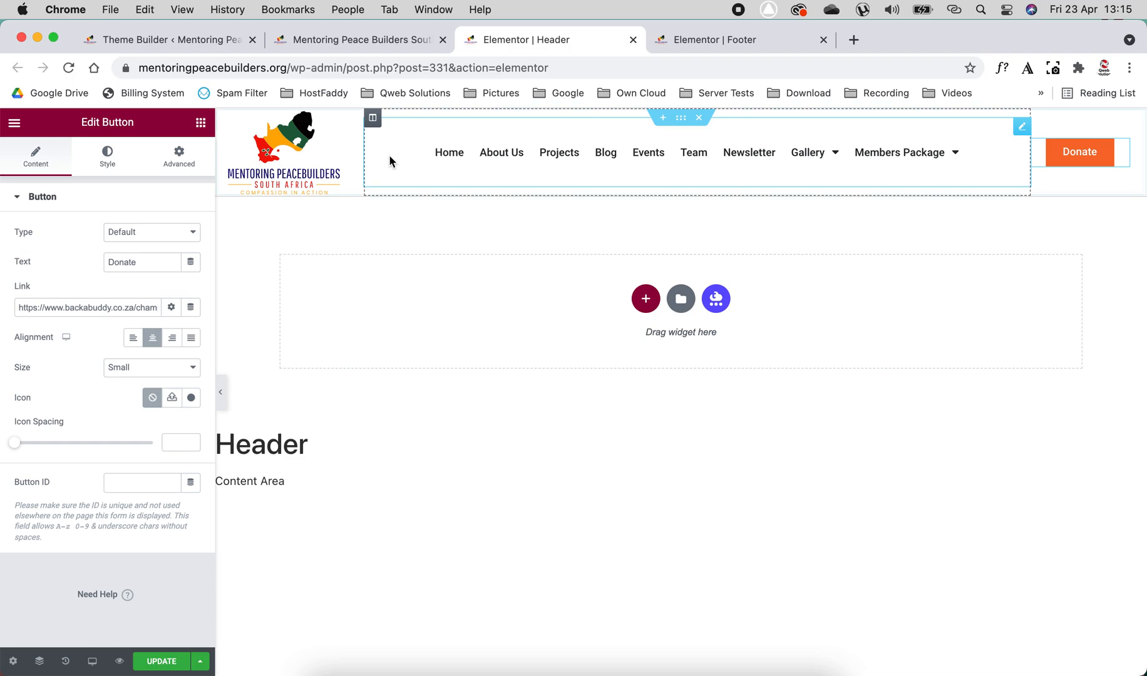
# - Examine the layout settings of the header section's three columns
pyautogui.click(236, 119)
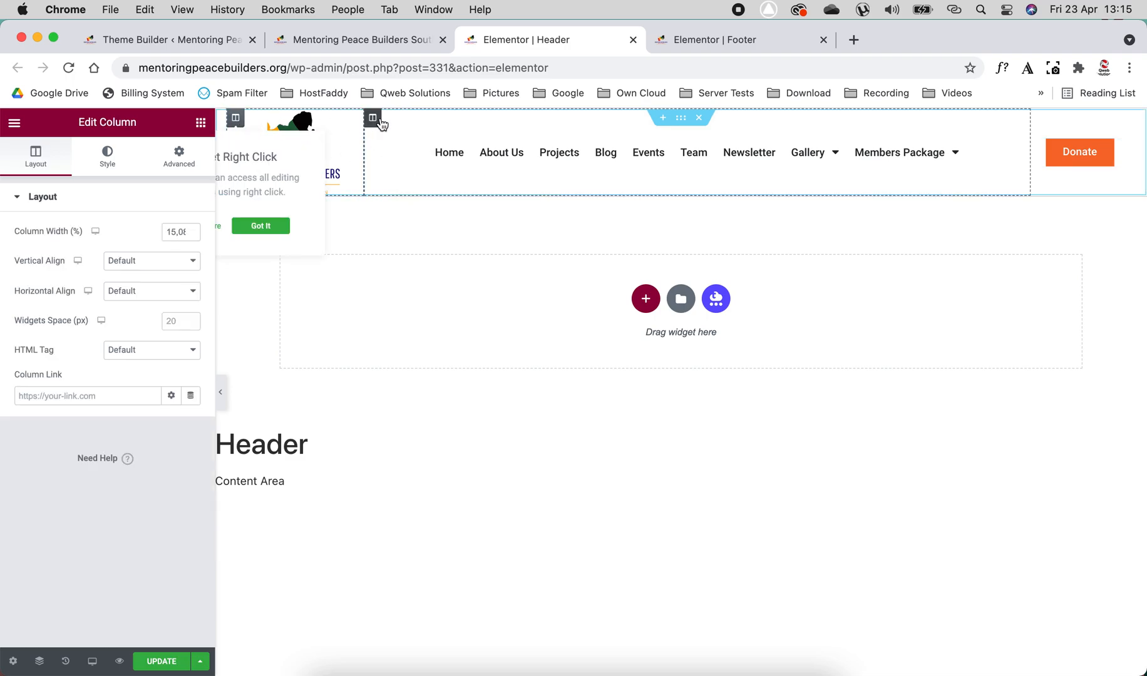
pyautogui.click(373, 117)
pyautogui.click(1040, 119)
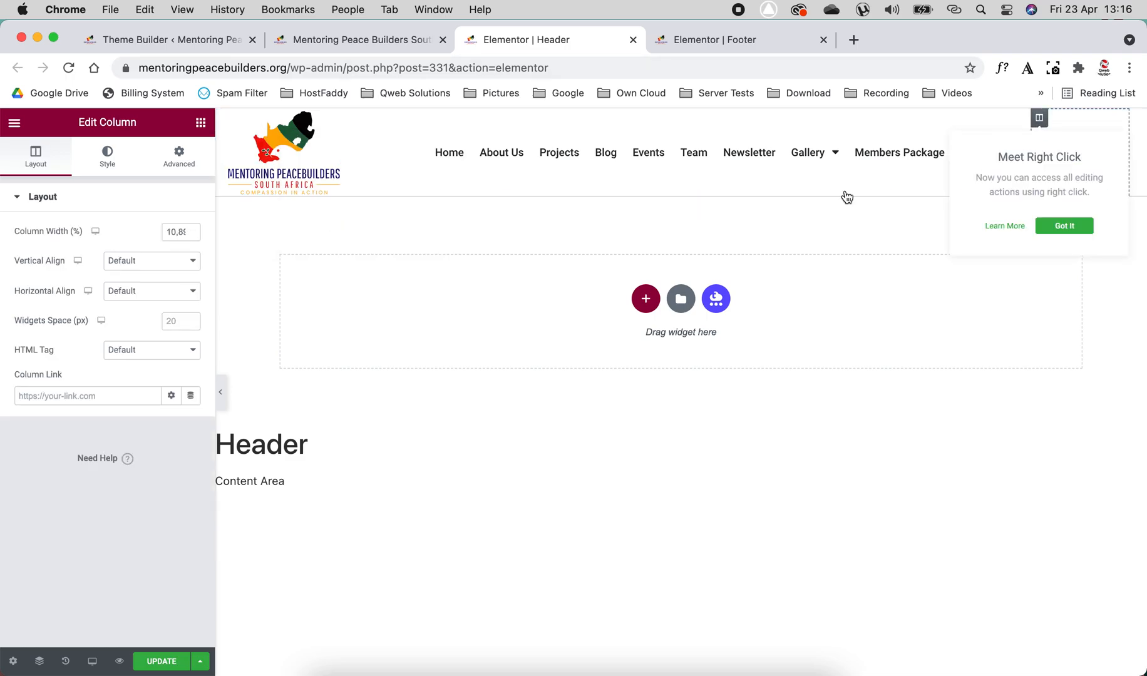
# - Open the settings of the header's Nav Menu widget and examine which menus it can use
pyautogui.click(381, 161)
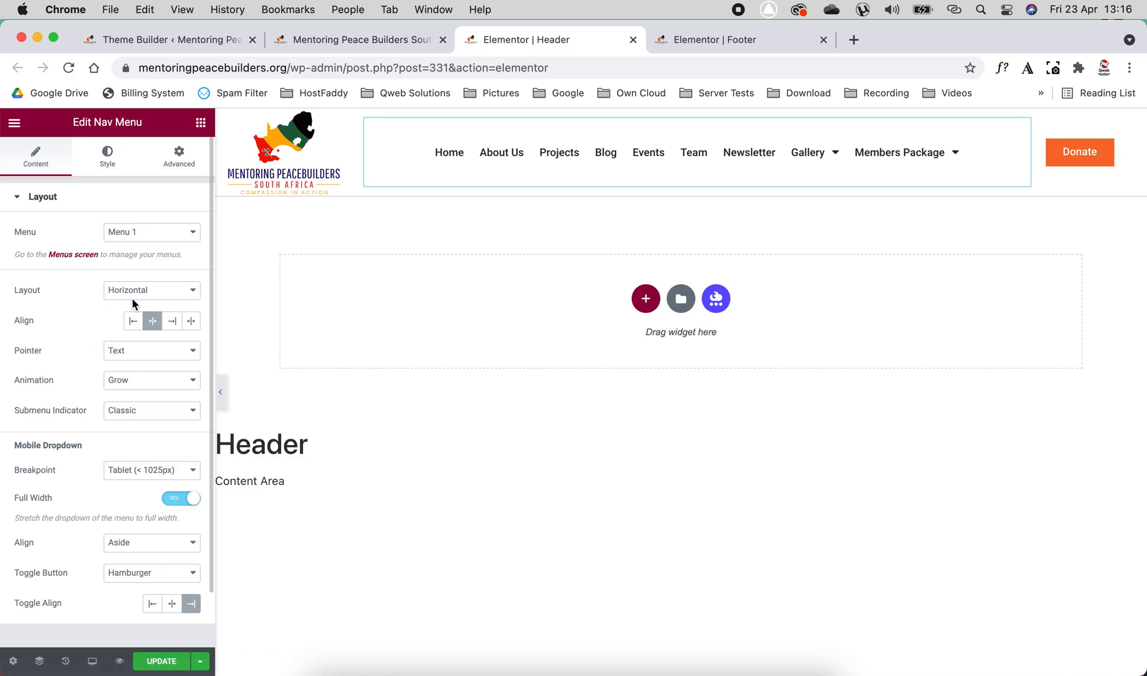
pyautogui.click(176, 233)
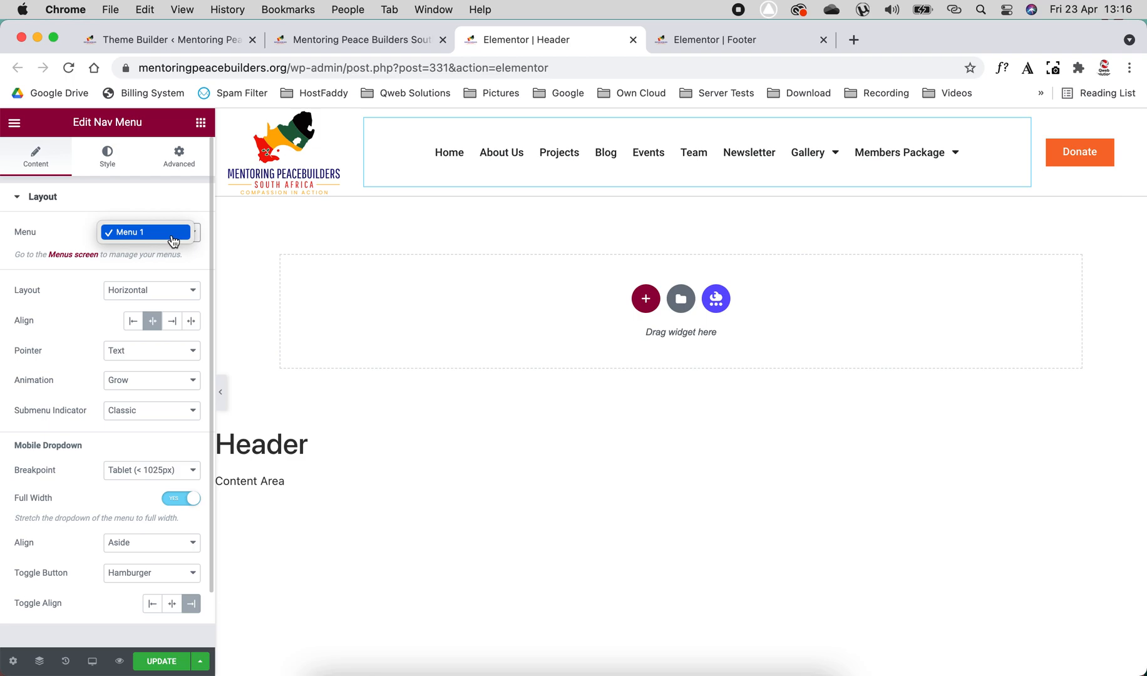
pyautogui.click(68, 231)
pyautogui.click(154, 235)
pyautogui.click(158, 237)
pyautogui.click(148, 239)
pyautogui.click(147, 239)
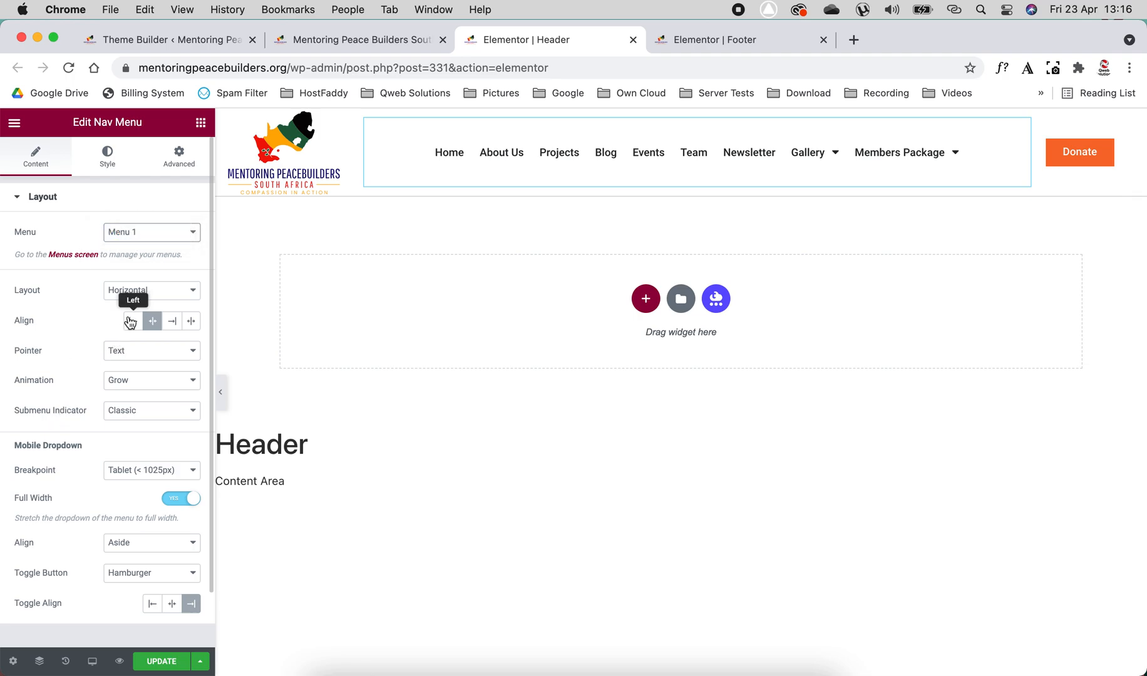
# - Try the Vertical layout for the header's navigation menu
pyautogui.click(145, 292)
pyautogui.click(155, 307)
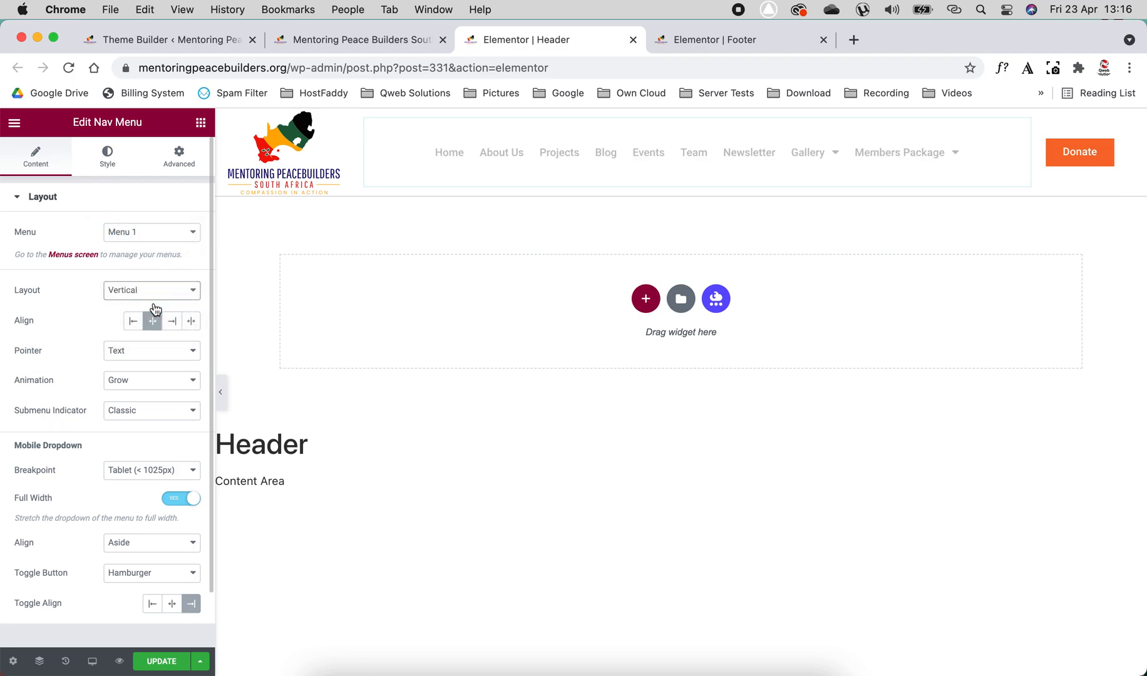
# - Set the navigation menu's layout to Dropdown and expand its hamburger toggle in the preview
pyautogui.click(164, 294)
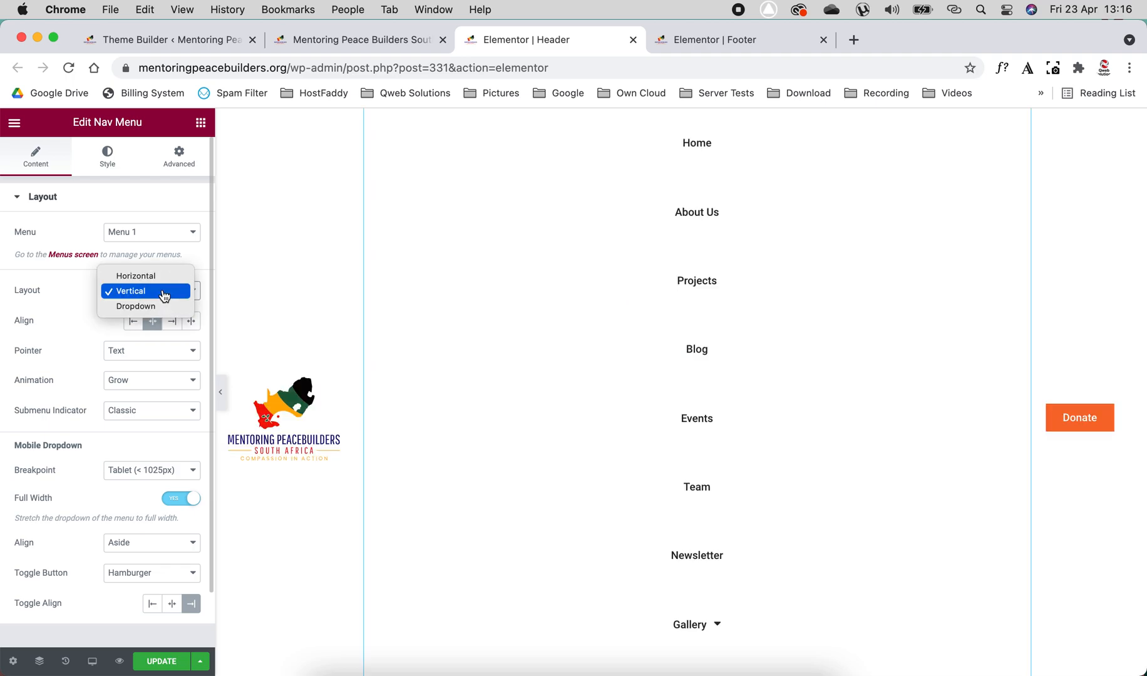
pyautogui.click(159, 309)
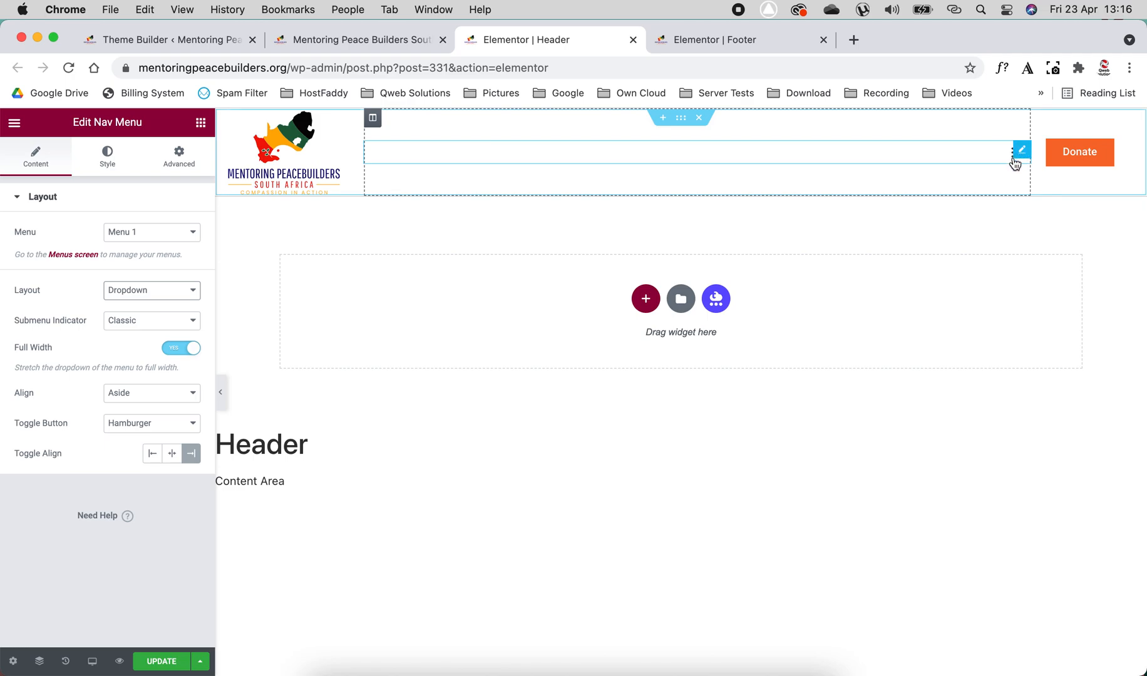
pyautogui.click(1011, 161)
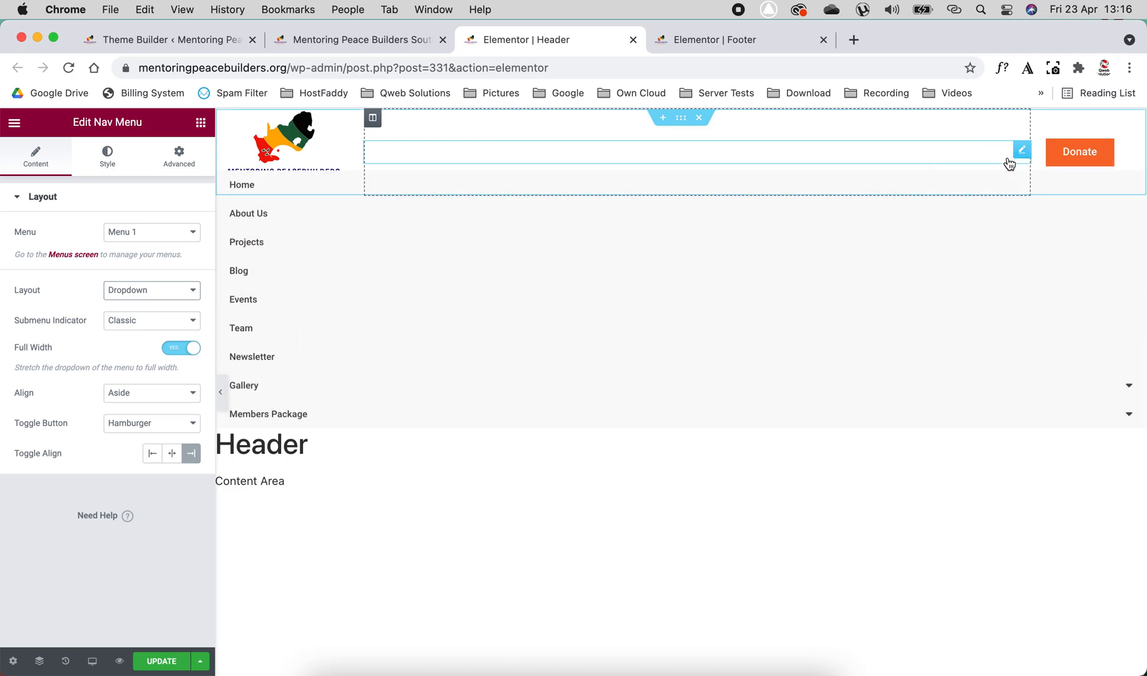
# - Collapse the expanded menu in the preview and set the navigation menu's layout to Horizontal
pyautogui.click(1009, 163)
pyautogui.click(143, 289)
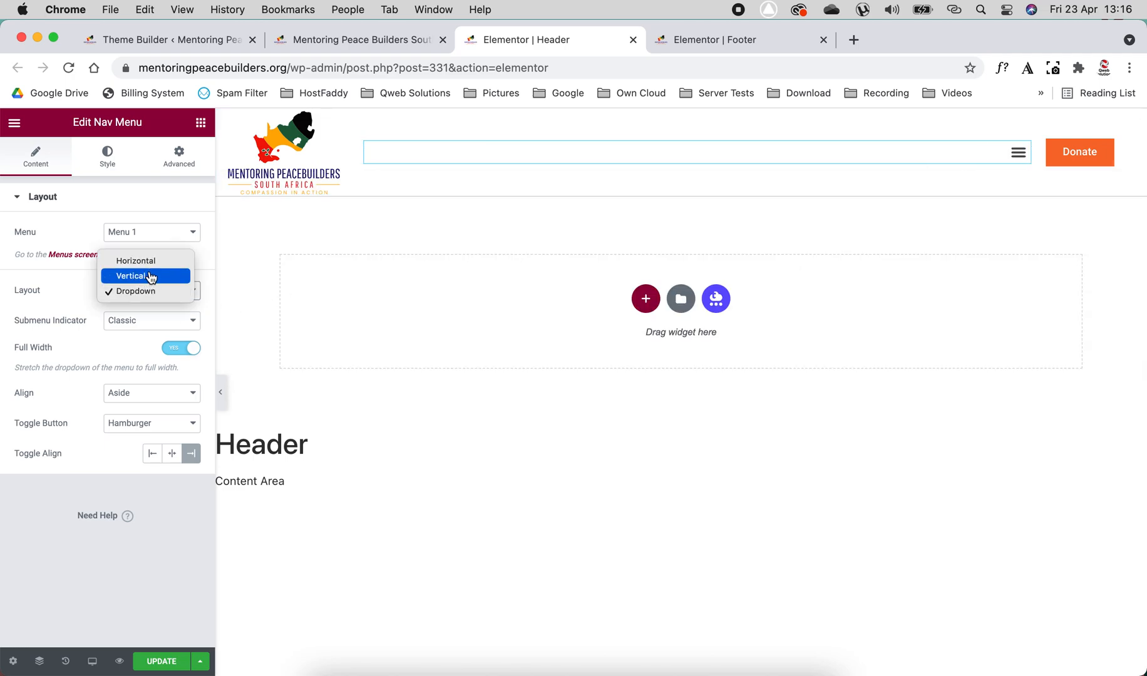
pyautogui.click(156, 268)
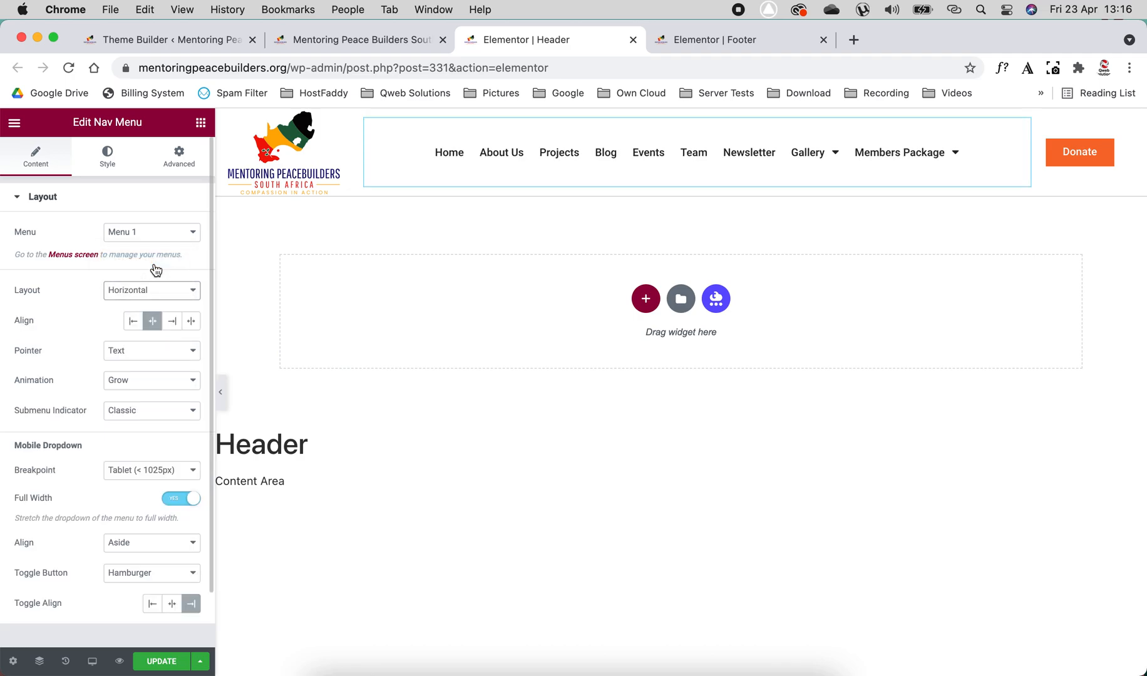
# - Try the left, right and Stretch alignments for the horizontal navigation menu, and return it to centered
pyautogui.click(133, 322)
pyautogui.click(152, 322)
pyautogui.click(172, 322)
pyautogui.click(189, 322)
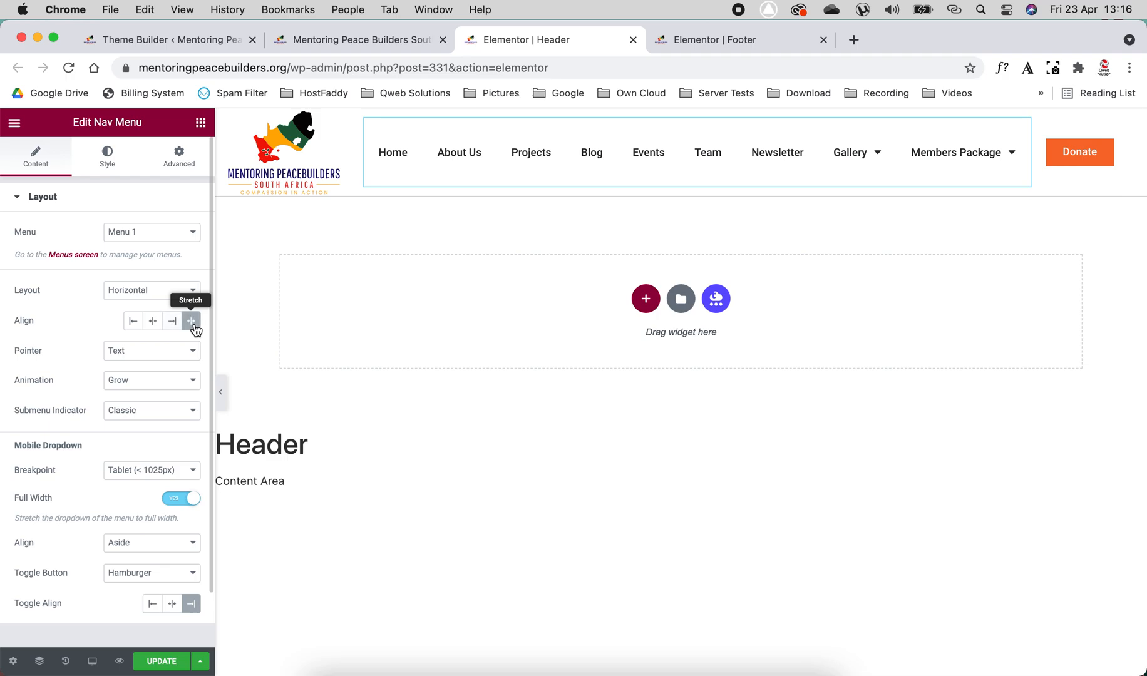
pyautogui.click(155, 328)
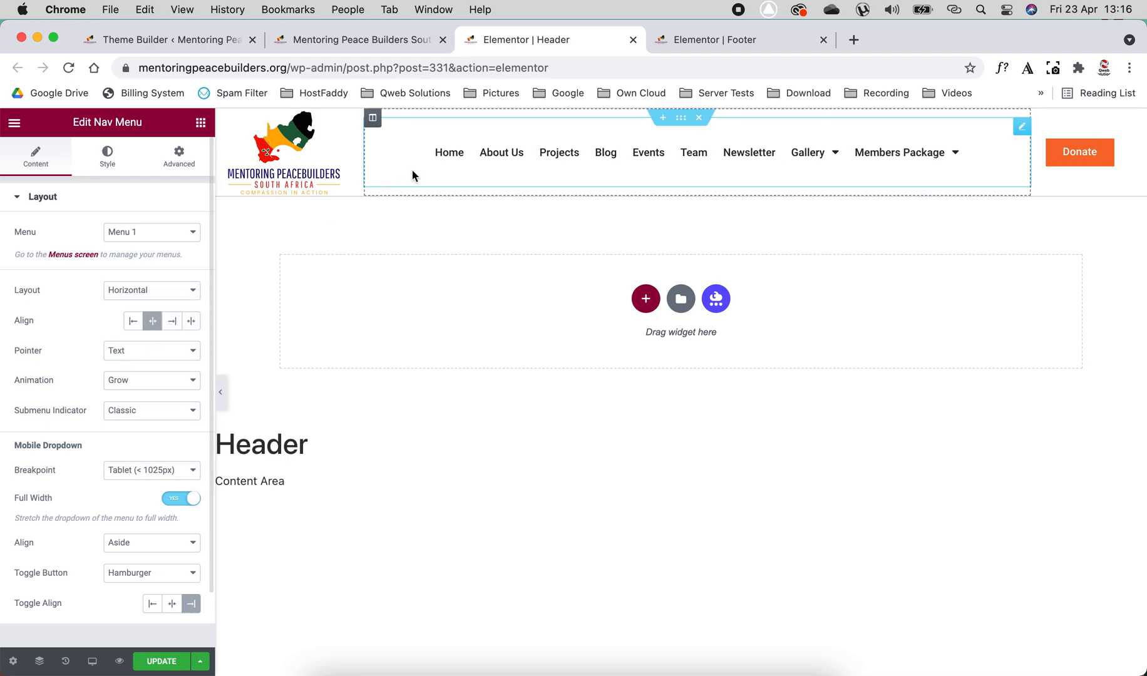
# - Try the Background and Framed pointer styles on the navigation menu items, and return the pointer to Text
pyautogui.click(149, 351)
pyautogui.click(149, 334)
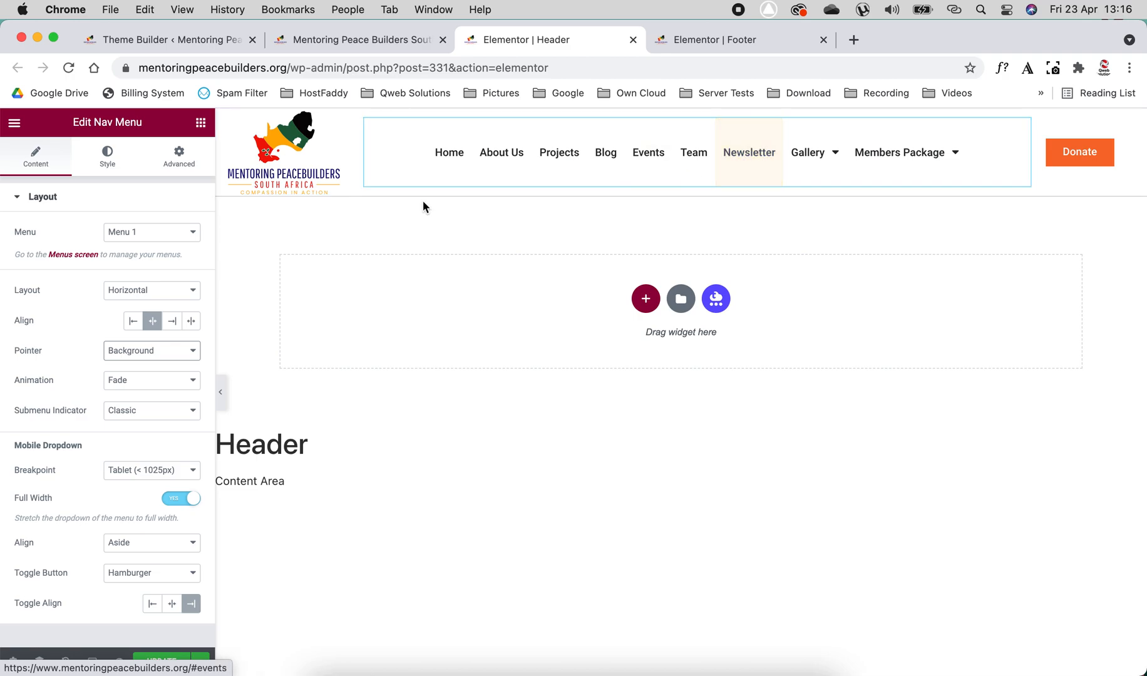
pyautogui.click(149, 355)
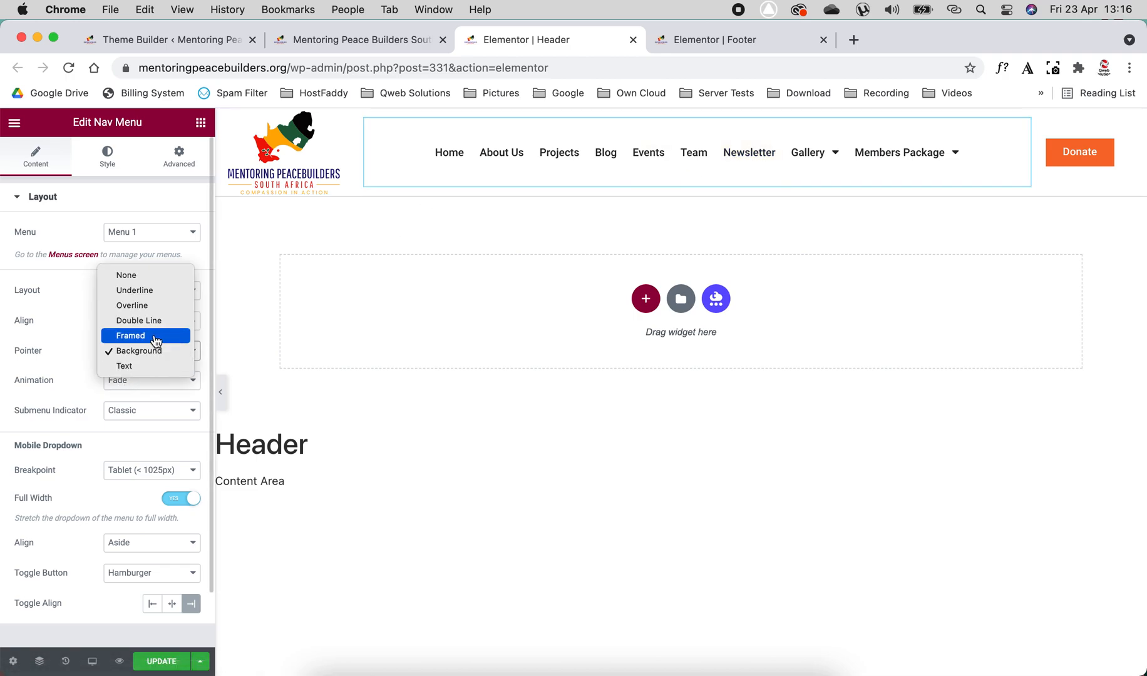
pyautogui.click(149, 335)
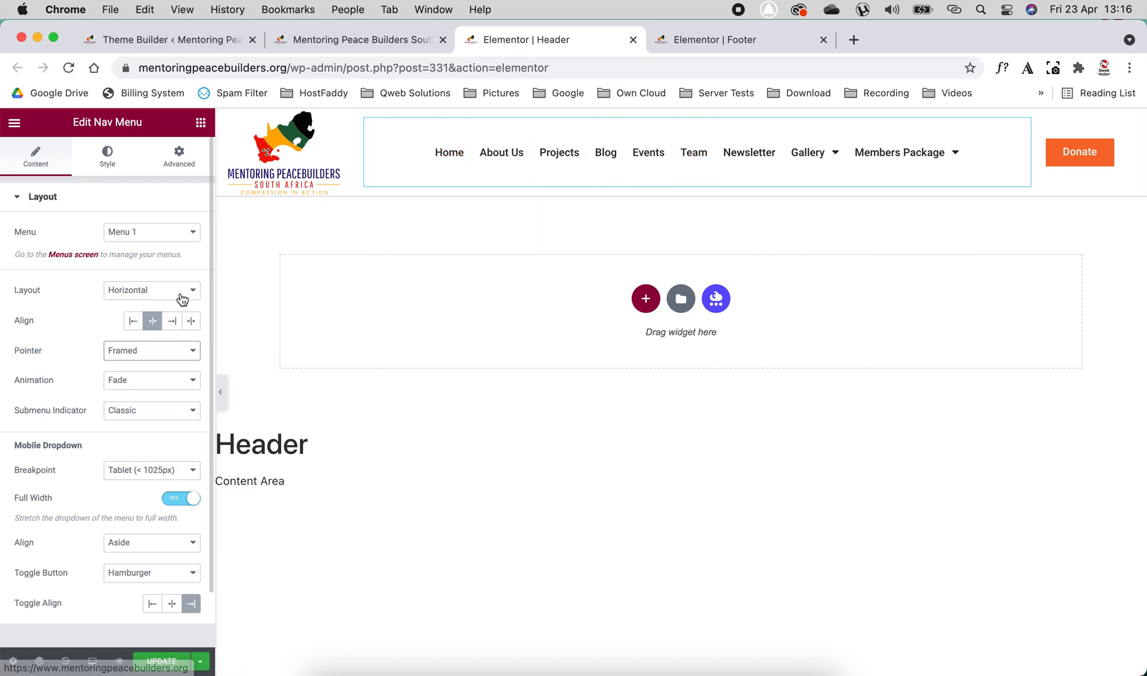
pyautogui.click(138, 350)
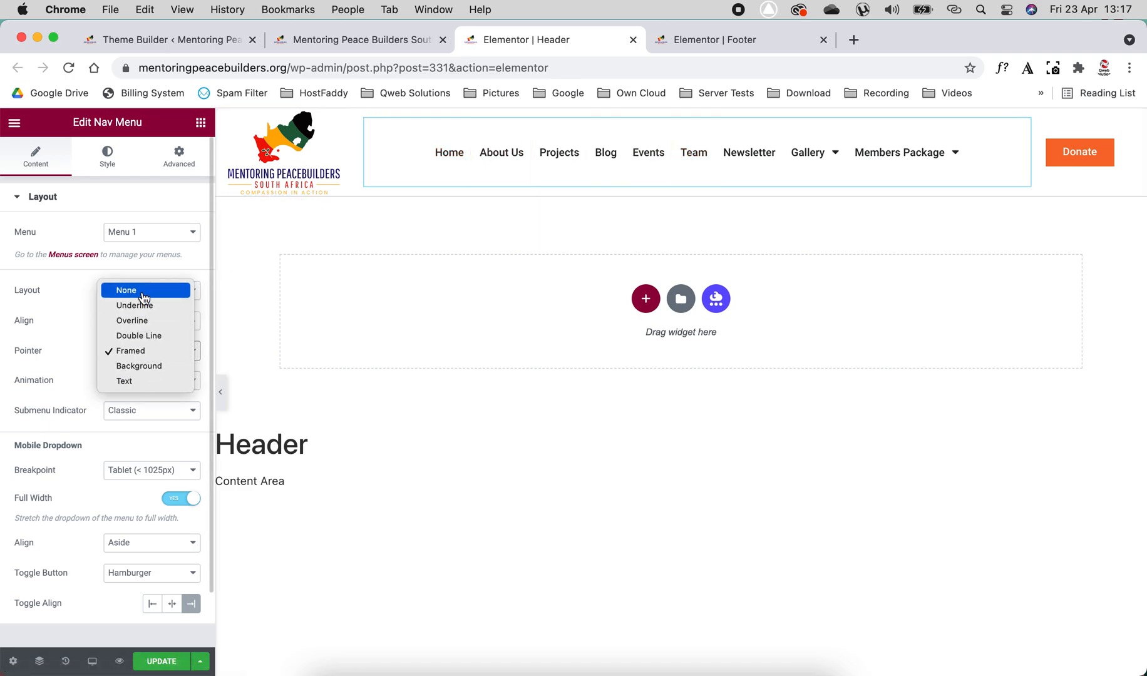
pyautogui.click(136, 382)
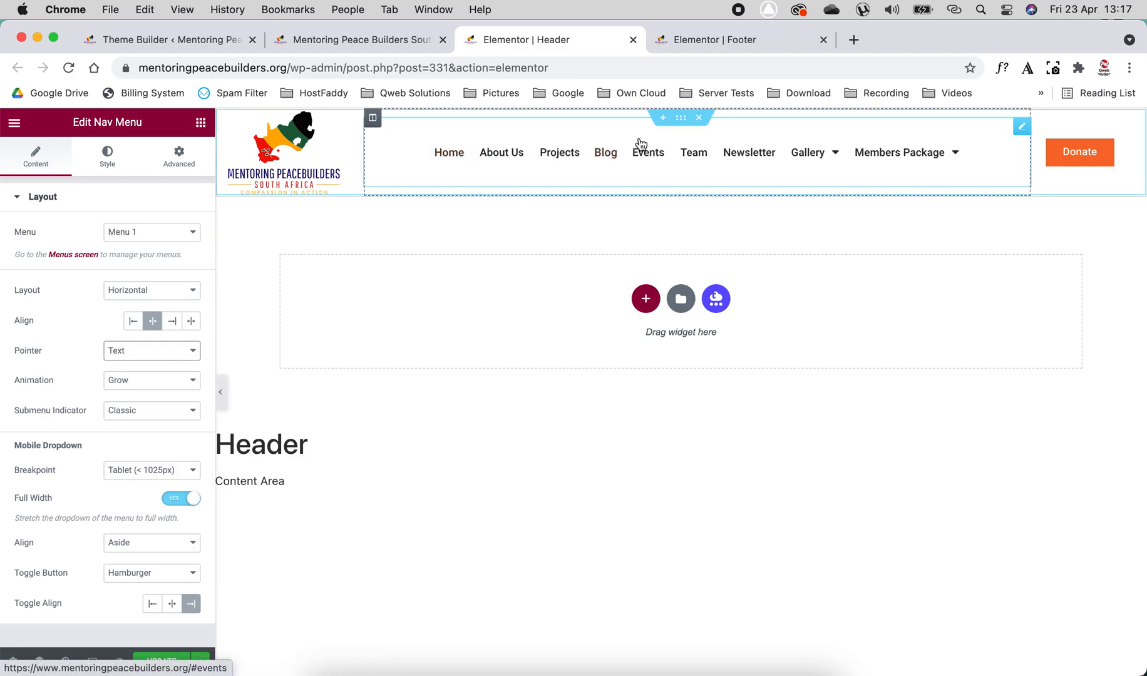
# - Try the Sink and Float hover animations on the navigation menu items, and return the animation to Grow
pyautogui.click(128, 384)
pyautogui.click(159, 409)
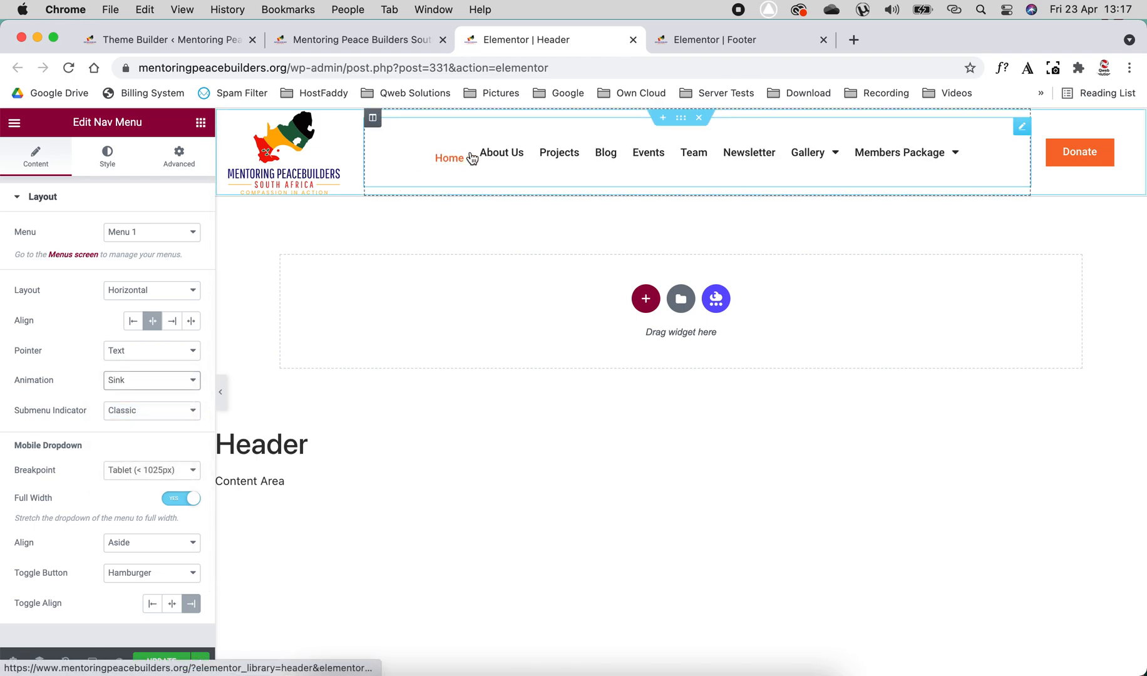
pyautogui.click(153, 383)
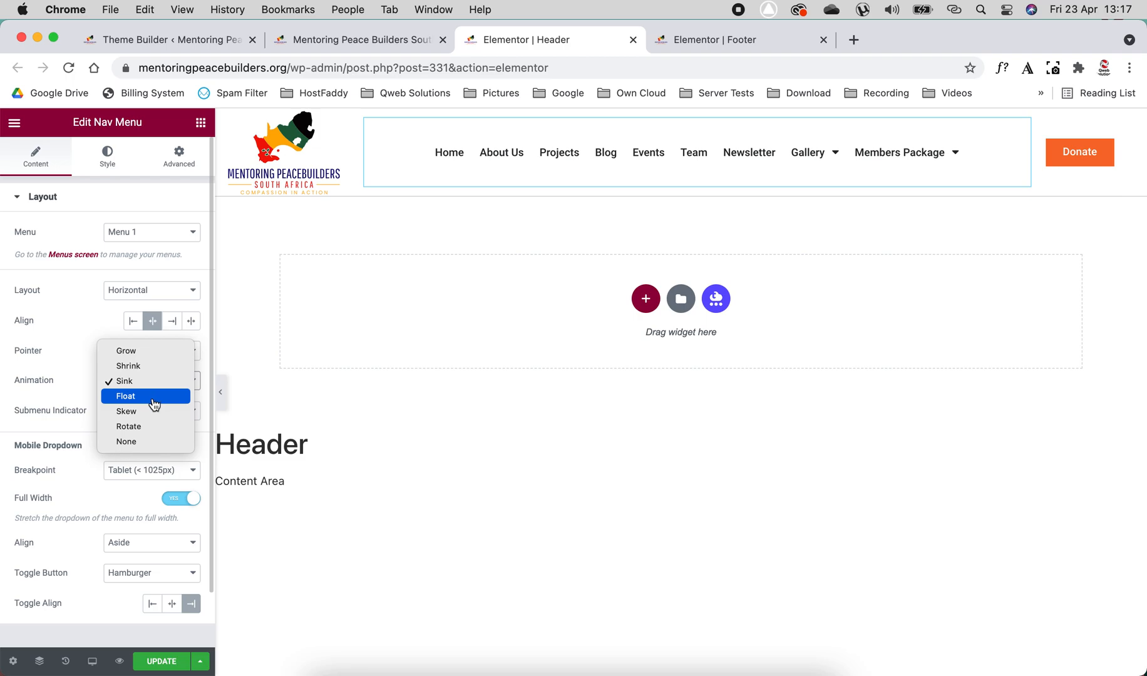
pyautogui.click(154, 401)
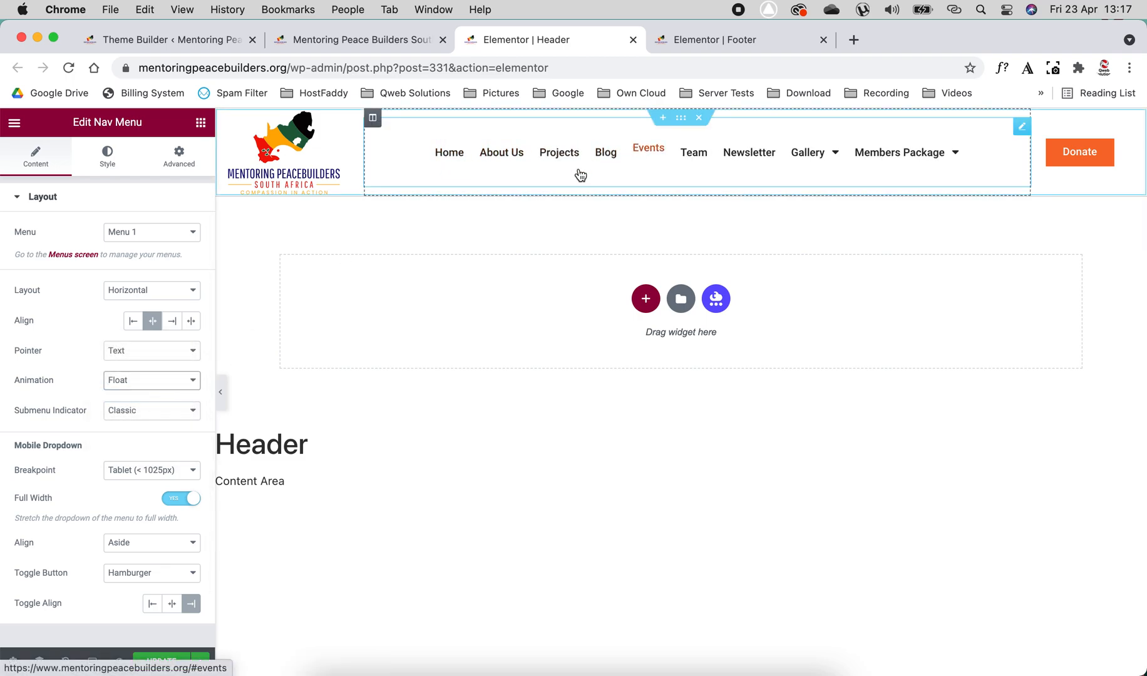
pyautogui.click(143, 380)
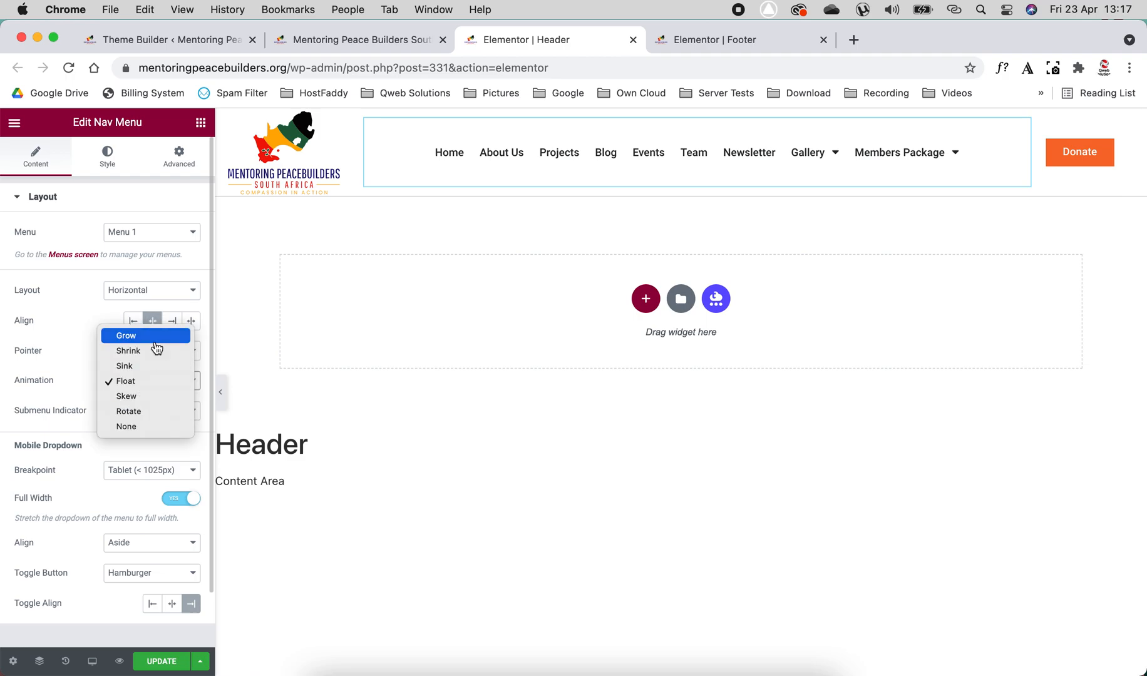
pyautogui.click(157, 349)
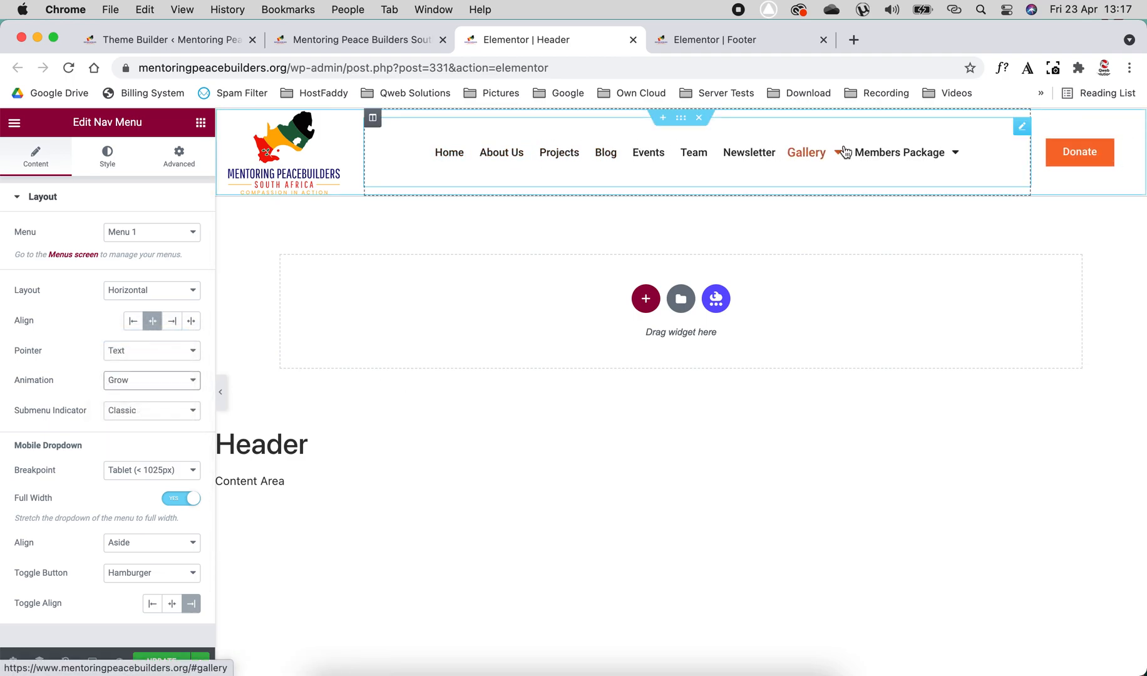
# - Try the Chevron, Angle and Plus submenu indicators for the navigation menu, and return the indicator to Classic
pyautogui.moveTo(846, 159)
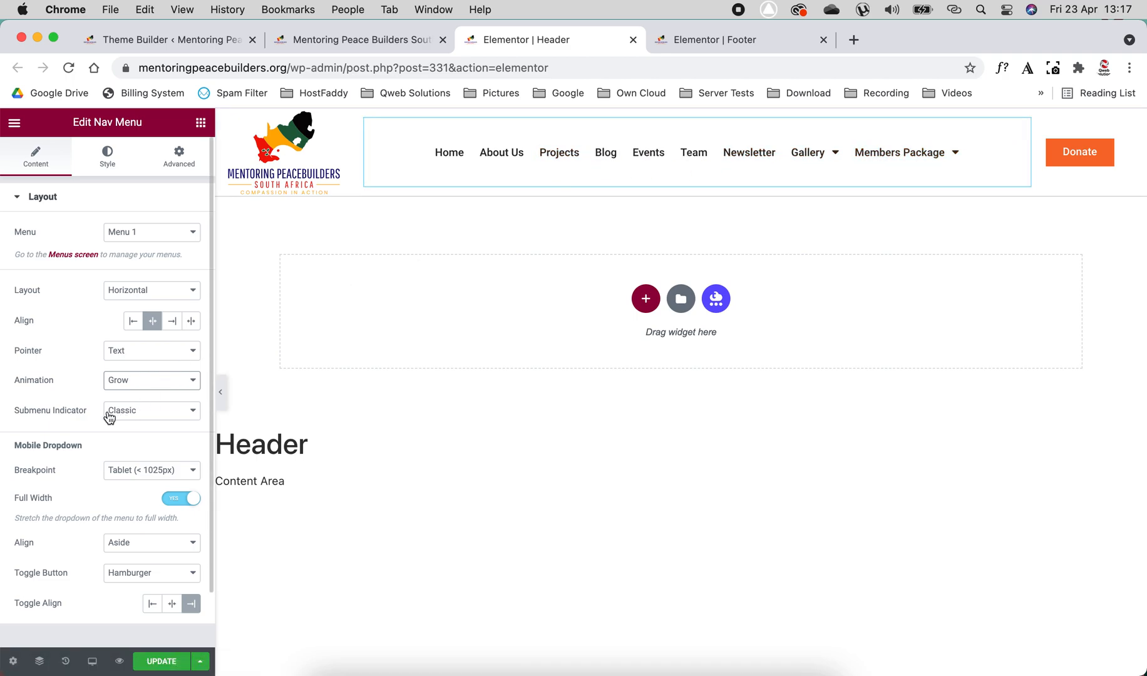
pyautogui.click(135, 419)
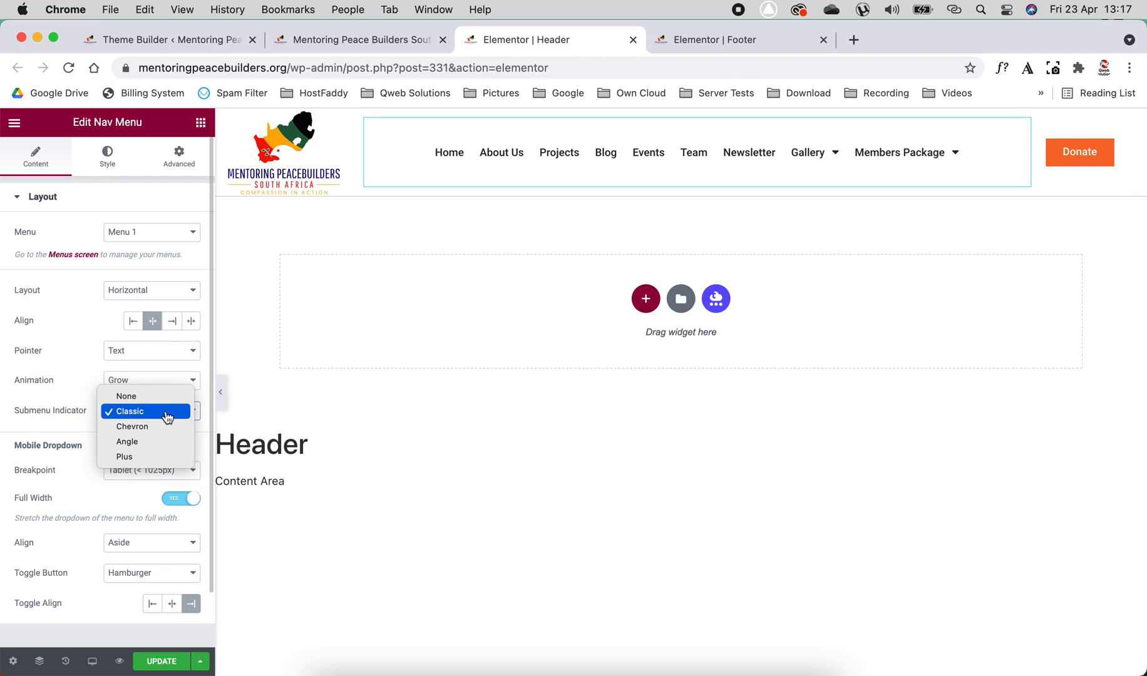
pyautogui.click(78, 385)
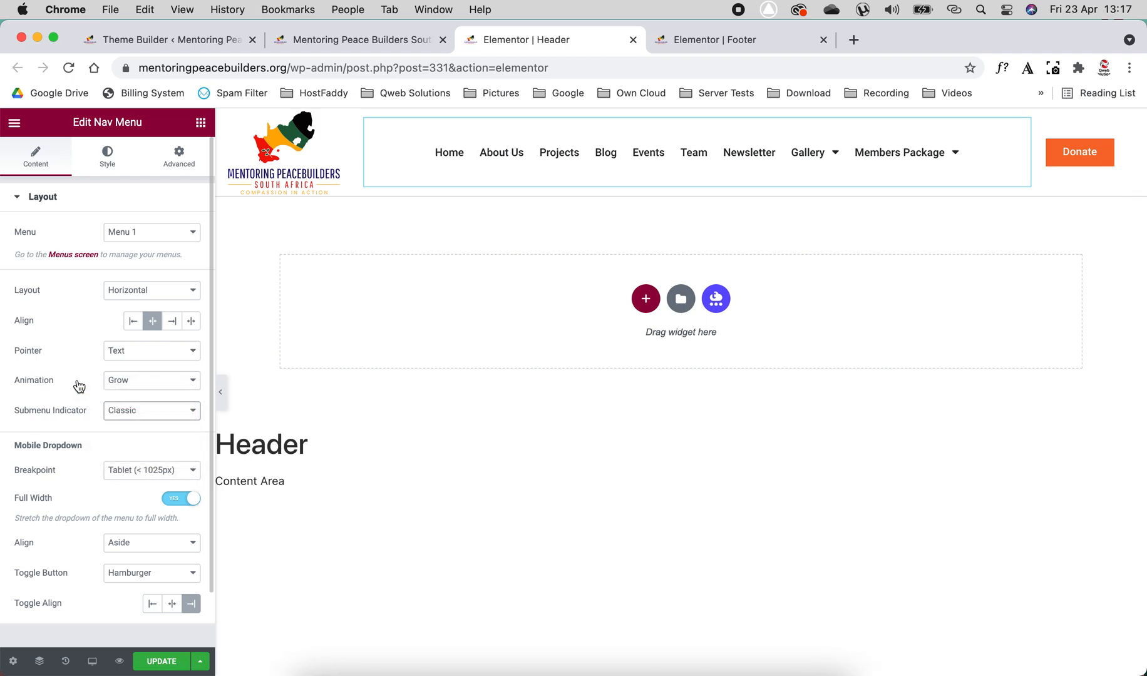
pyautogui.scroll(-2, 79, 385)
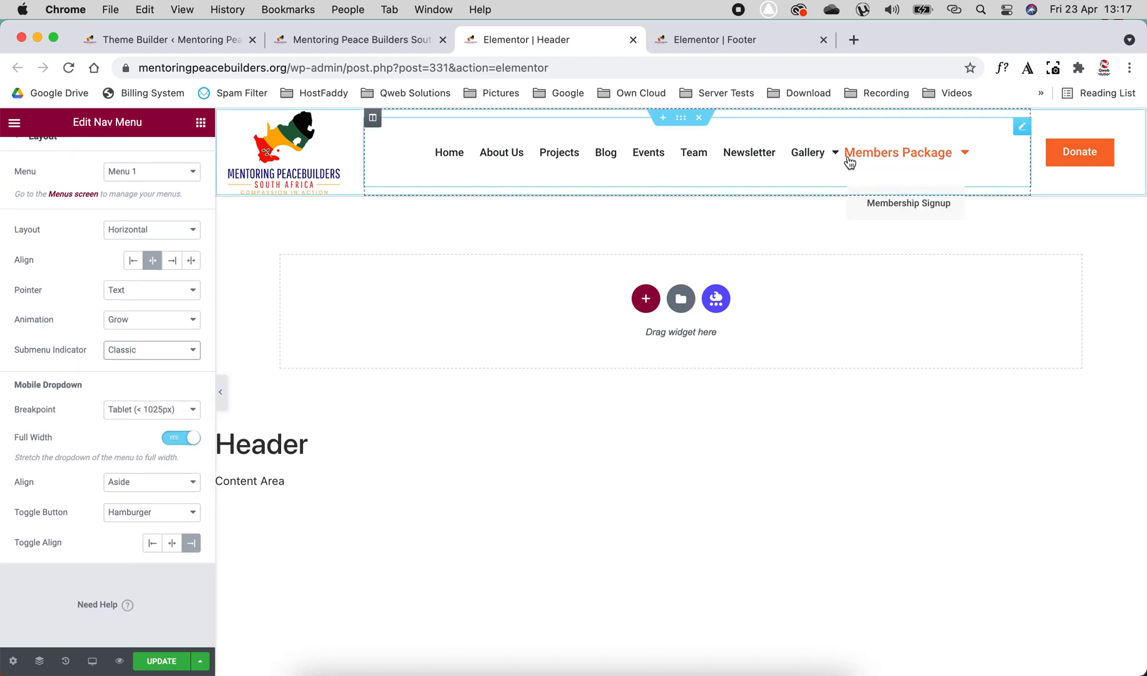
pyautogui.moveTo(834, 156)
pyautogui.click(156, 350)
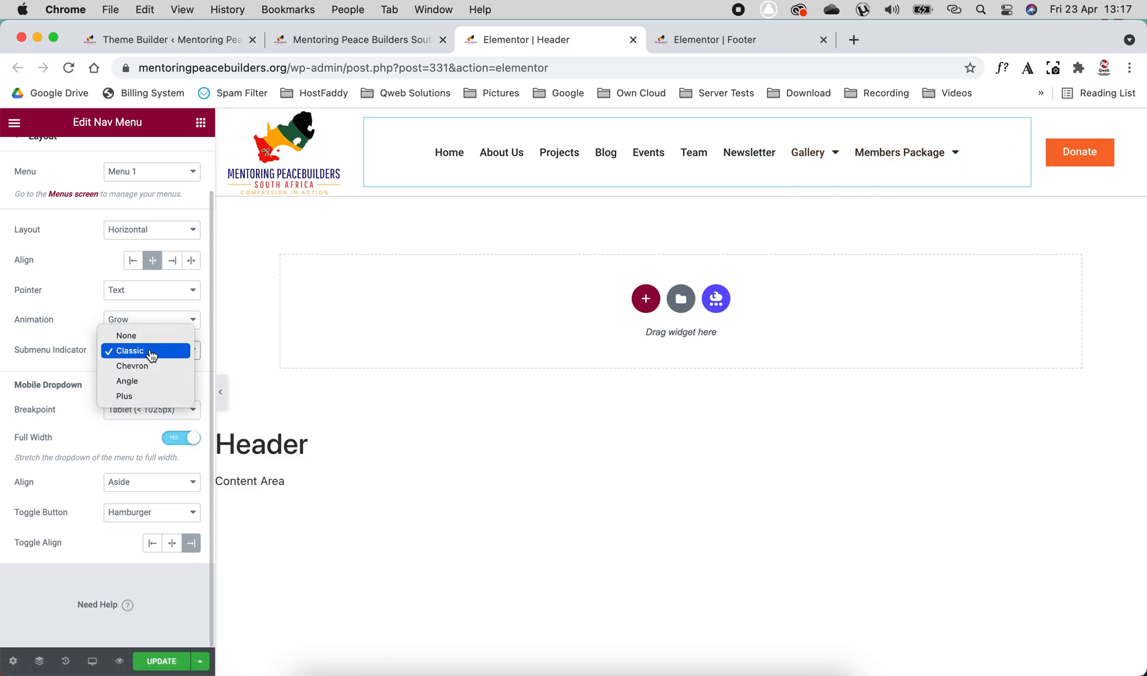
pyautogui.click(133, 367)
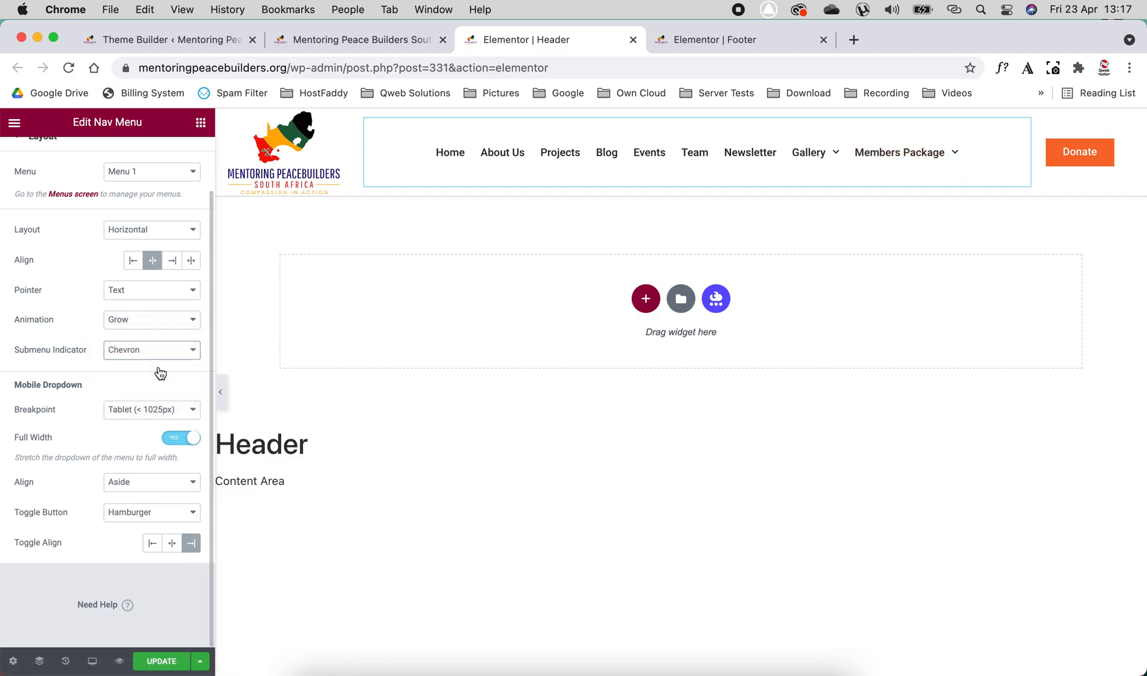
pyautogui.click(161, 352)
pyautogui.click(161, 368)
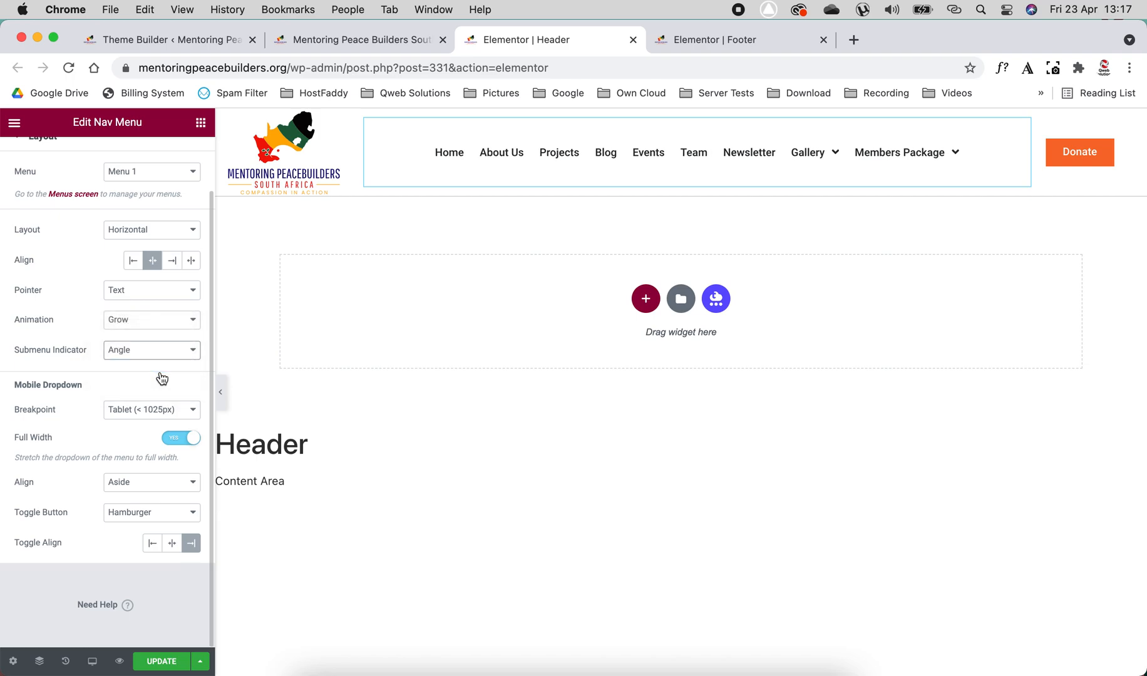
pyautogui.click(162, 351)
pyautogui.click(164, 367)
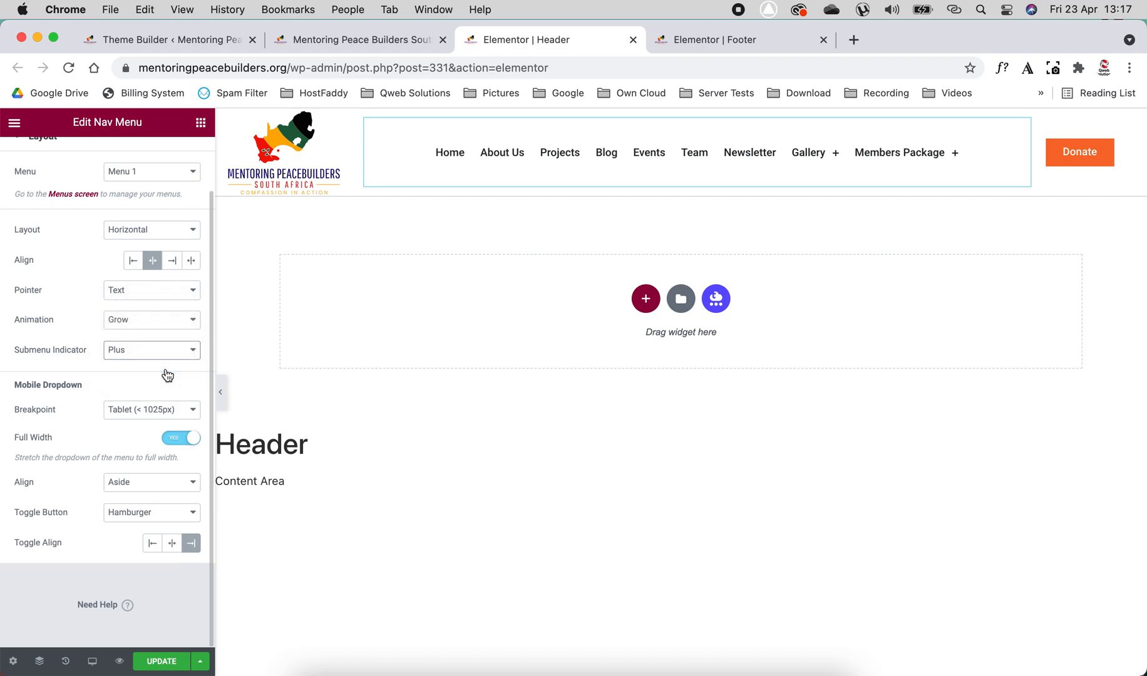
pyautogui.click(166, 350)
pyautogui.click(163, 305)
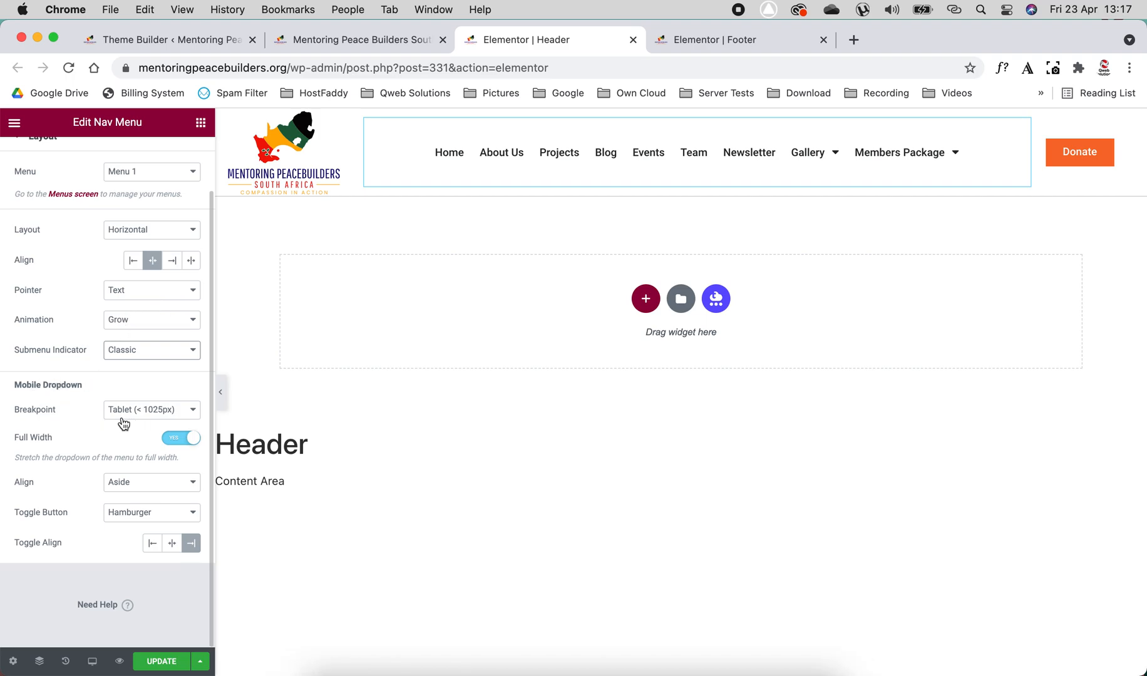
# - Expand the header's menu in the Mobile preview and set the mobile dropdown's alignment to Center
pyautogui.moveTo(16, 483); pyautogui.dragTo(58, 483)
pyautogui.click(119, 491)
pyautogui.click(84, 485)
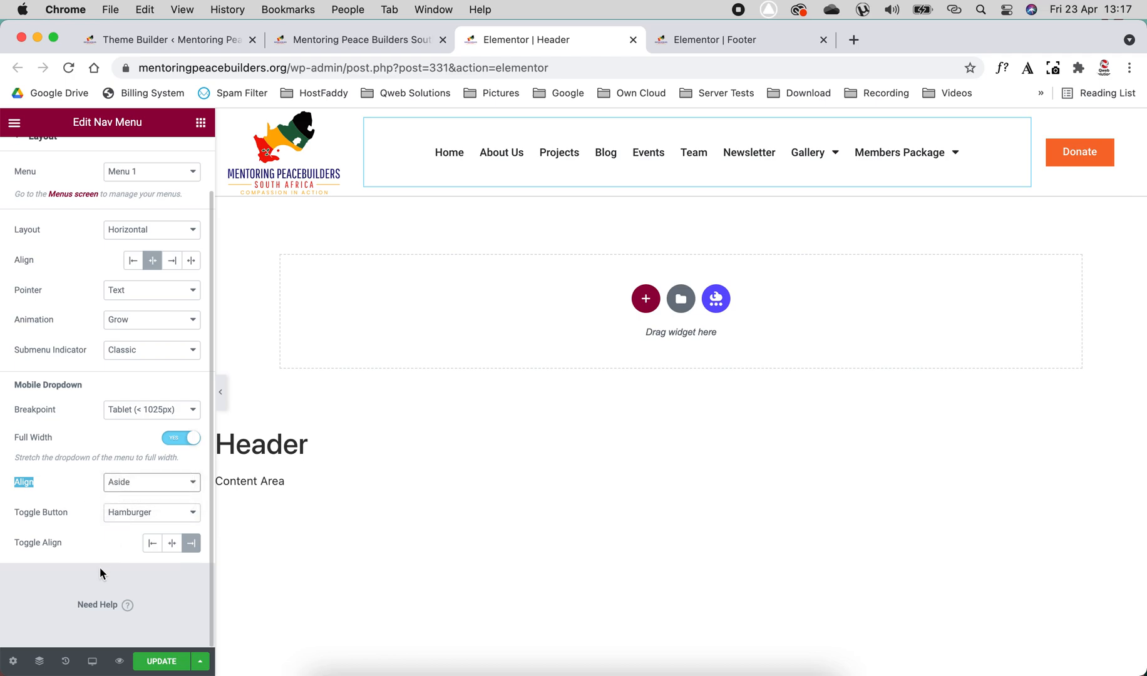
pyautogui.click(92, 661)
pyautogui.click(53, 633)
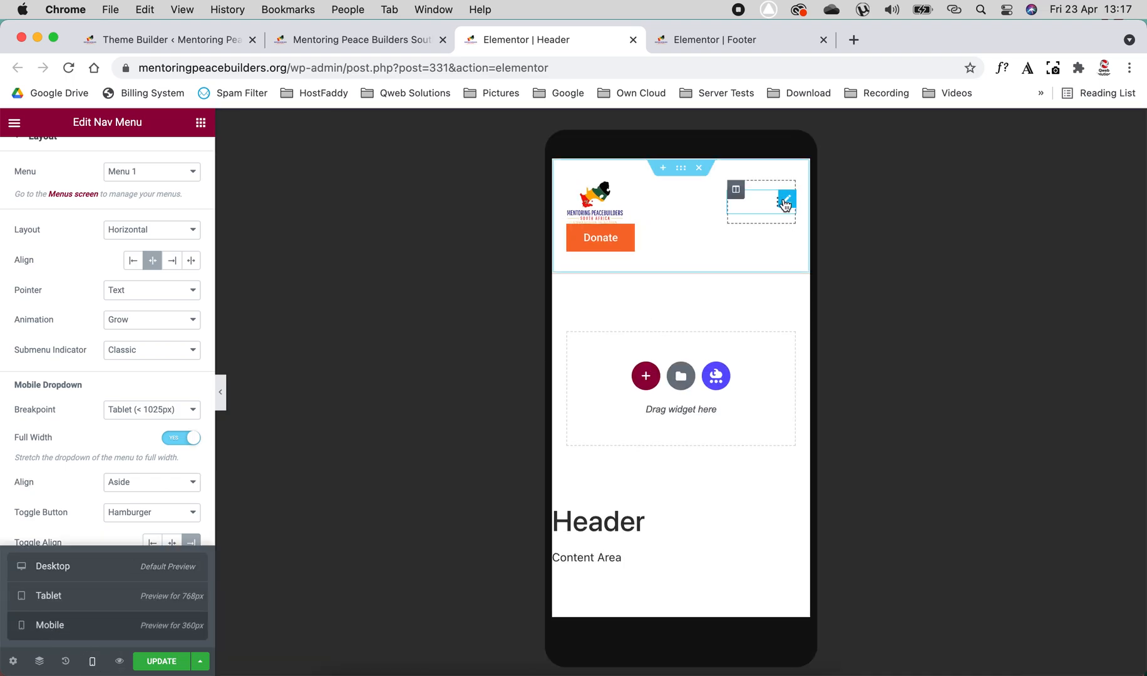
pyautogui.click(784, 204)
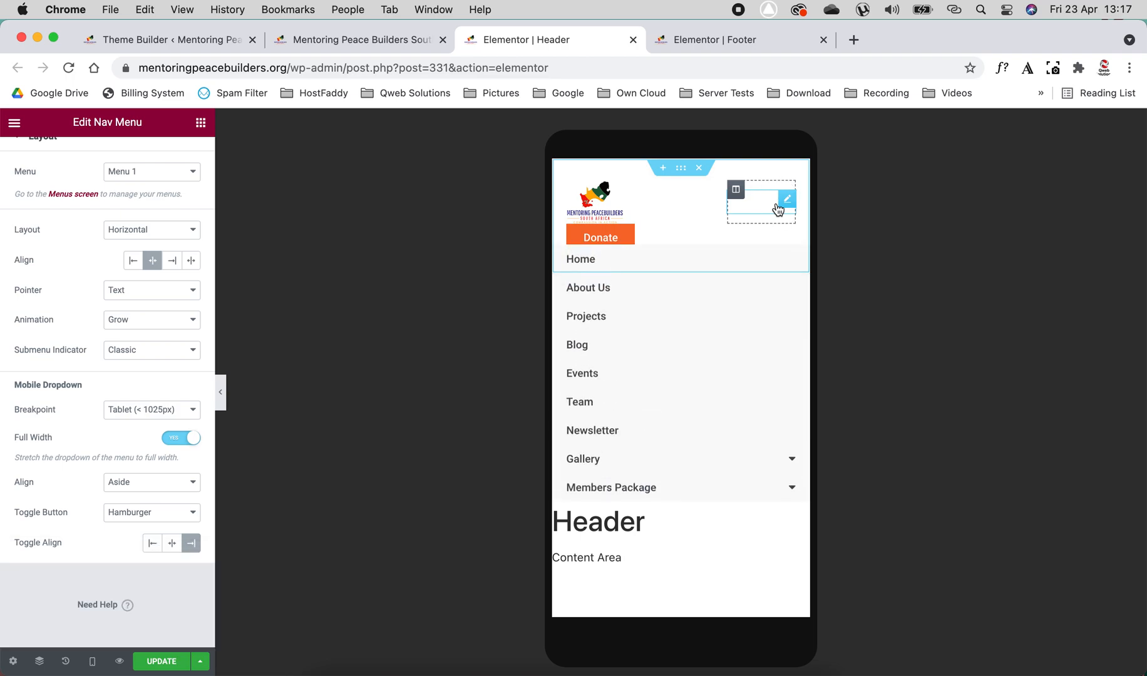
pyautogui.click(133, 482)
pyautogui.click(134, 500)
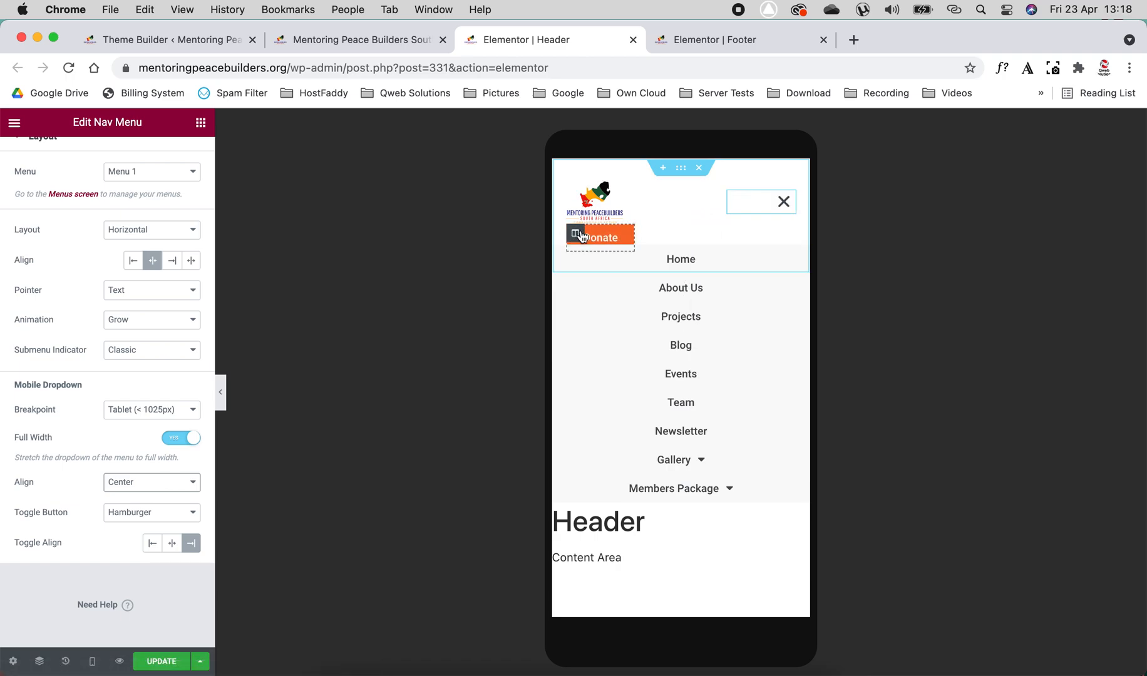
# - Try a mobile width of 50% for the column holding the logo, and return it to 70%
pyautogui.click(574, 189)
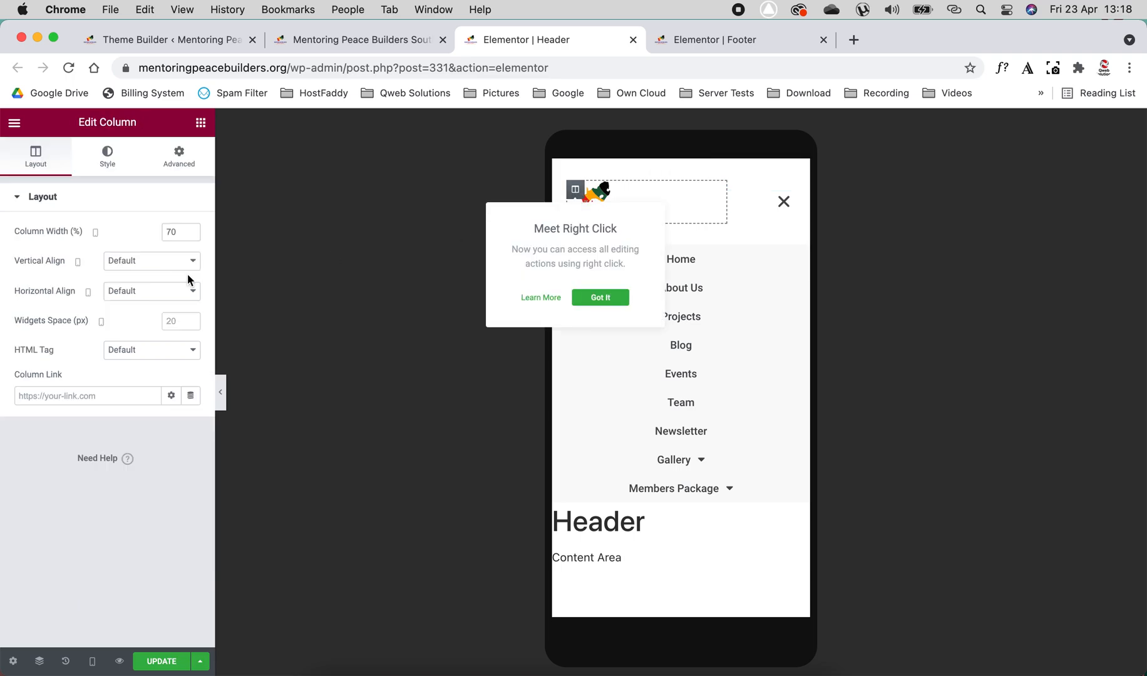
pyautogui.doubleClick(173, 232)
pyautogui.write('50')
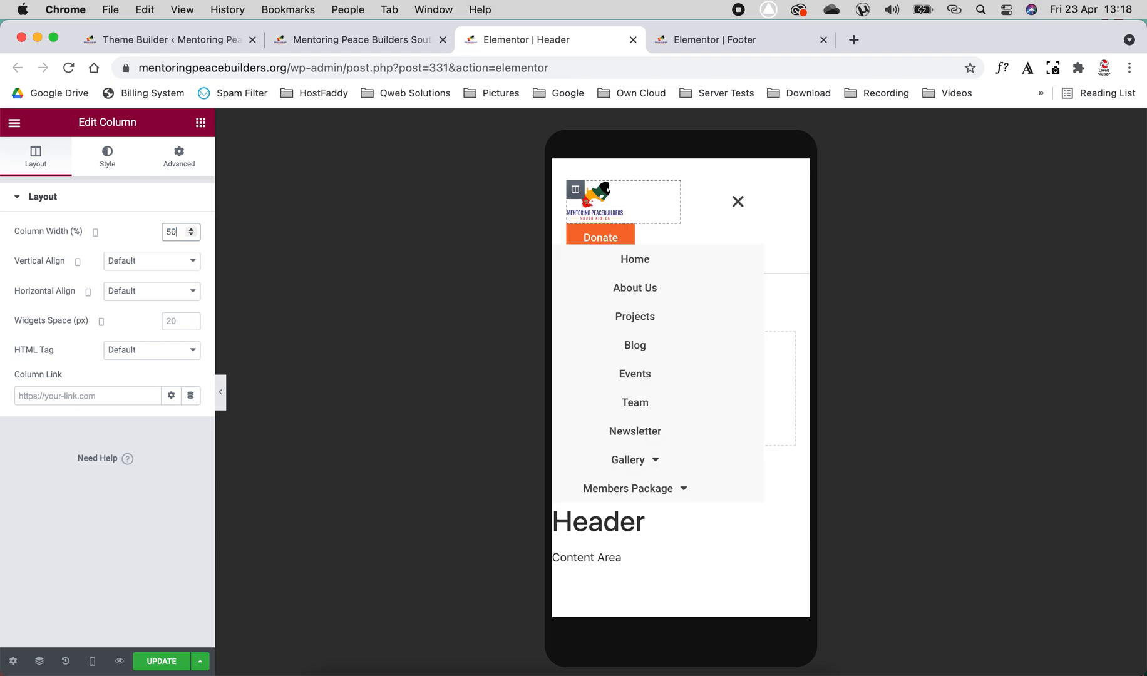
pyautogui.press('BackSpace')
pyautogui.press('BackSpace')
pyautogui.write('70')
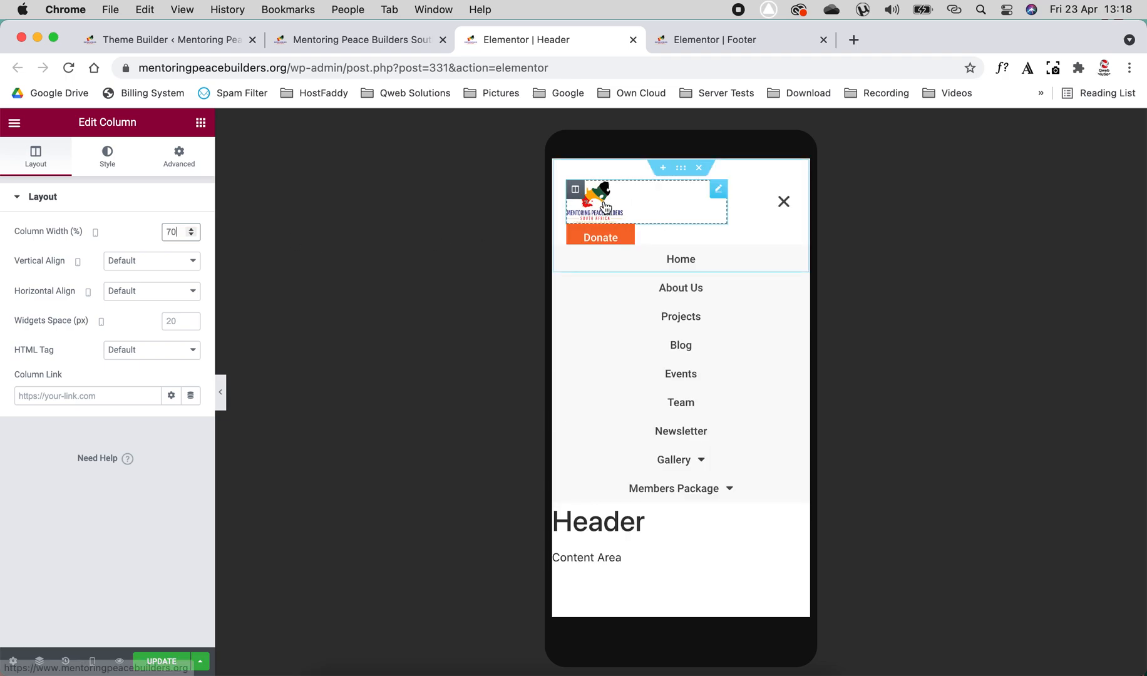
# - Enlarge the site logo in the Mobile preview by setting its width to 126 px
pyautogui.click(601, 219)
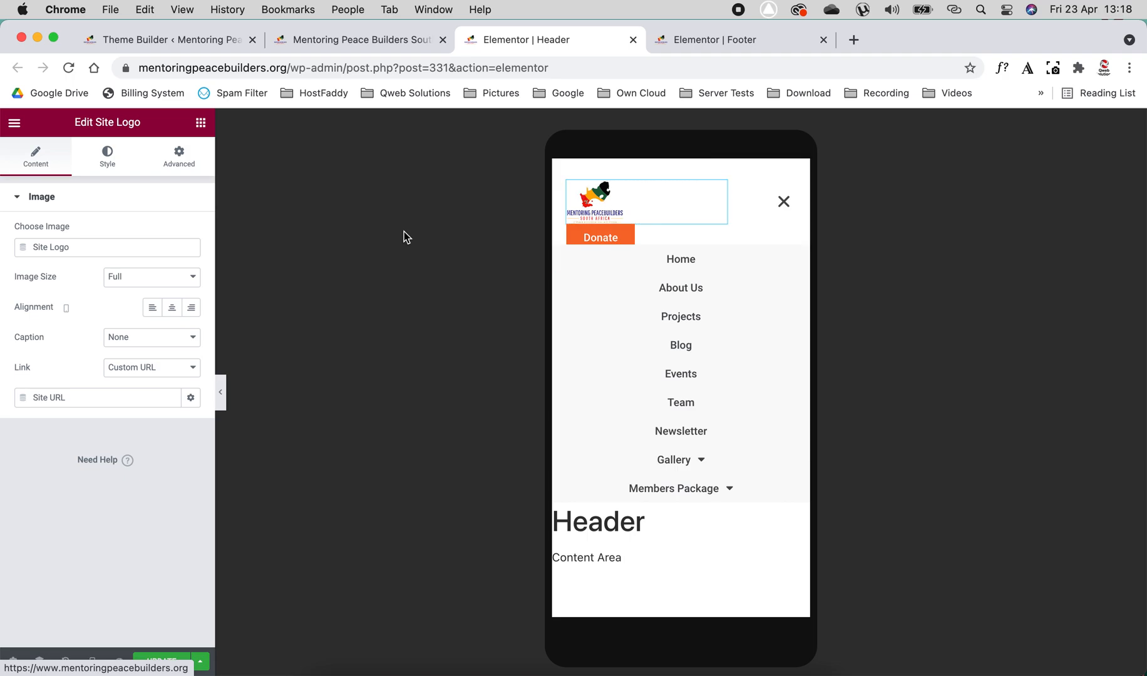
pyautogui.click(107, 156)
pyautogui.moveTo(25, 250)
pyautogui.mouseDown()
pyautogui.moveTo(42, 256)
pyautogui.moveTo(30, 251)
pyautogui.mouseUp()
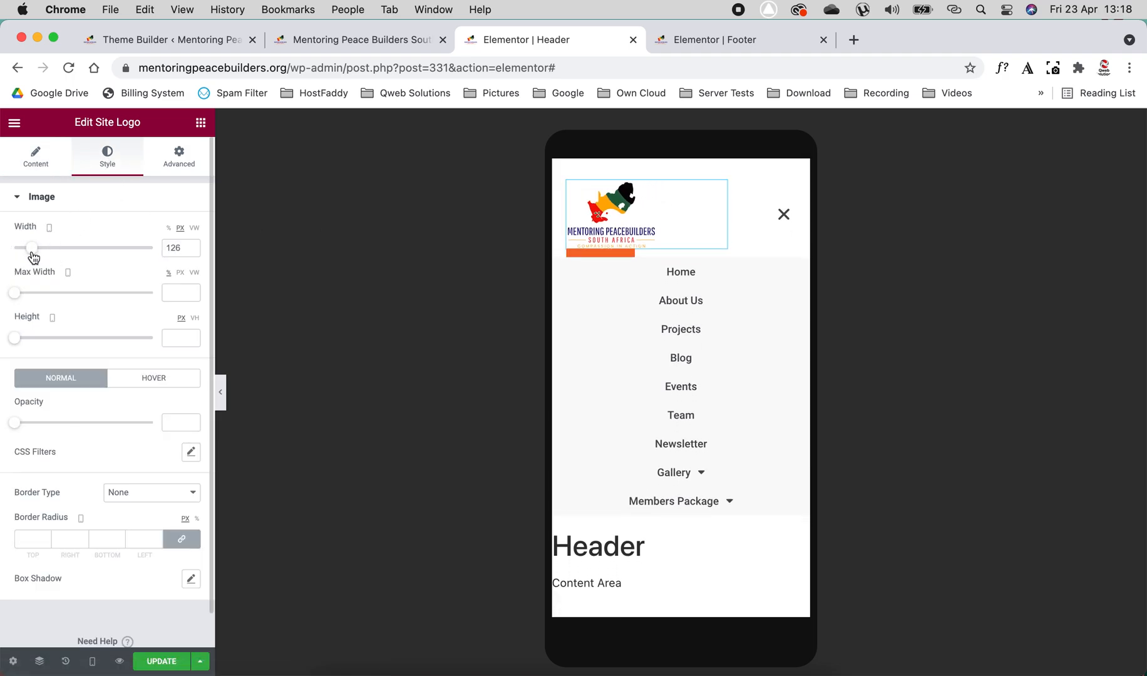
# - Set the logo column's mobile width to 100%
pyautogui.click(575, 189)
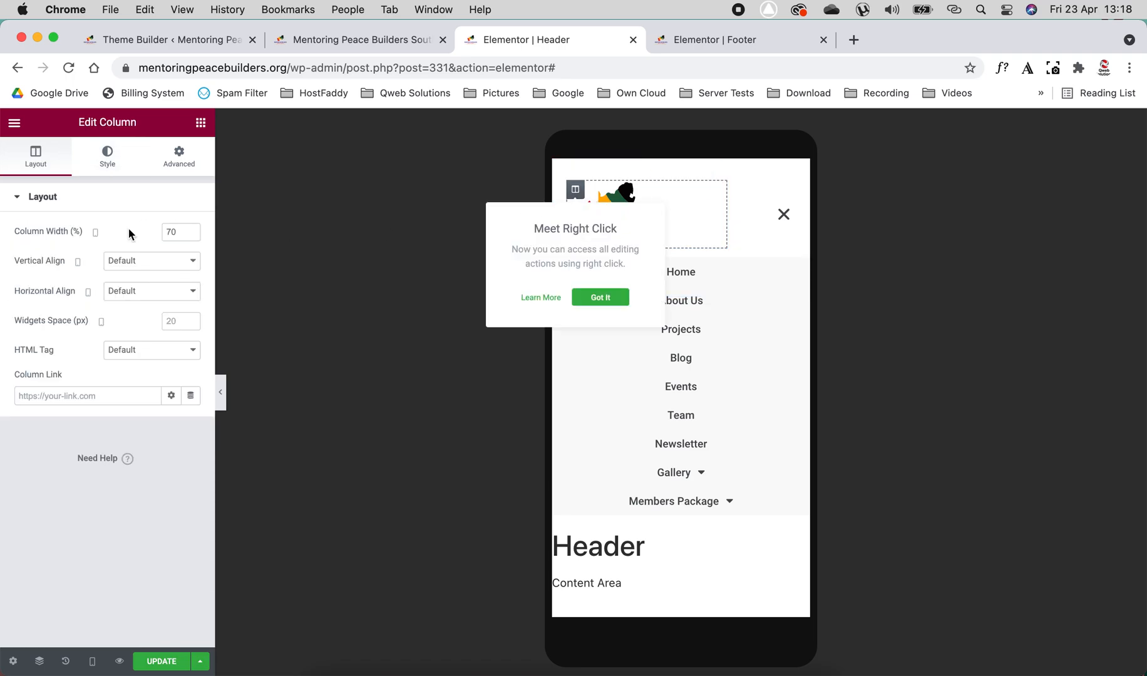
pyautogui.click(171, 237)
pyautogui.write('100')
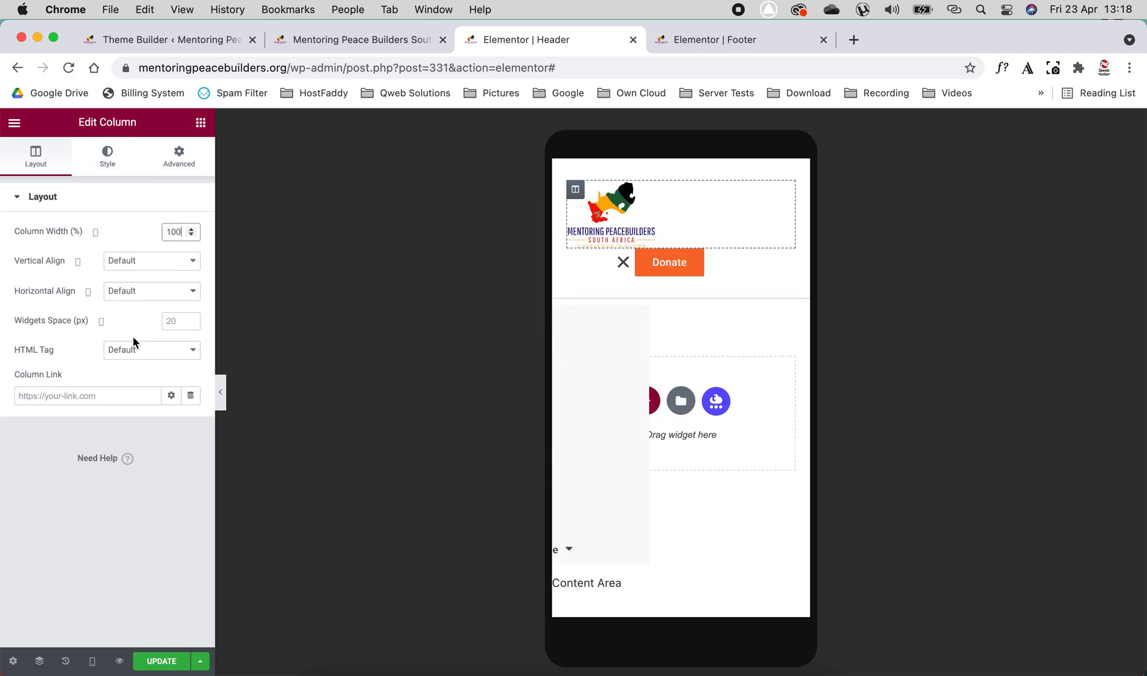
pyautogui.click(49, 159)
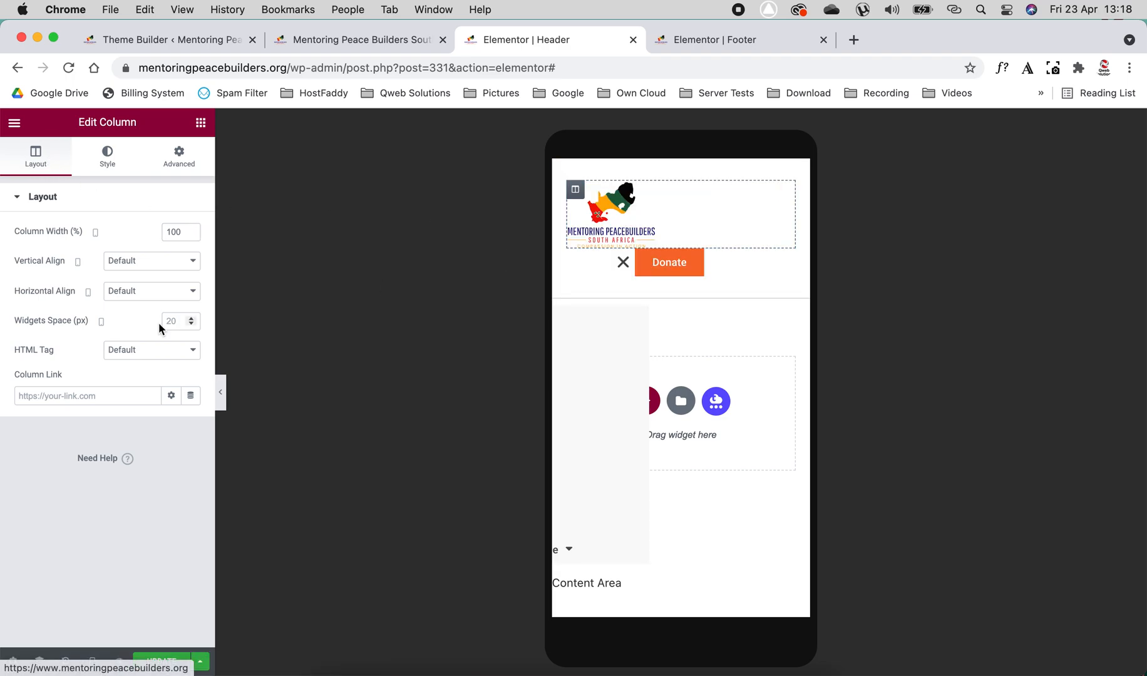
# - Center the site logo within its column in the Mobile preview
pyautogui.click(596, 208)
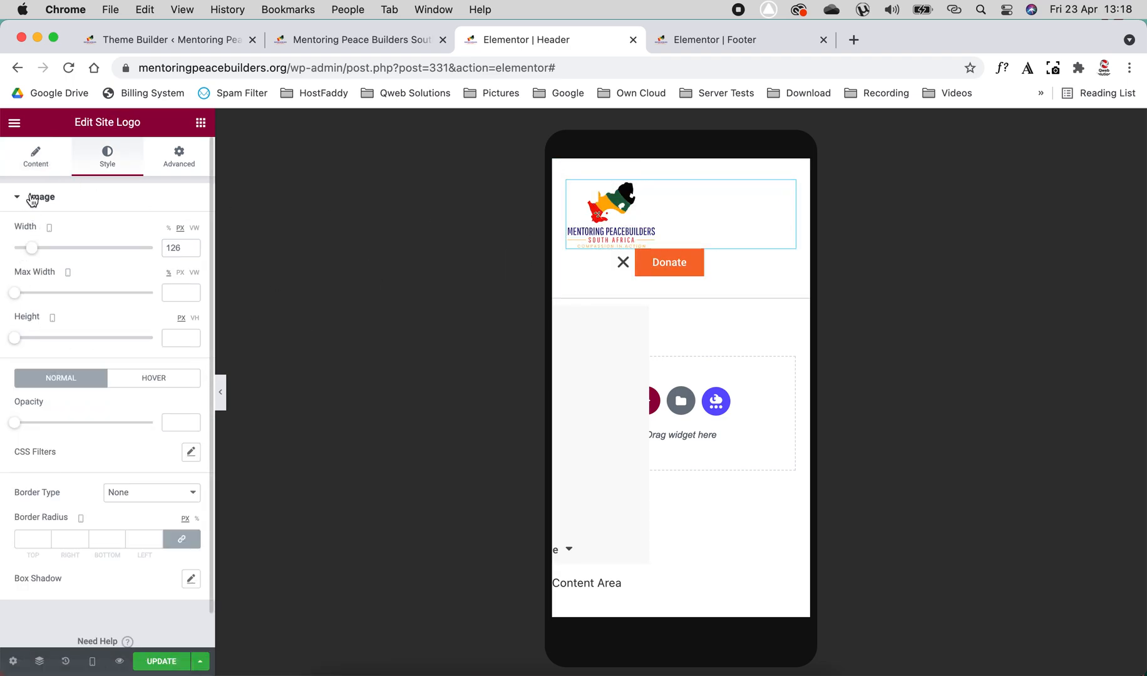
pyautogui.click(36, 157)
pyautogui.click(172, 309)
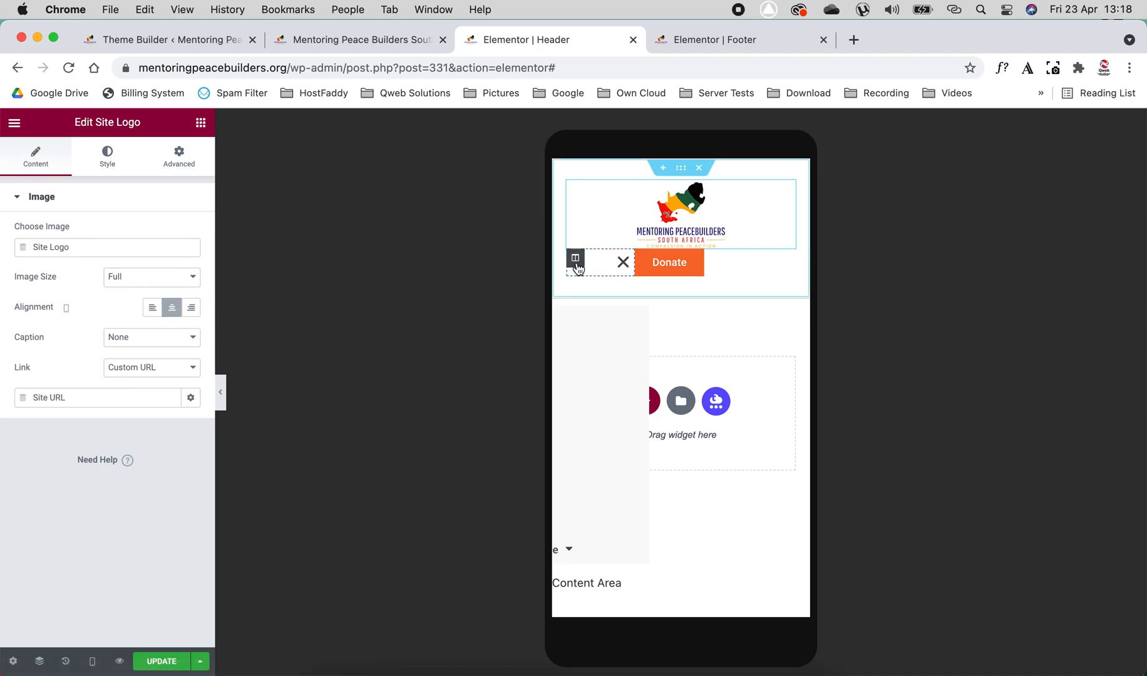
# - Set the mobile width of both the menu column and the Donate button column to 50%
pyautogui.click(576, 260)
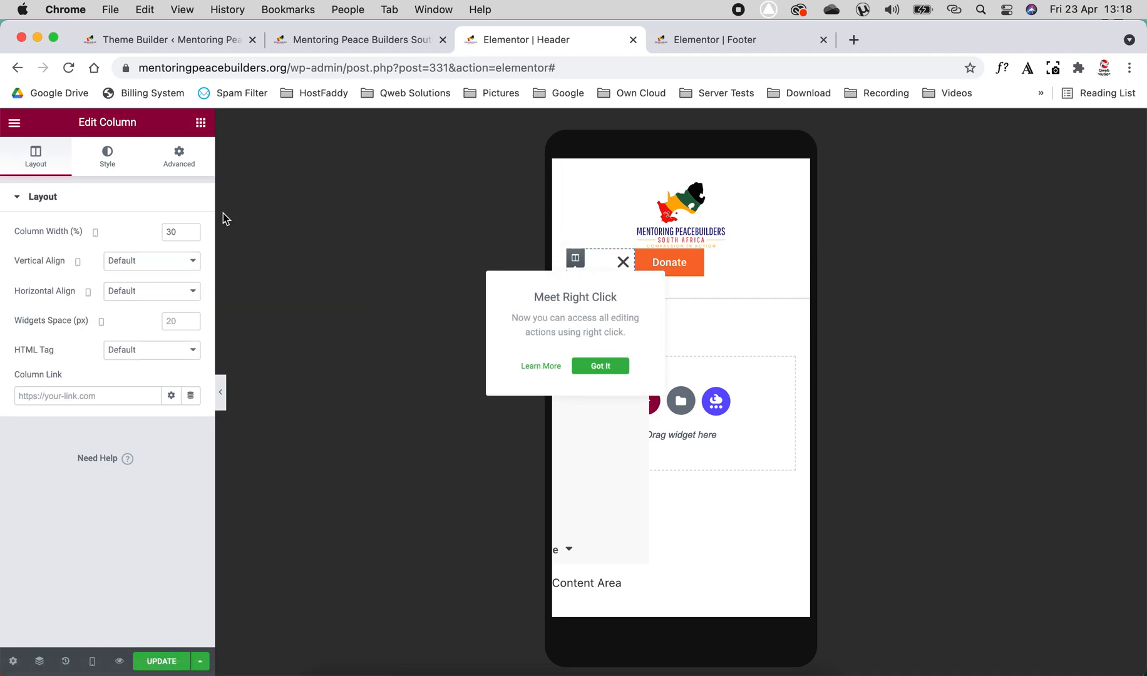
pyautogui.doubleClick(181, 232)
pyautogui.write('50')
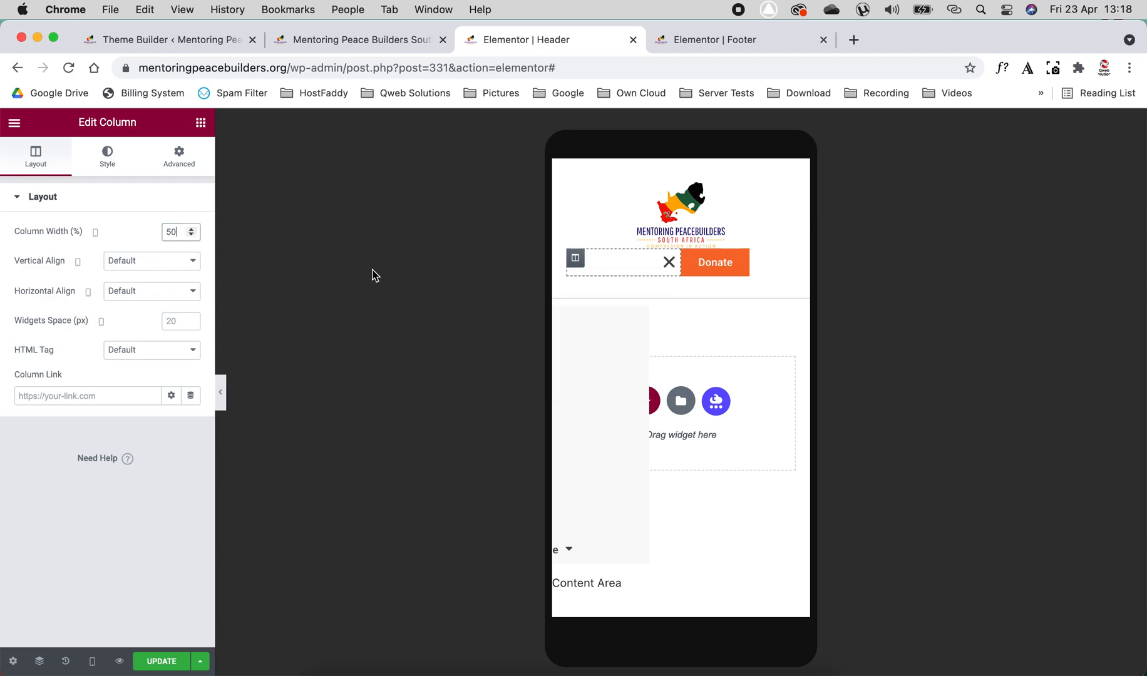
pyautogui.click(689, 259)
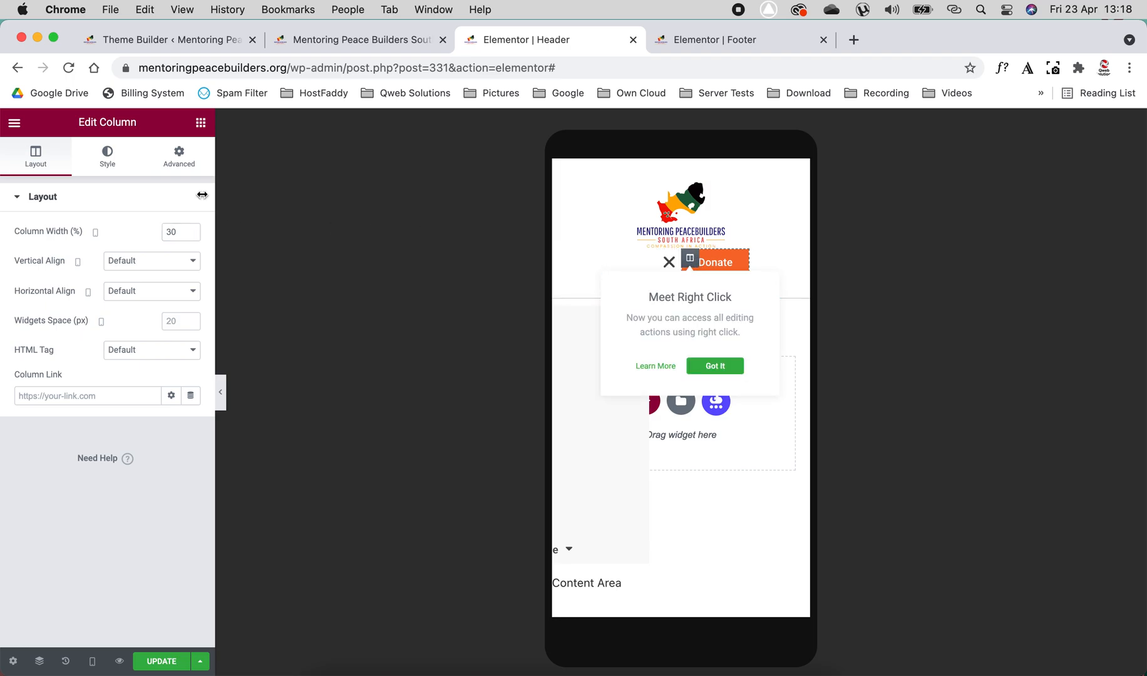
pyautogui.doubleClick(178, 231)
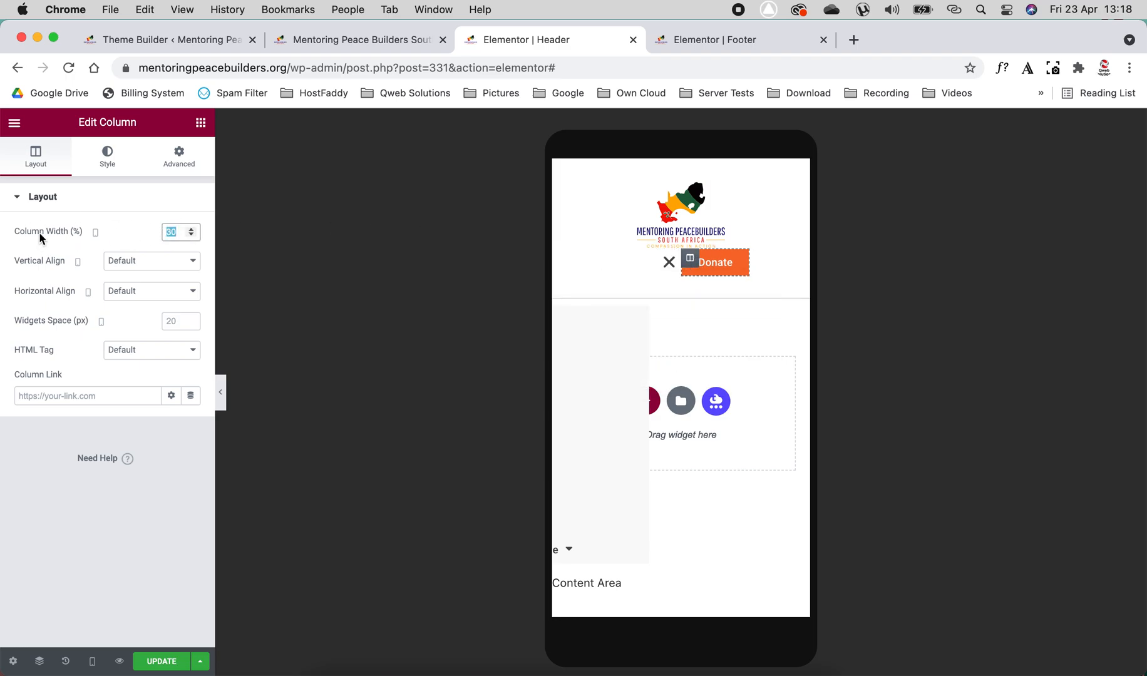
pyautogui.write('50')
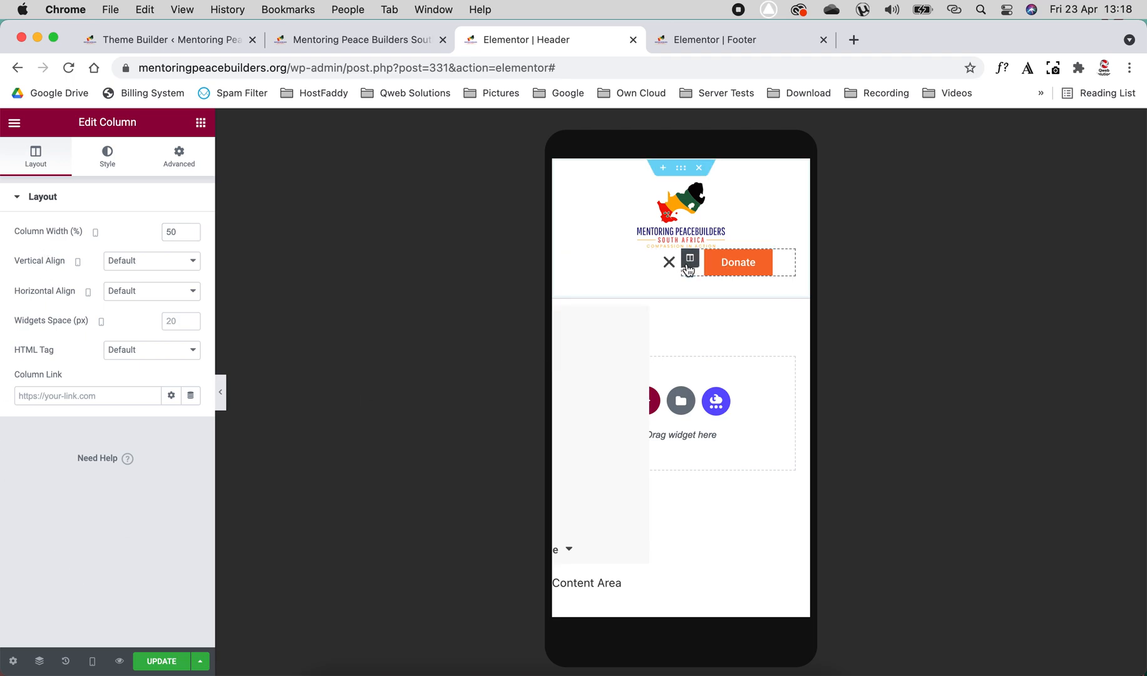
# - Try left alignment for the navigation menu's toggle button, opening and closing the dropdown to check it
pyautogui.click(664, 276)
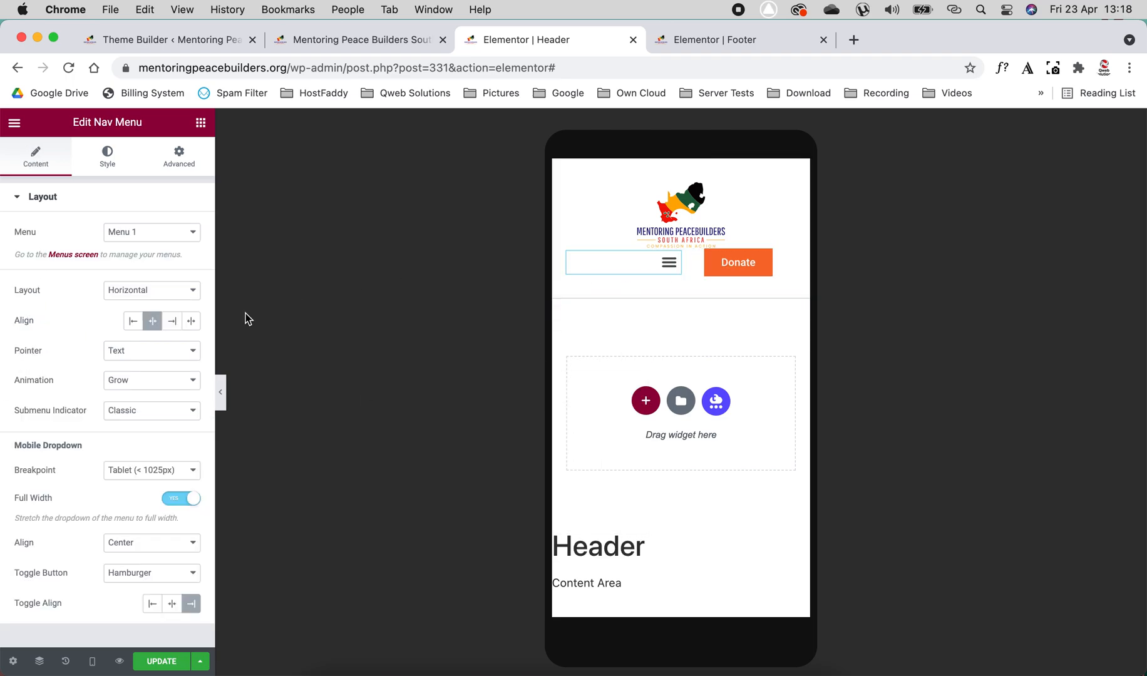
pyautogui.scroll(-1, 62, 512)
pyautogui.scroll(-1, 60, 515)
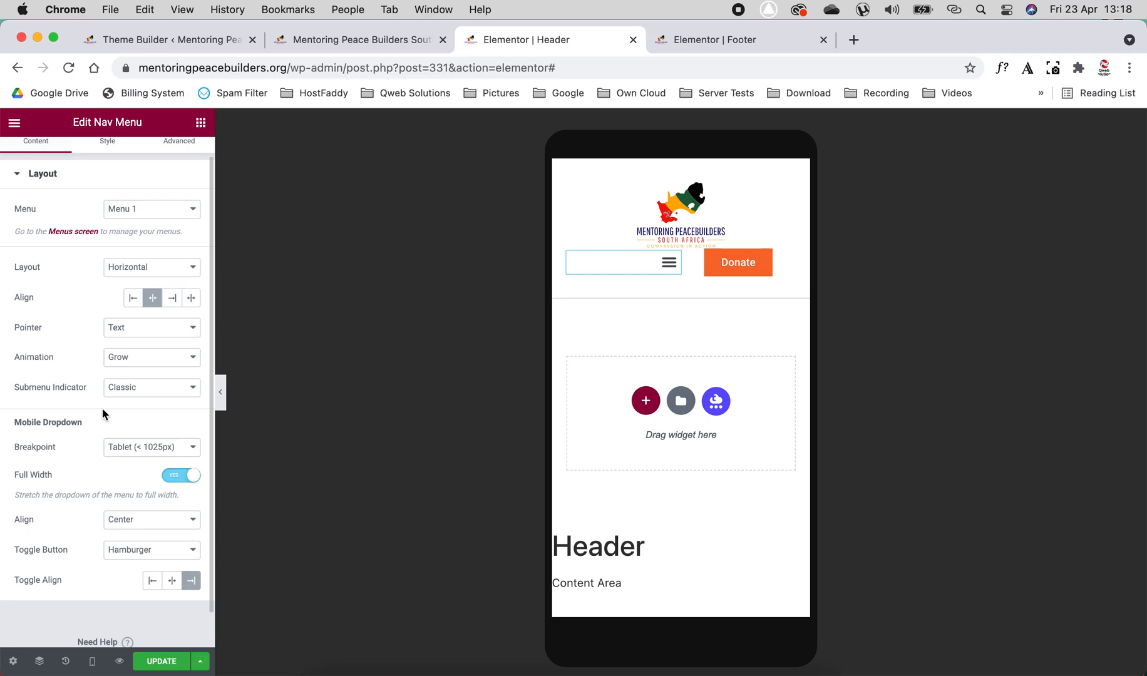
pyautogui.click(158, 583)
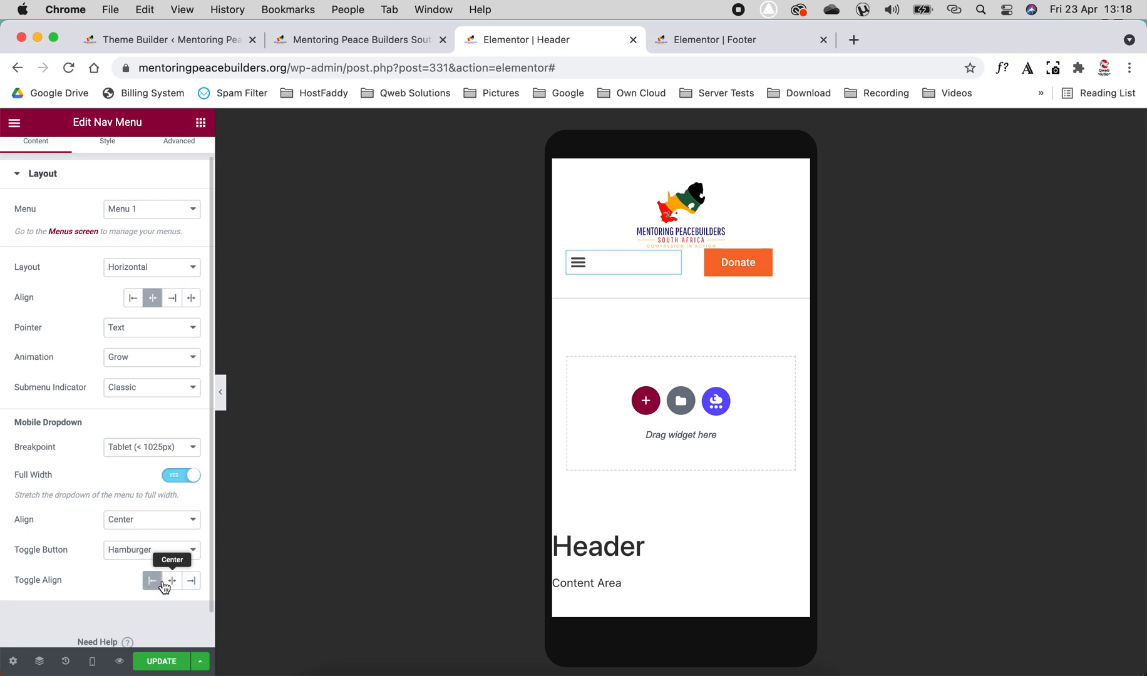
pyautogui.click(587, 273)
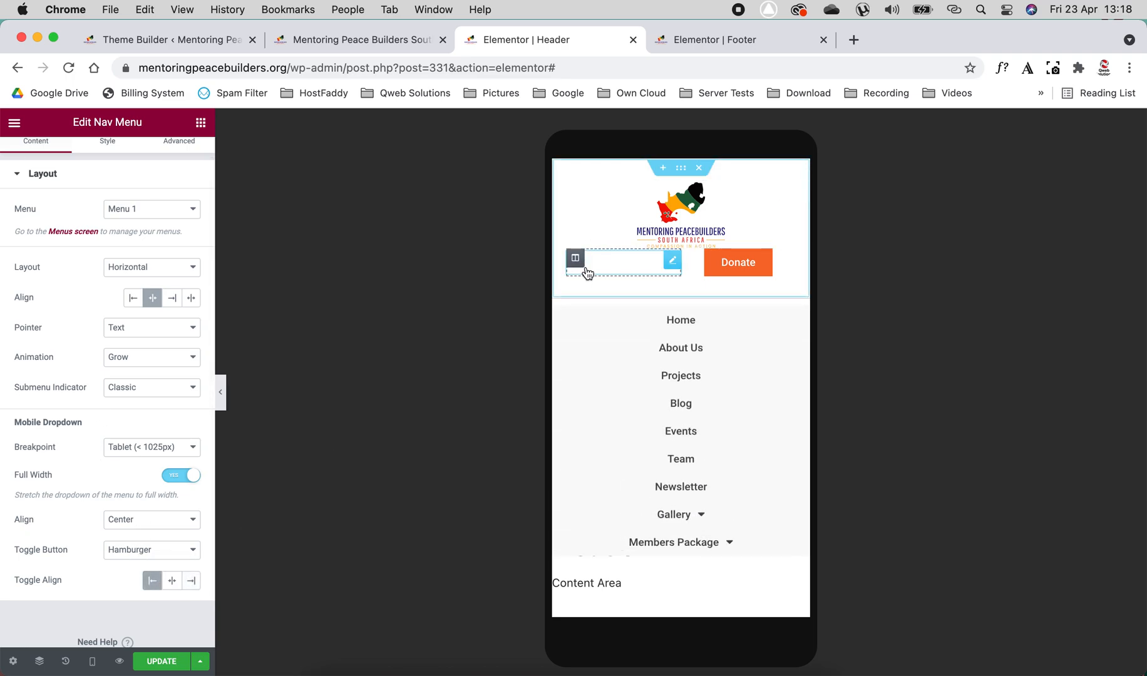
pyautogui.click(587, 272)
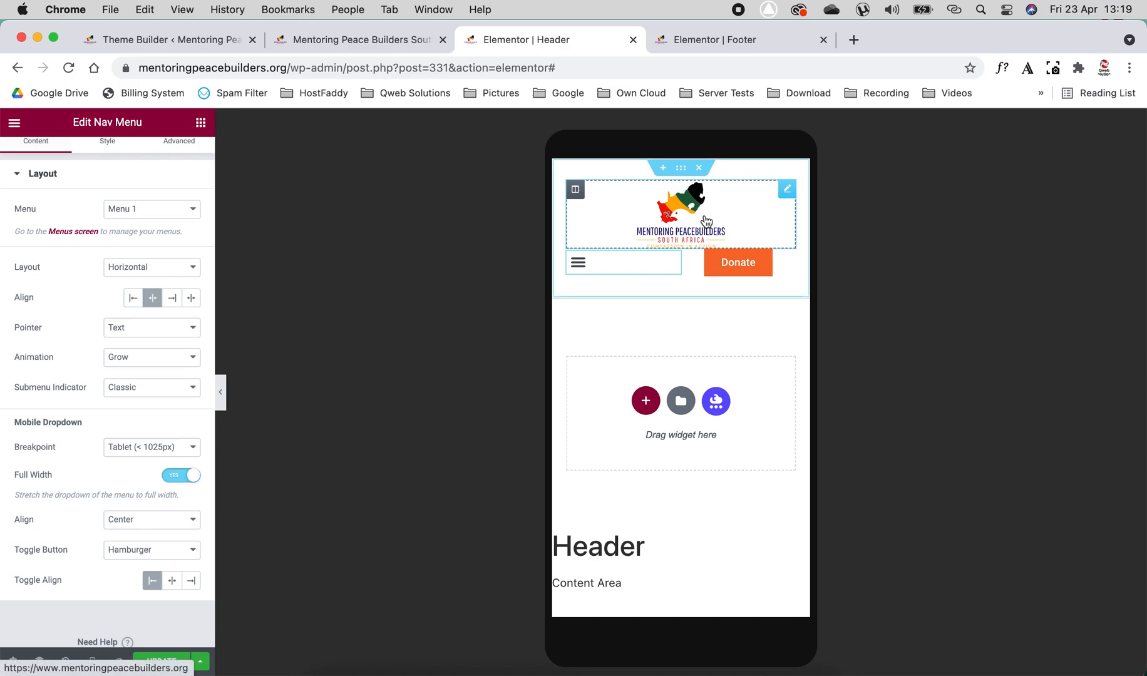
# - Center the navigation menu's toggle button in its column and test opening and closing the dropdown
pyautogui.click(172, 581)
pyautogui.click(621, 264)
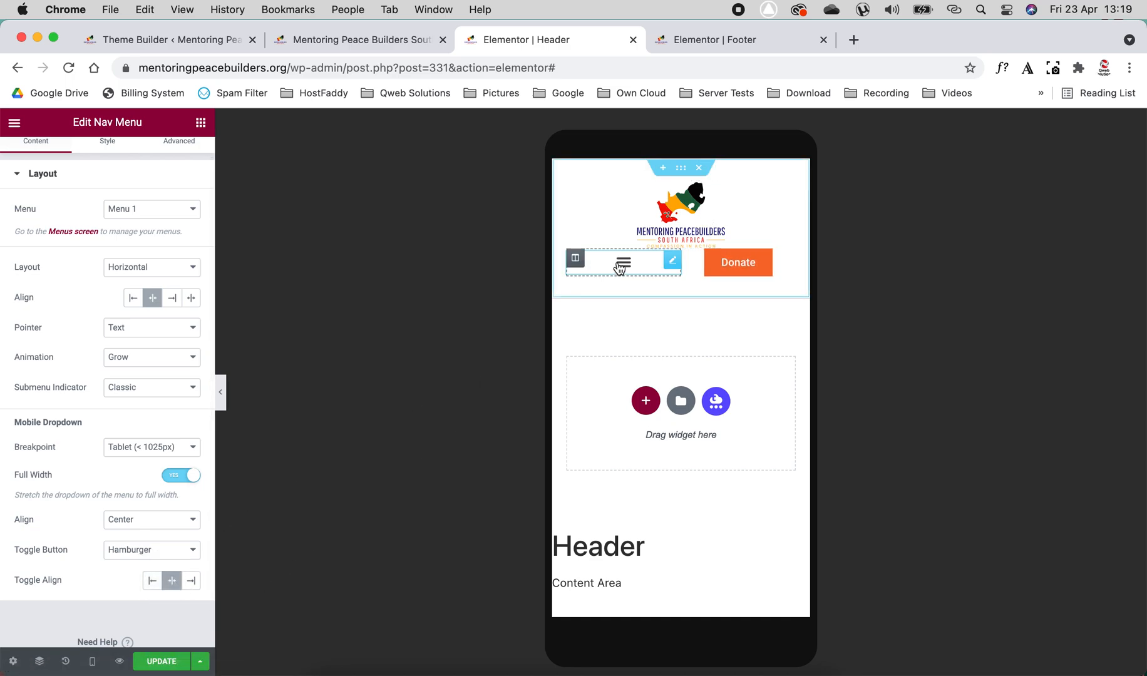
pyautogui.click(620, 268)
pyautogui.click(620, 268)
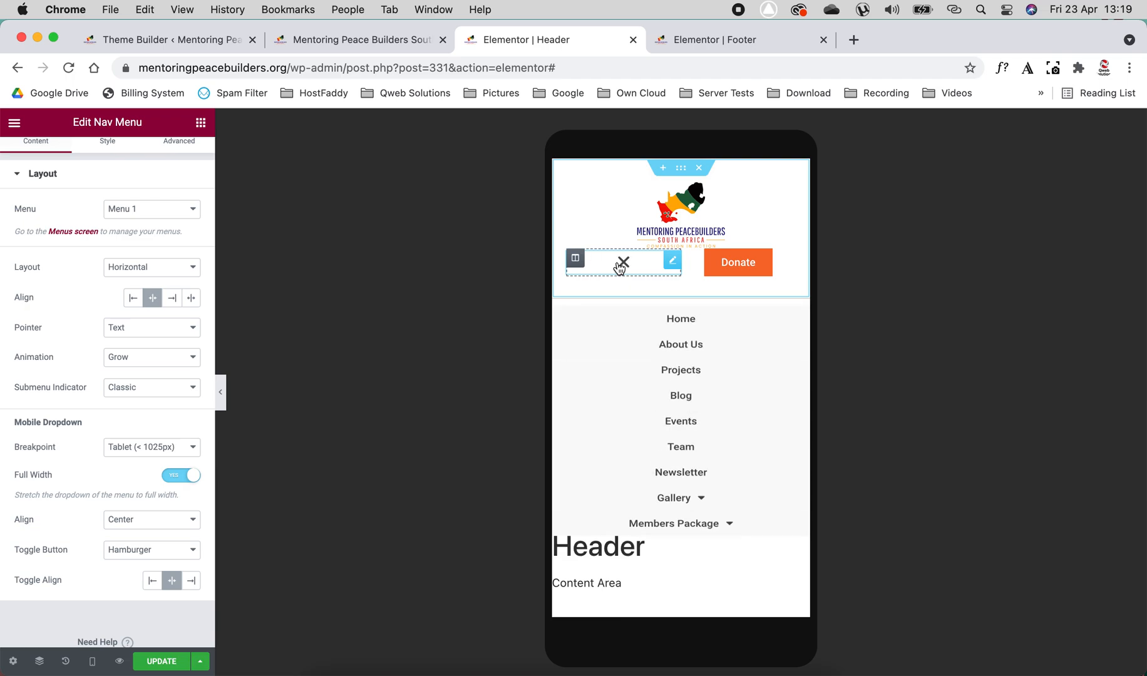
pyautogui.click(620, 268)
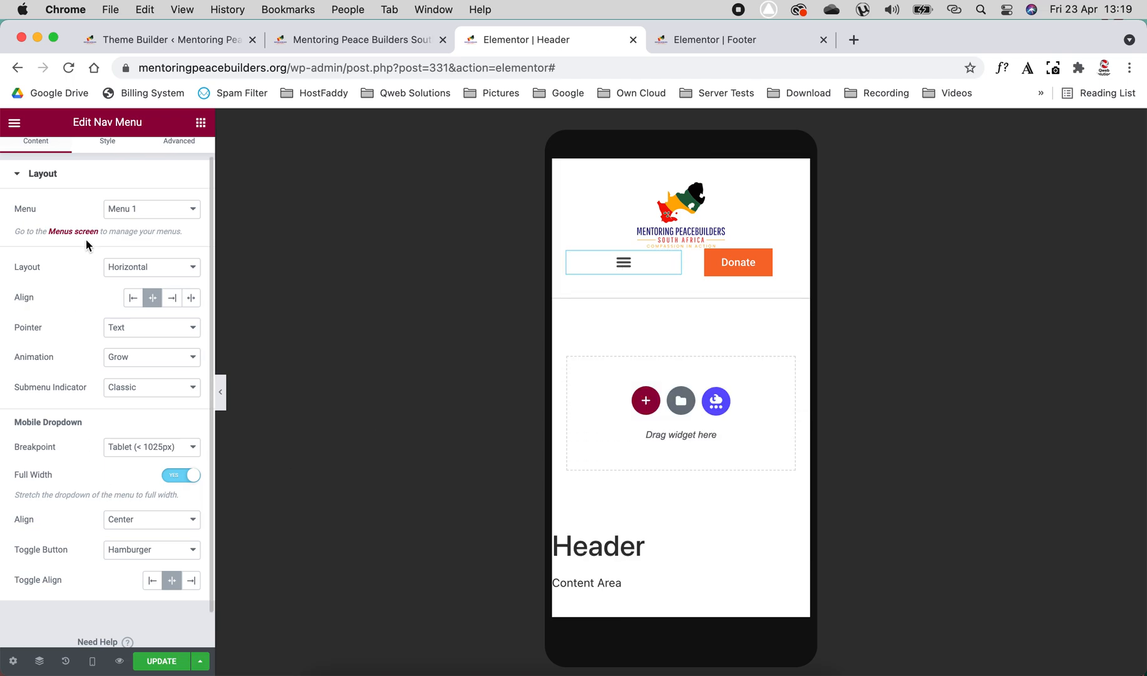
# - Try different size and border width values for the menu's toggle button, and clear both
pyautogui.scroll(2, 79, 275)
pyautogui.click(110, 161)
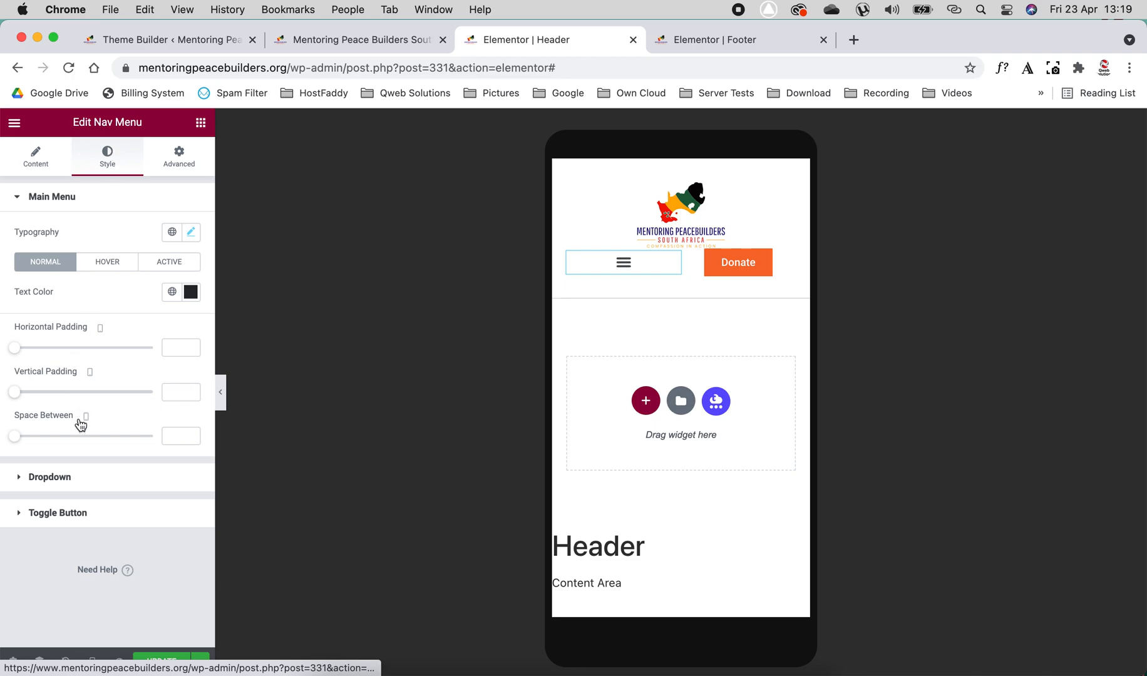
pyautogui.click(65, 520)
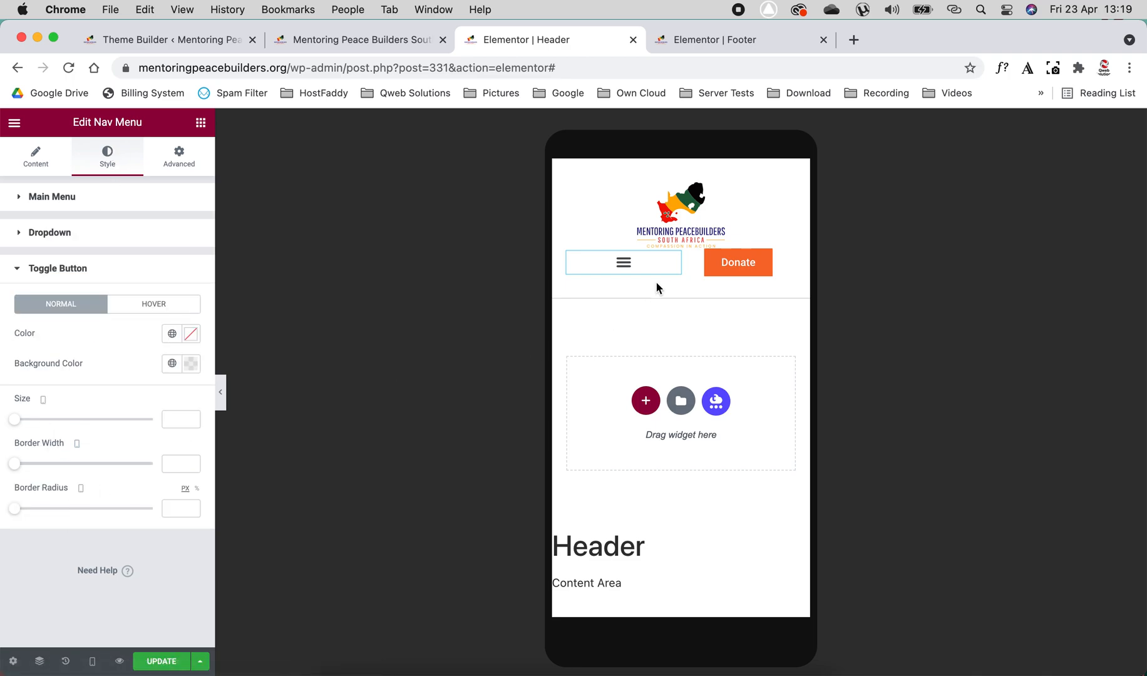
pyautogui.click(618, 271)
pyautogui.moveTo(15, 419)
pyautogui.mouseDown()
pyautogui.moveTo(60, 420)
pyautogui.moveTo(8, 420)
pyautogui.mouseUp()
pyautogui.doubleClick(177, 421)
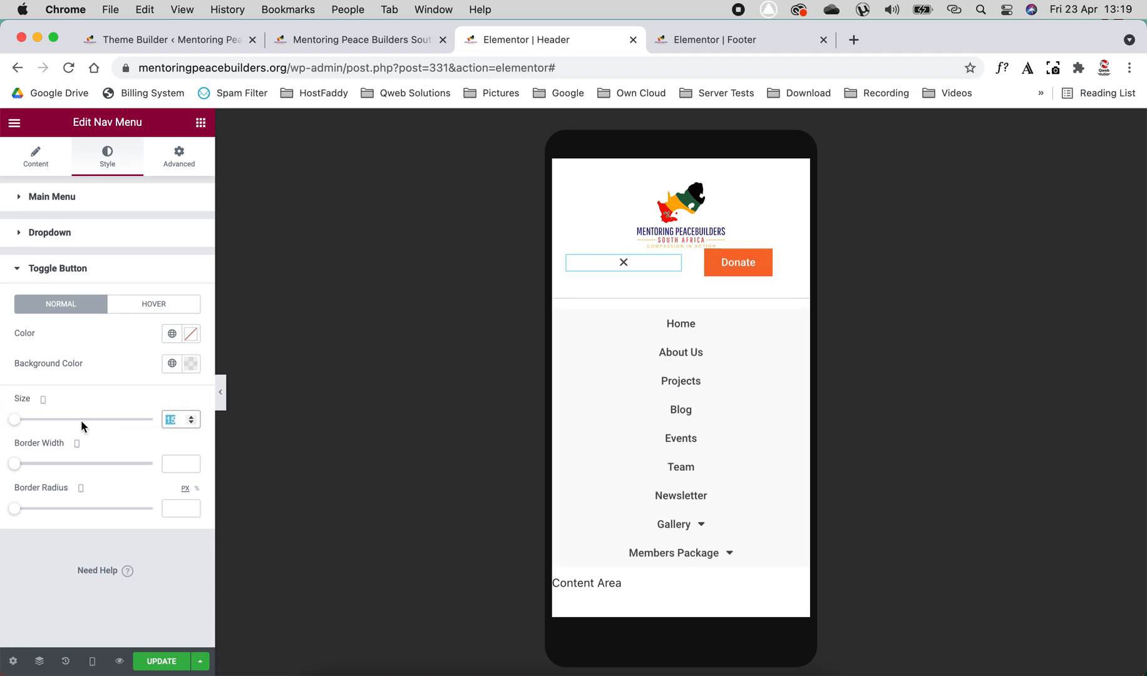
pyautogui.press('BackSpace')
pyautogui.moveTo(13, 467); pyautogui.dragTo(42, 464)
pyautogui.doubleClick(167, 464)
pyautogui.press('BackSpace')
# - Try different horizontal and vertical padding for the menu's dropdown, and clear both values
pyautogui.click(65, 240)
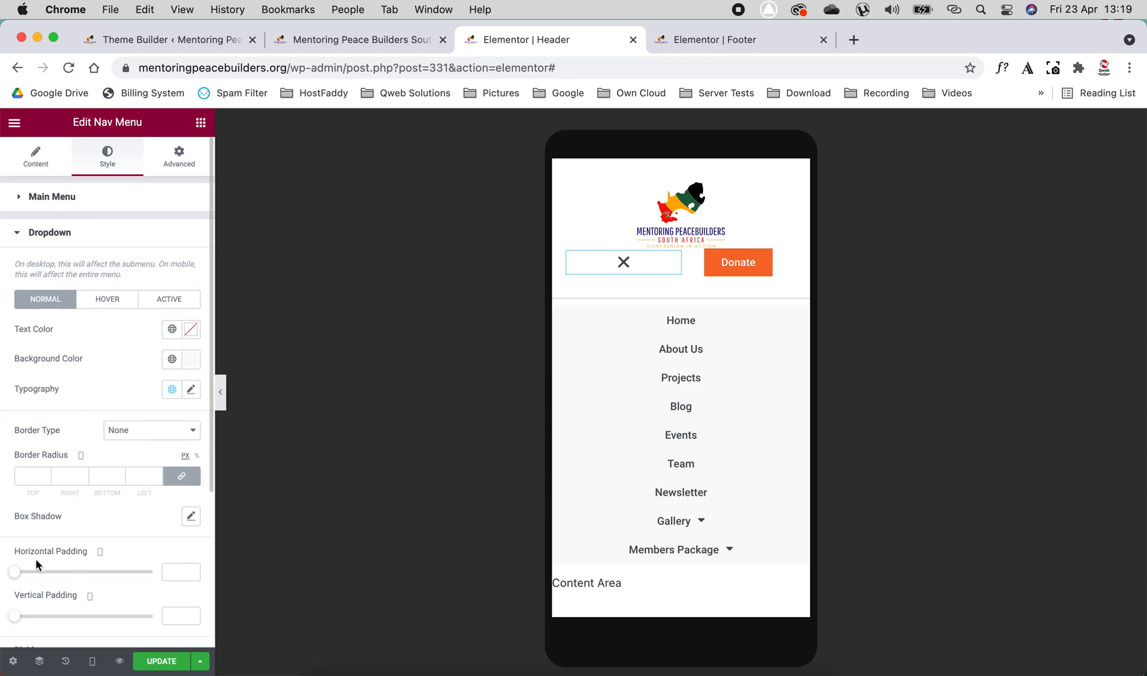
pyautogui.scroll(-2, 104, 494)
pyautogui.moveTo(14, 523)
pyautogui.mouseDown()
pyautogui.moveTo(76, 524)
pyautogui.moveTo(2, 530)
pyautogui.mouseUp()
pyautogui.doubleClick(182, 531)
pyautogui.press('BackSpace')
pyautogui.moveTo(19, 570); pyautogui.dragTo(40, 574)
pyautogui.doubleClick(181, 568)
pyautogui.press('BackSpace')
# - Set the dropdown's distance to 33 and look through the divider's border types
pyautogui.scroll(-5, 91, 550)
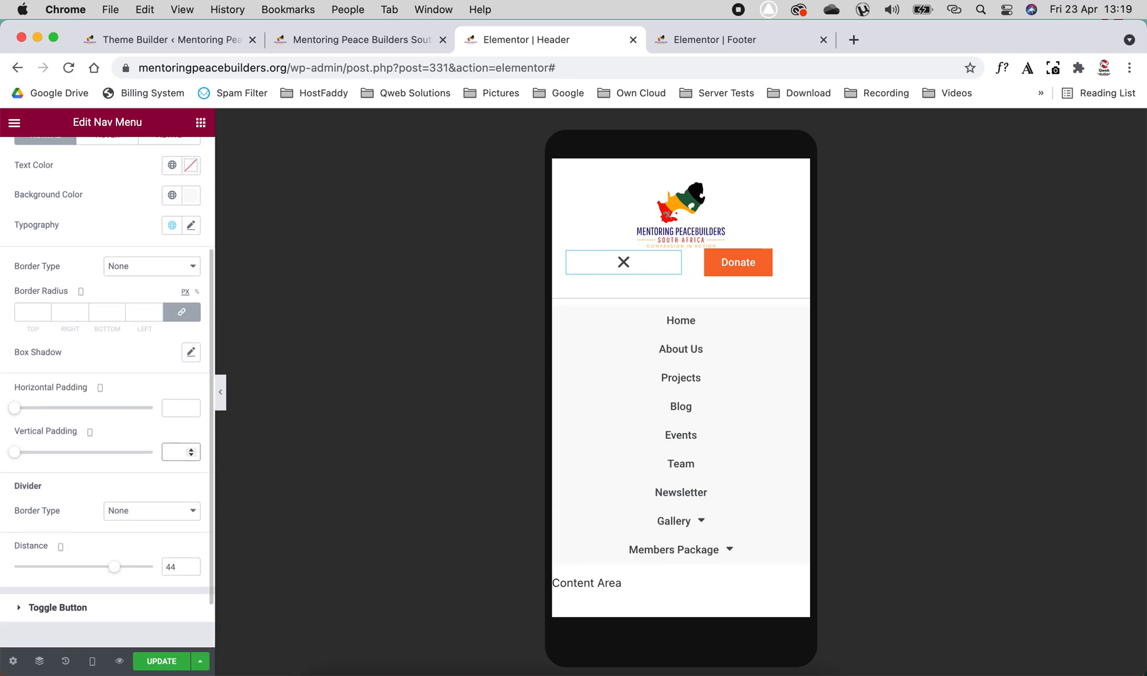
pyautogui.moveTo(117, 534)
pyautogui.mouseDown()
pyautogui.moveTo(103, 532)
pyautogui.moveTo(173, 526)
pyautogui.moveTo(35, 522)
pyautogui.moveTo(108, 524)
pyautogui.mouseUp()
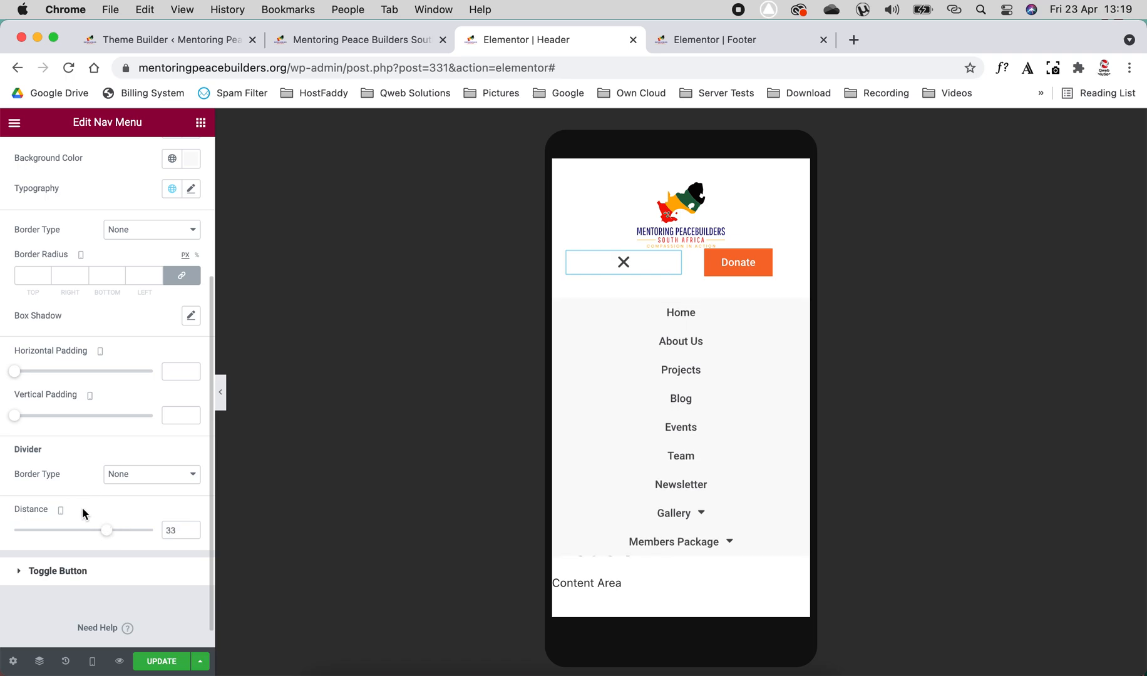
pyautogui.click(153, 473)
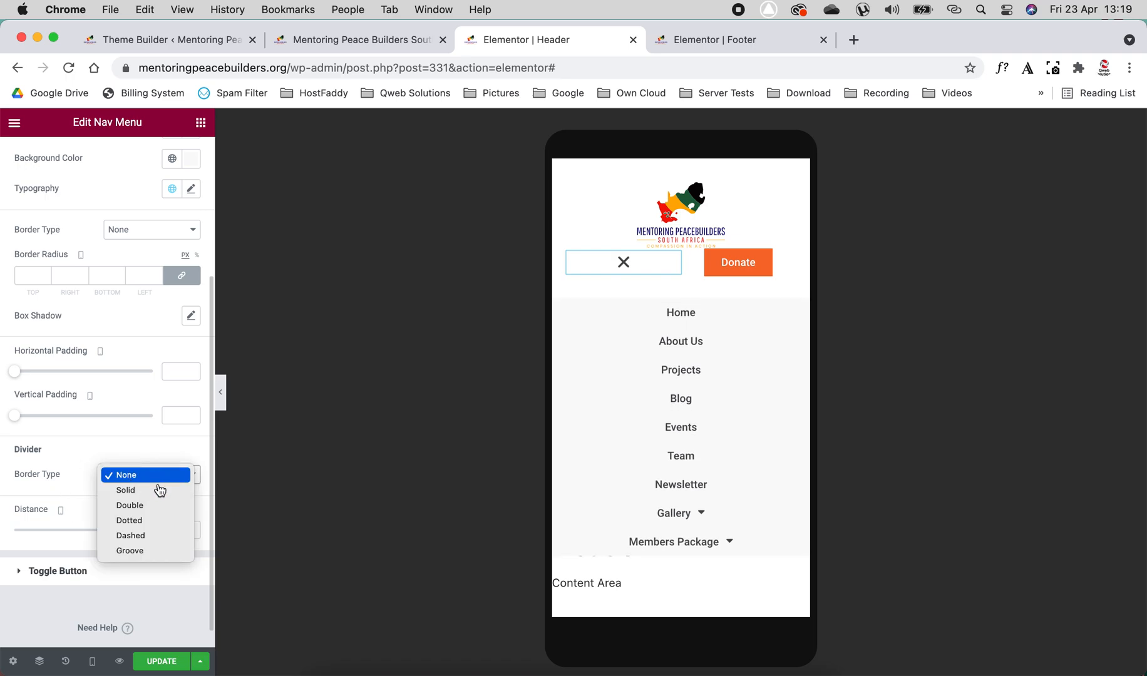
pyautogui.click(133, 441)
# - Change the mobile dropdown's normal background color to white
pyautogui.scroll(6, 82, 282)
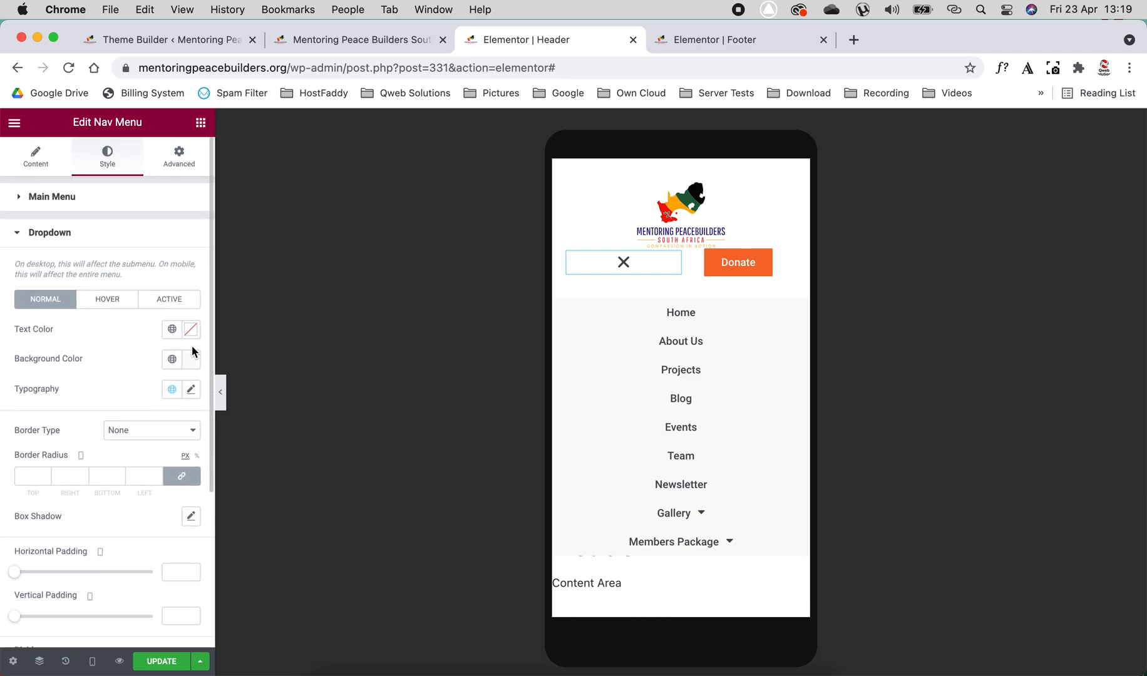
pyautogui.click(191, 358)
pyautogui.moveTo(116, 443); pyautogui.dragTo(0, 391)
# - Look at the global color choices for the dropdown text and its Hover styling, and collapse the menu
pyautogui.click(172, 328)
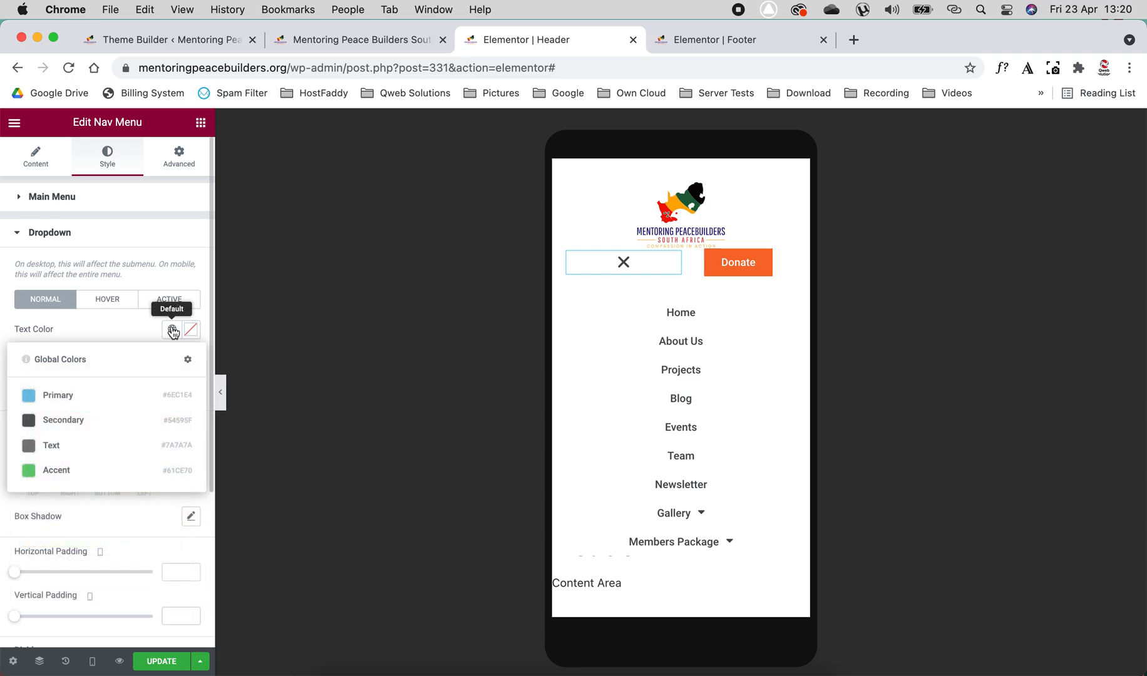
pyautogui.click(130, 333)
pyautogui.click(107, 300)
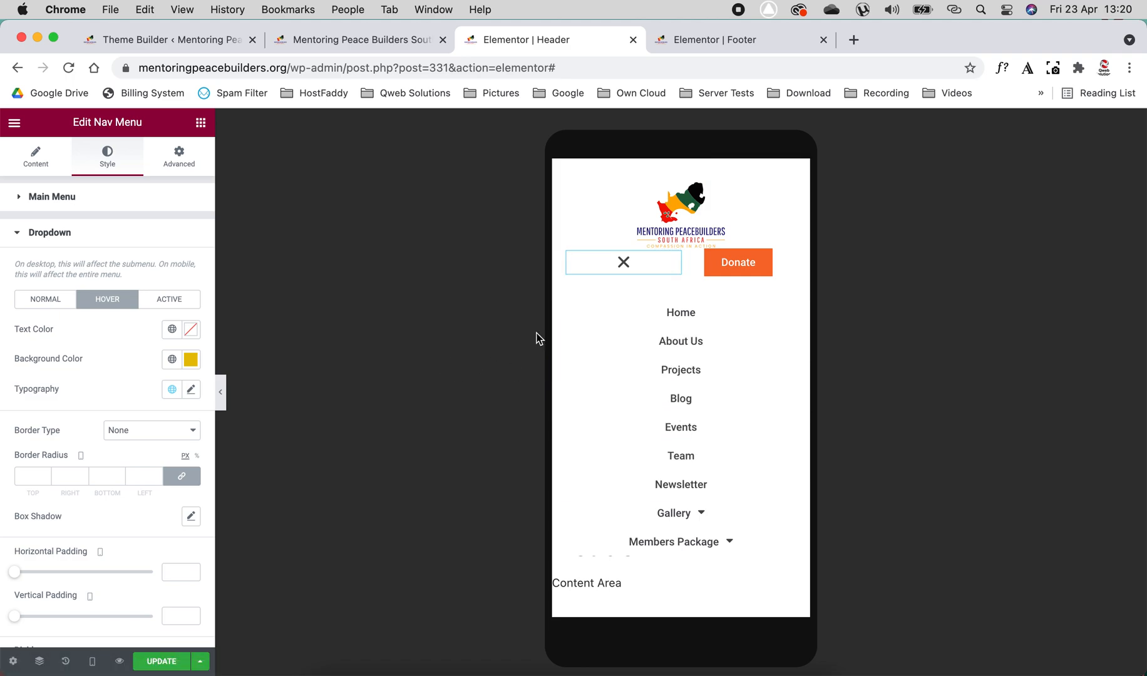
pyautogui.click(624, 263)
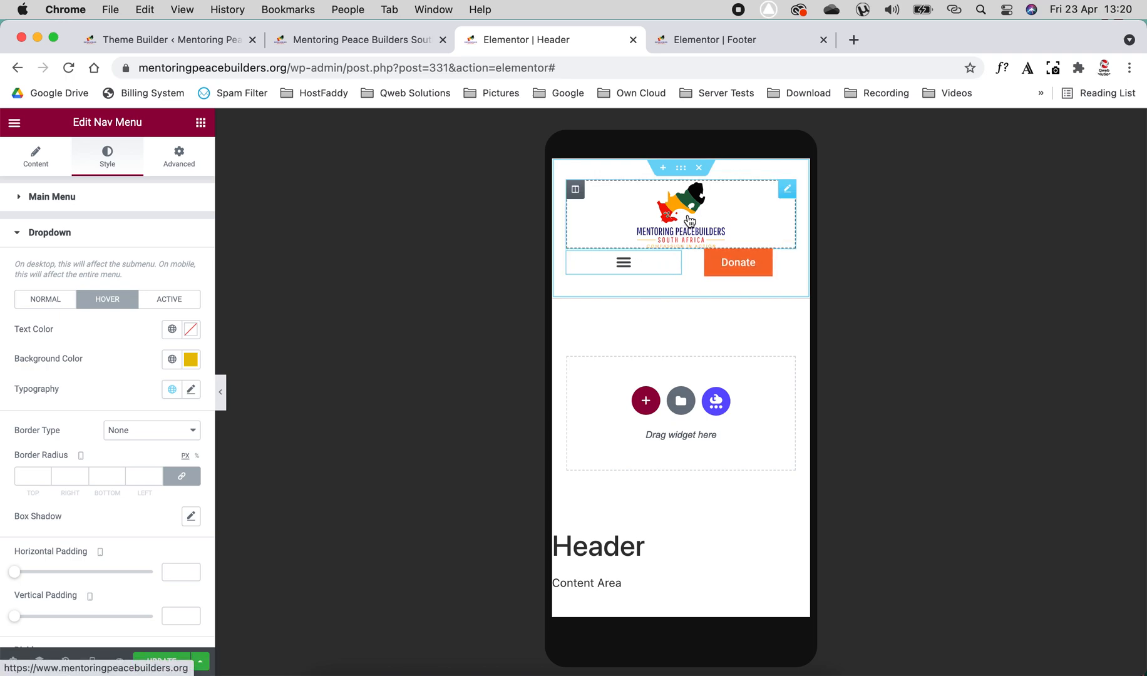
# - Unlink the site logo's mobile padding values and set the bottom padding to 10 px
pyautogui.click(786, 191)
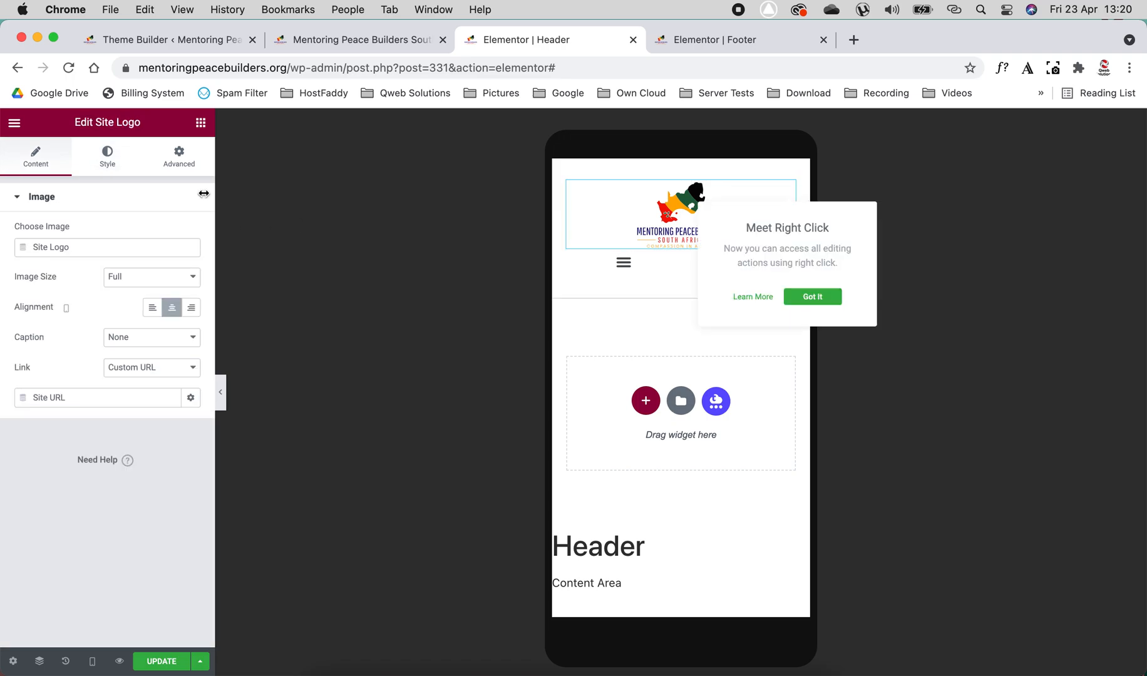
pyautogui.click(179, 156)
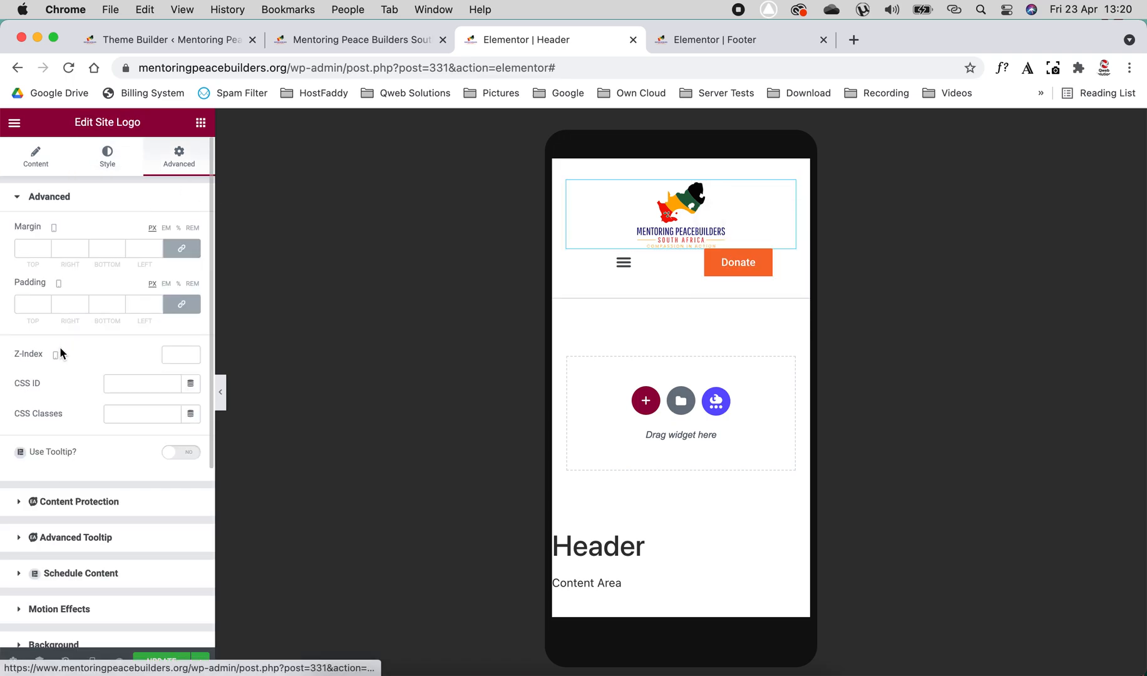
pyautogui.click(181, 304)
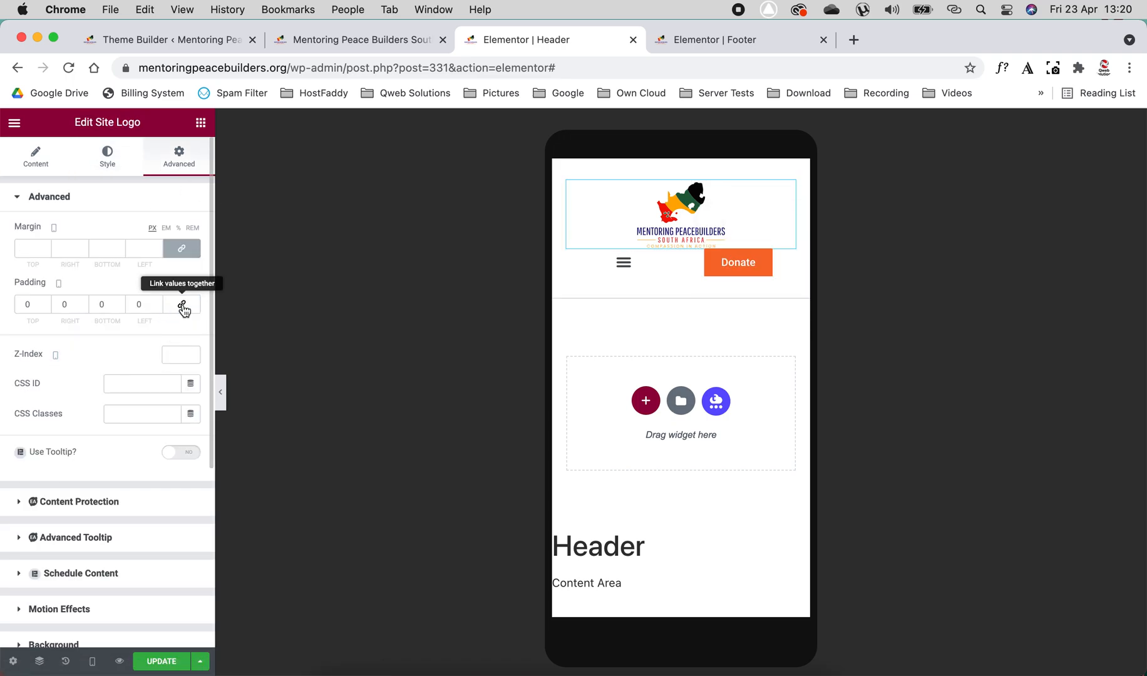
pyautogui.click(121, 303)
pyautogui.click(121, 302)
pyautogui.click(121, 302)
pyautogui.click(121, 302)
pyautogui.click(121, 302)
pyautogui.click(121, 303)
pyautogui.click(121, 303)
pyautogui.click(120, 302)
pyautogui.click(121, 302)
pyautogui.click(121, 303)
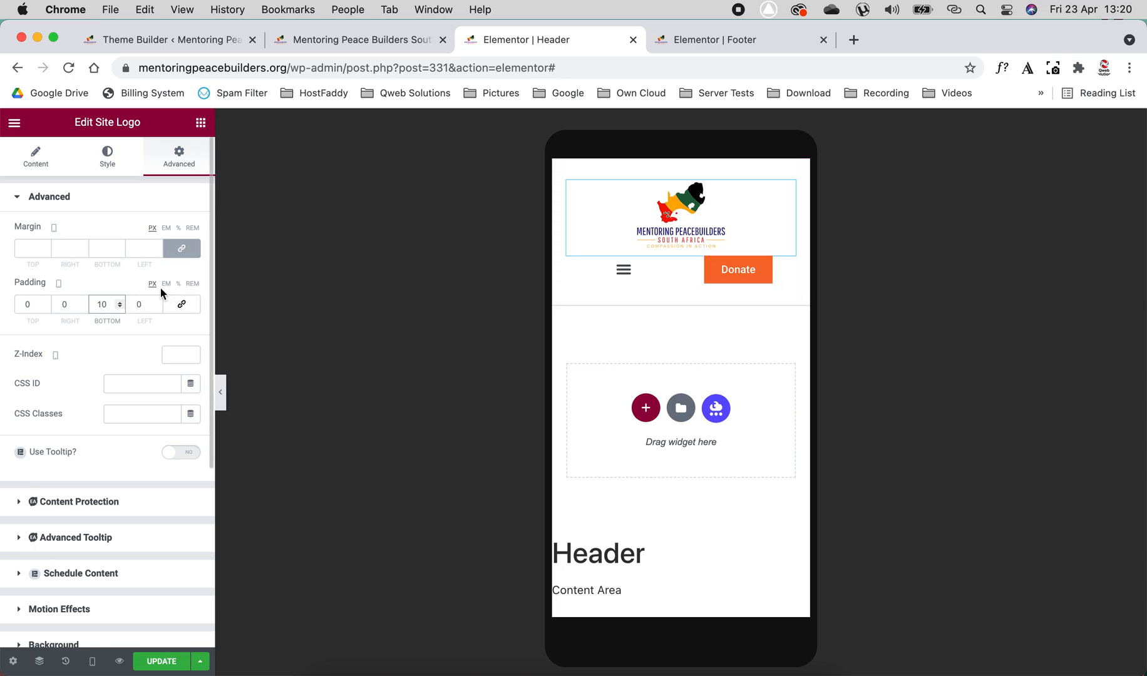
# - Update the header template and return to the Desktop preview
pyautogui.click(161, 665)
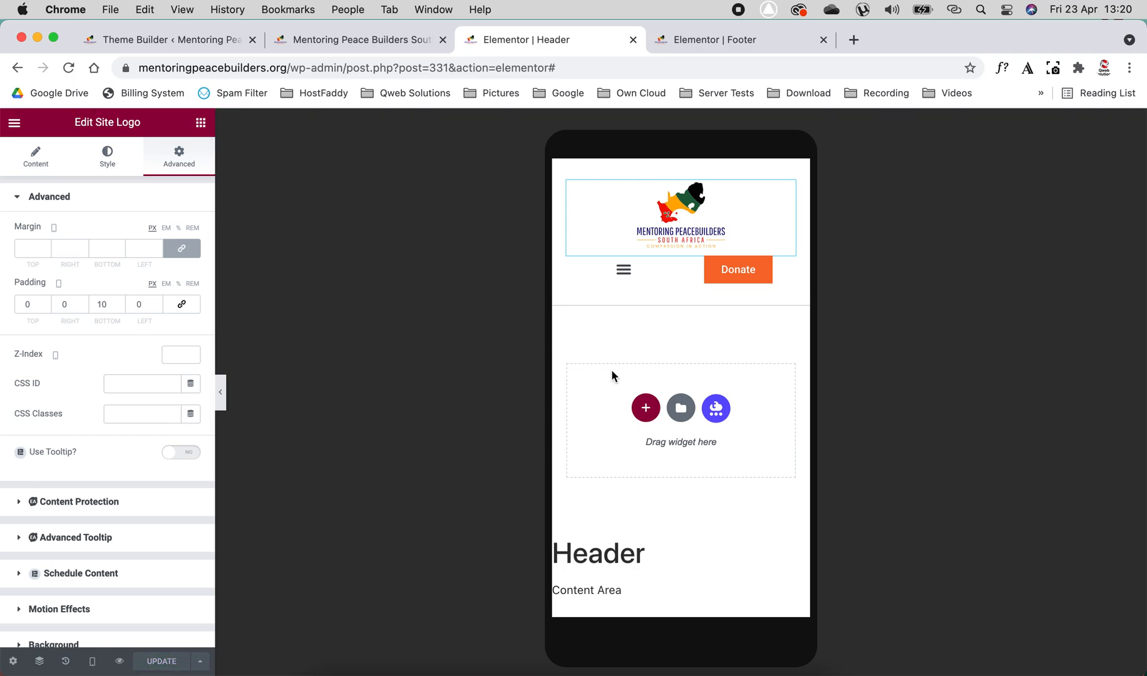
pyautogui.click(92, 661)
pyautogui.click(72, 567)
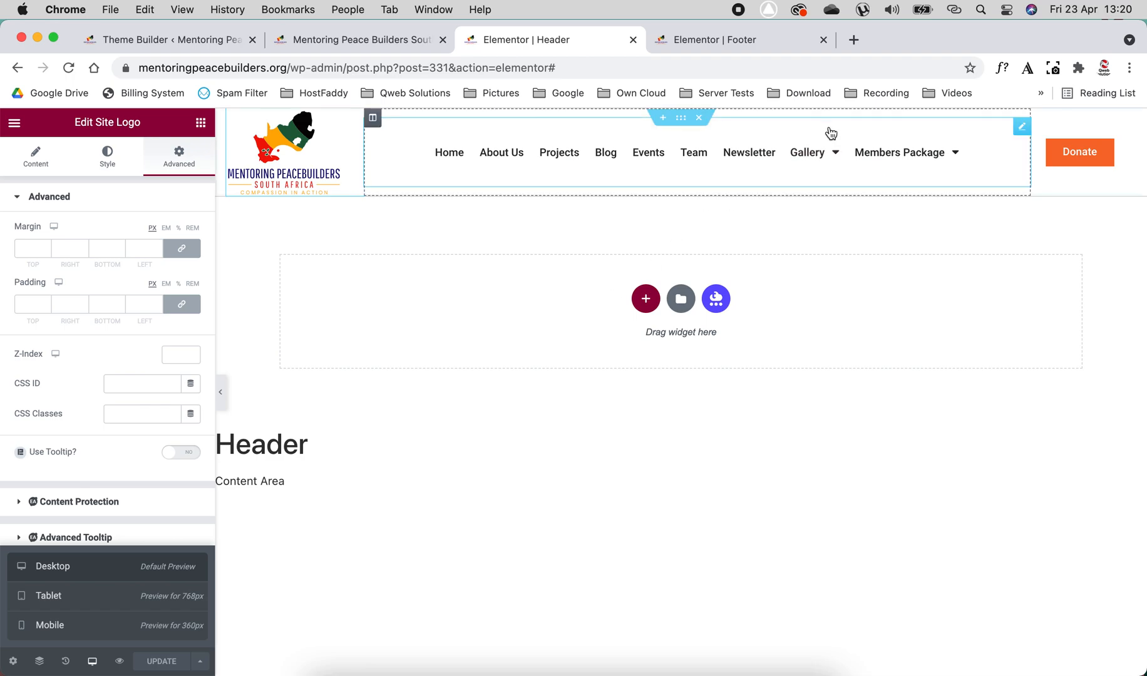
# - Switch to the Footer template and open the settings of the section holding the social icons
pyautogui.click(718, 50)
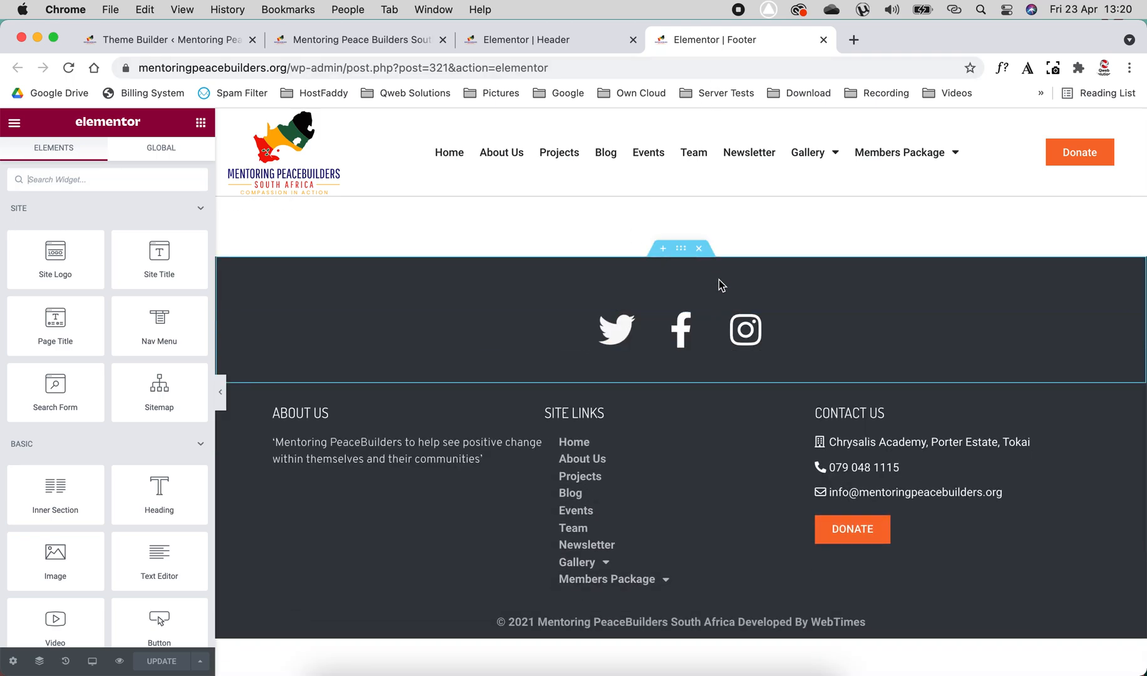
pyautogui.click(682, 250)
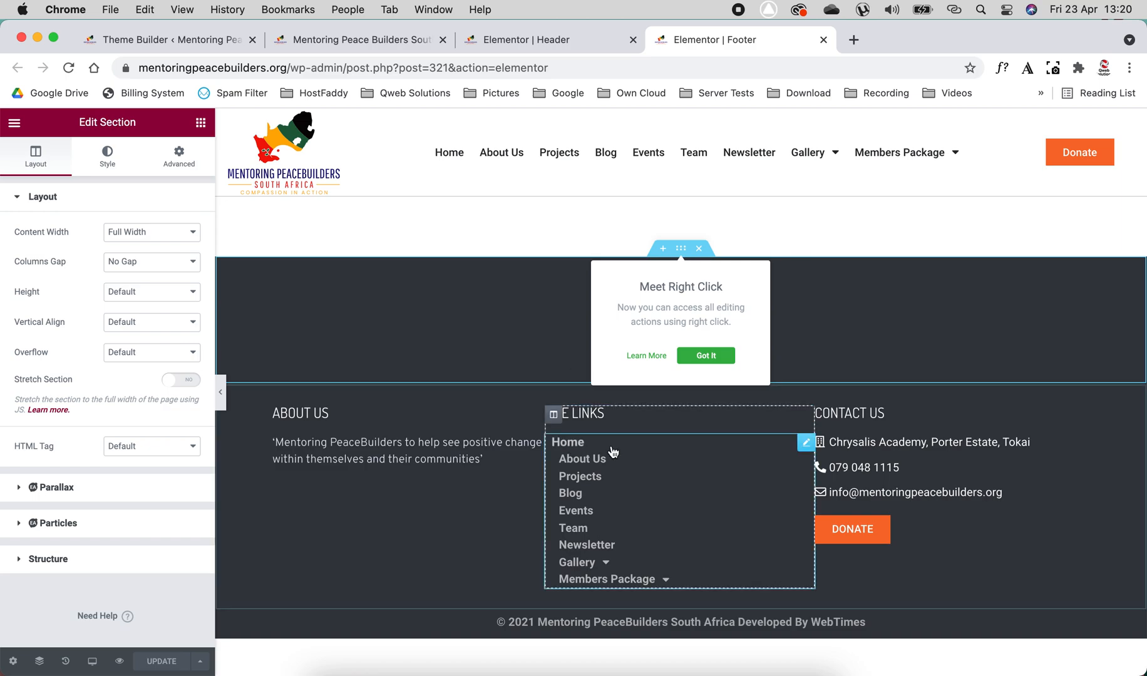
pyautogui.click(255, 626)
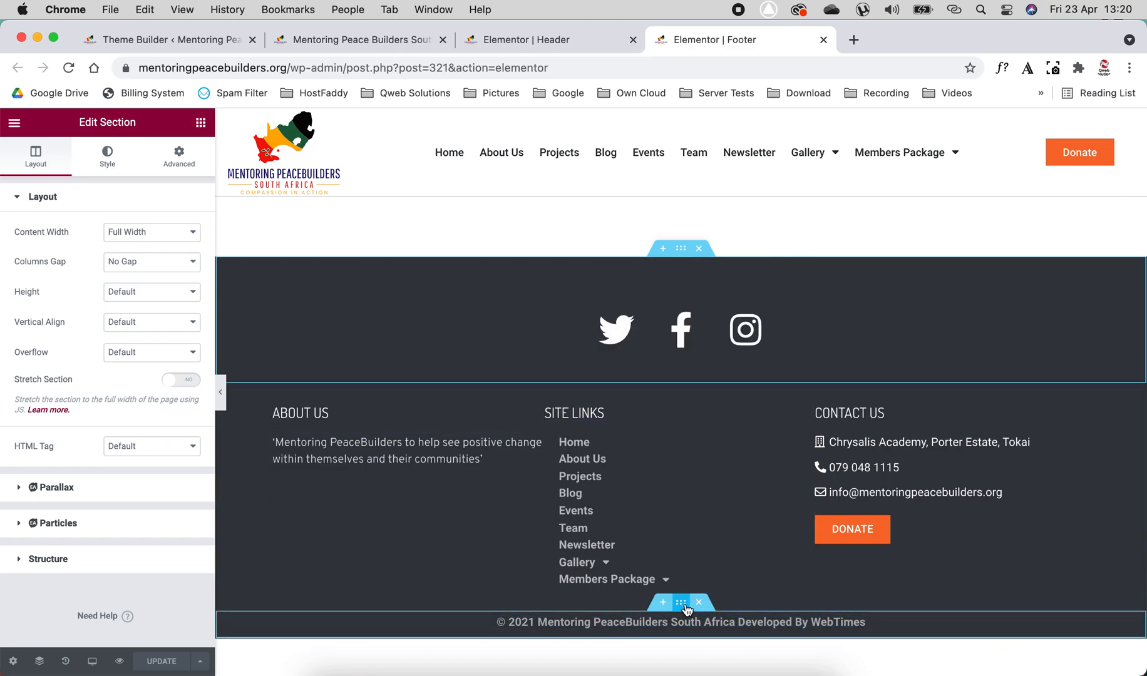
# - Look at the Twitter and Facebook item settings of the footer's social icons
pyautogui.click(680, 333)
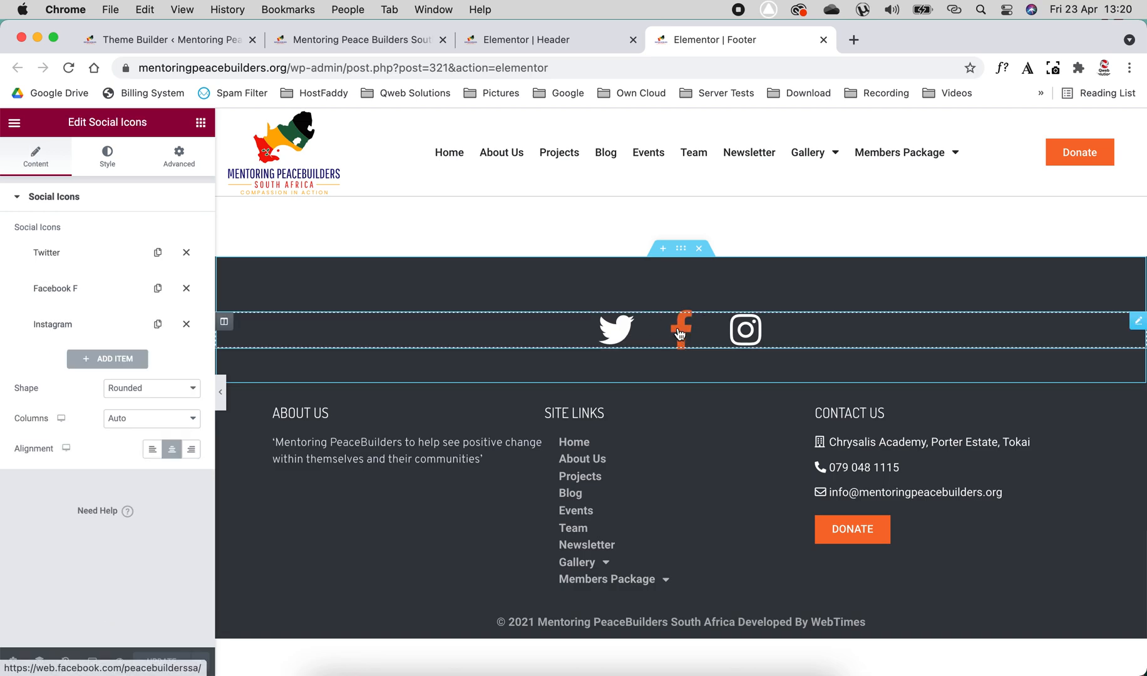
pyautogui.click(70, 263)
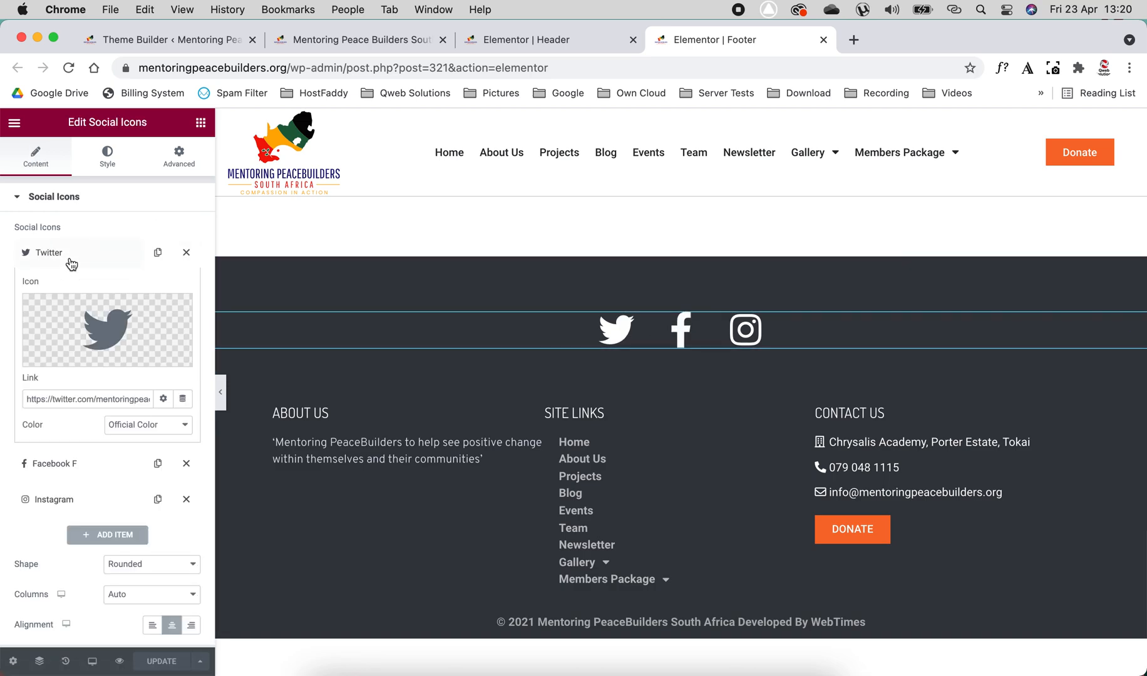
pyautogui.click(71, 262)
pyautogui.click(69, 288)
pyautogui.click(69, 288)
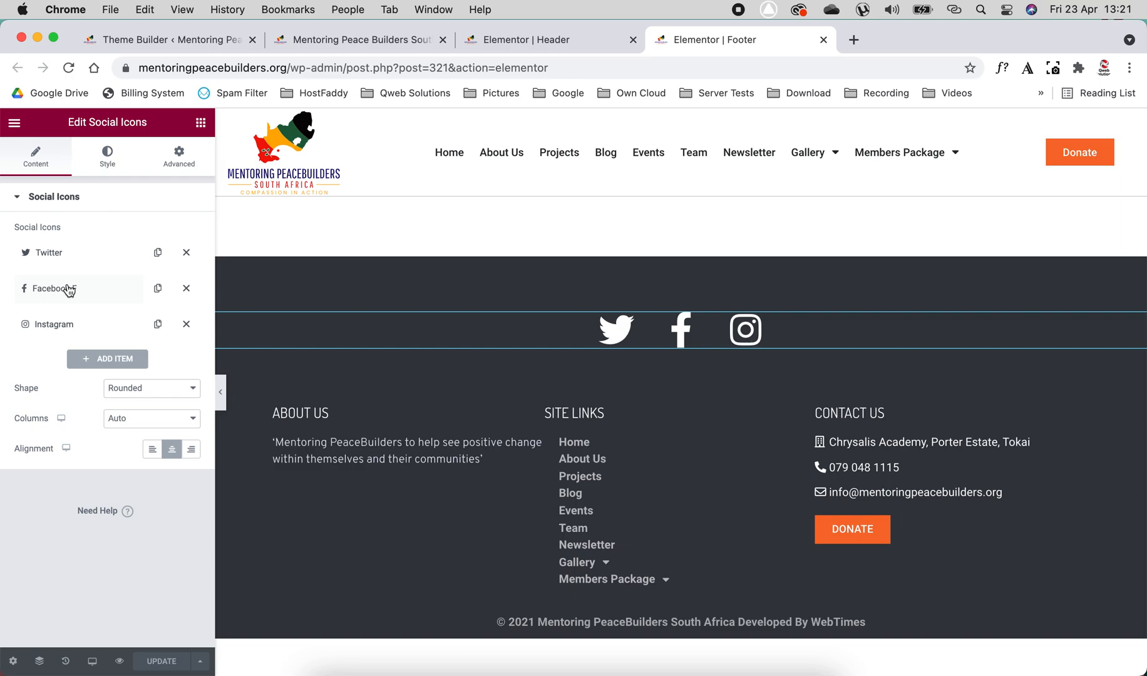
pyautogui.moveTo(65, 293)
pyautogui.mouseDown()
pyautogui.moveTo(66, 244)
pyautogui.moveTo(72, 301)
pyautogui.mouseUp()
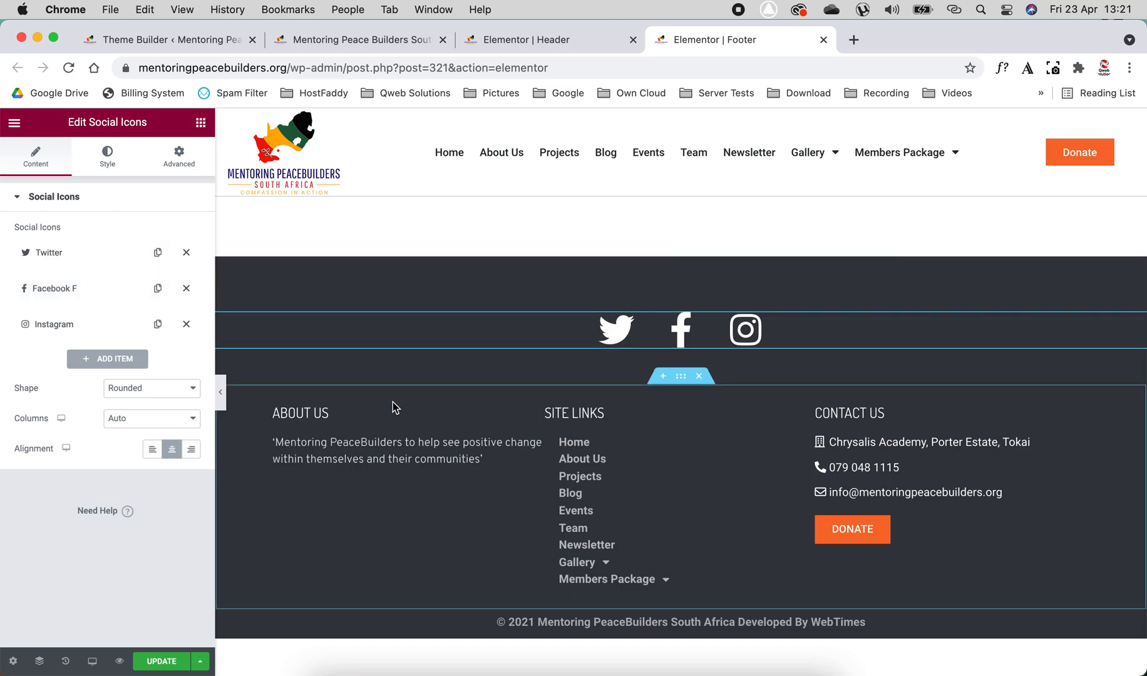
# - Set the HTML tag of the footer's ABOUT US, SITE LINKS and CONTACT US headings to H1
pyautogui.click(341, 451)
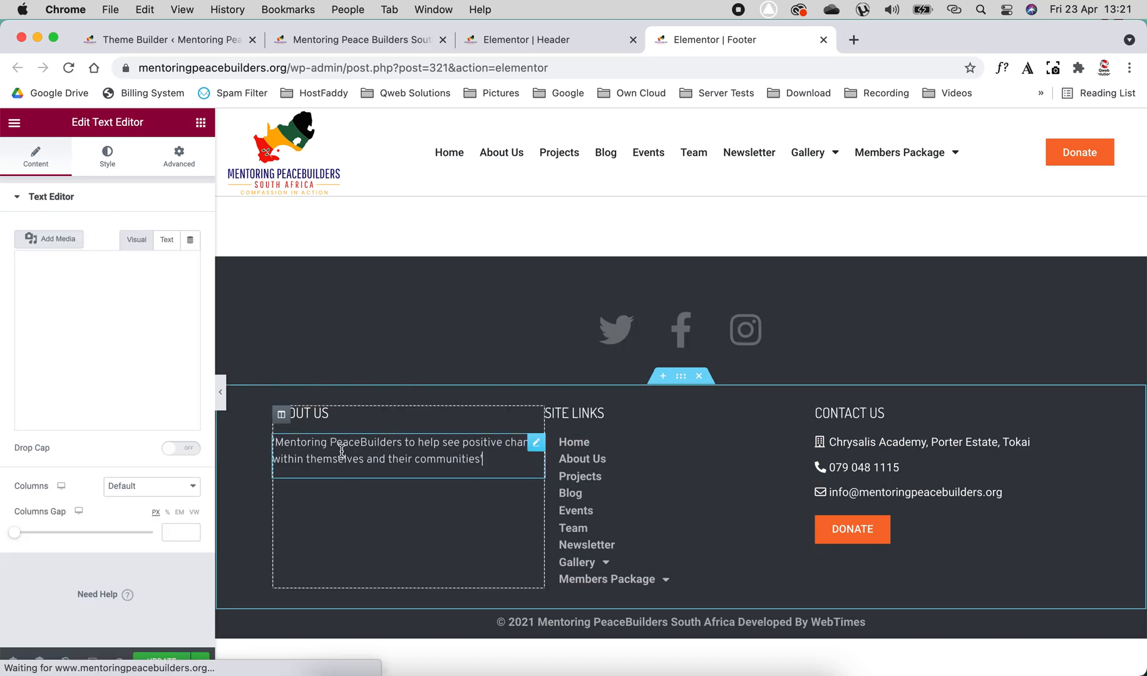
pyautogui.click(328, 413)
pyautogui.click(157, 403)
pyautogui.click(119, 388)
pyautogui.click(606, 415)
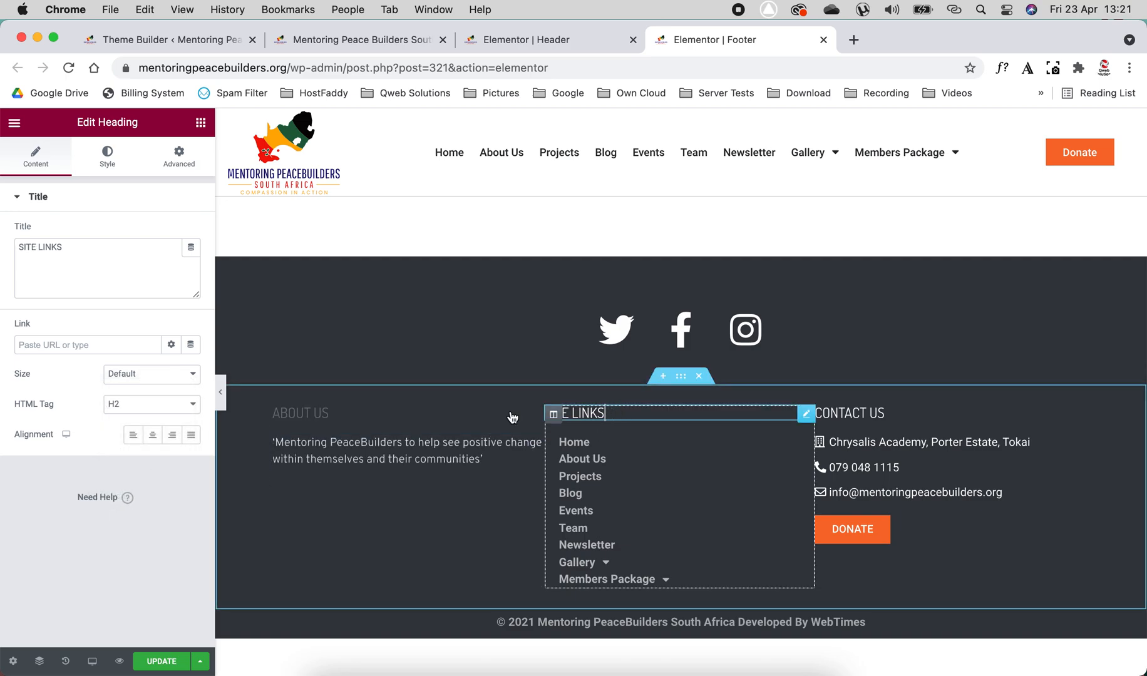
pyautogui.click(141, 404)
pyautogui.click(141, 403)
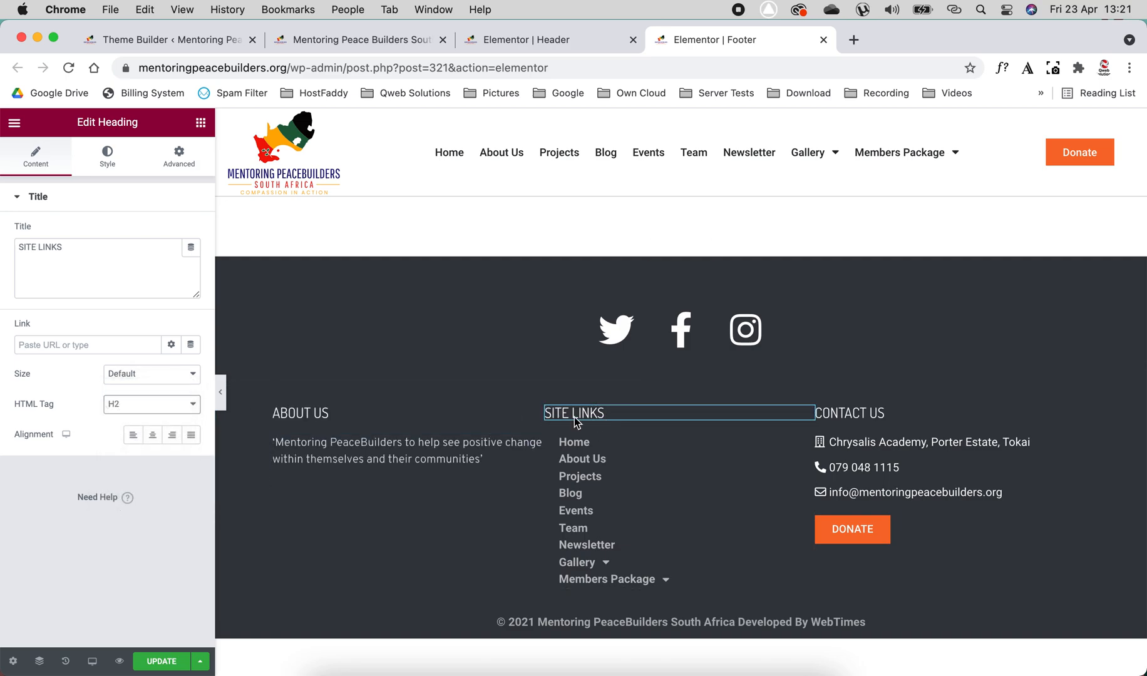
pyautogui.click(901, 413)
pyautogui.click(150, 405)
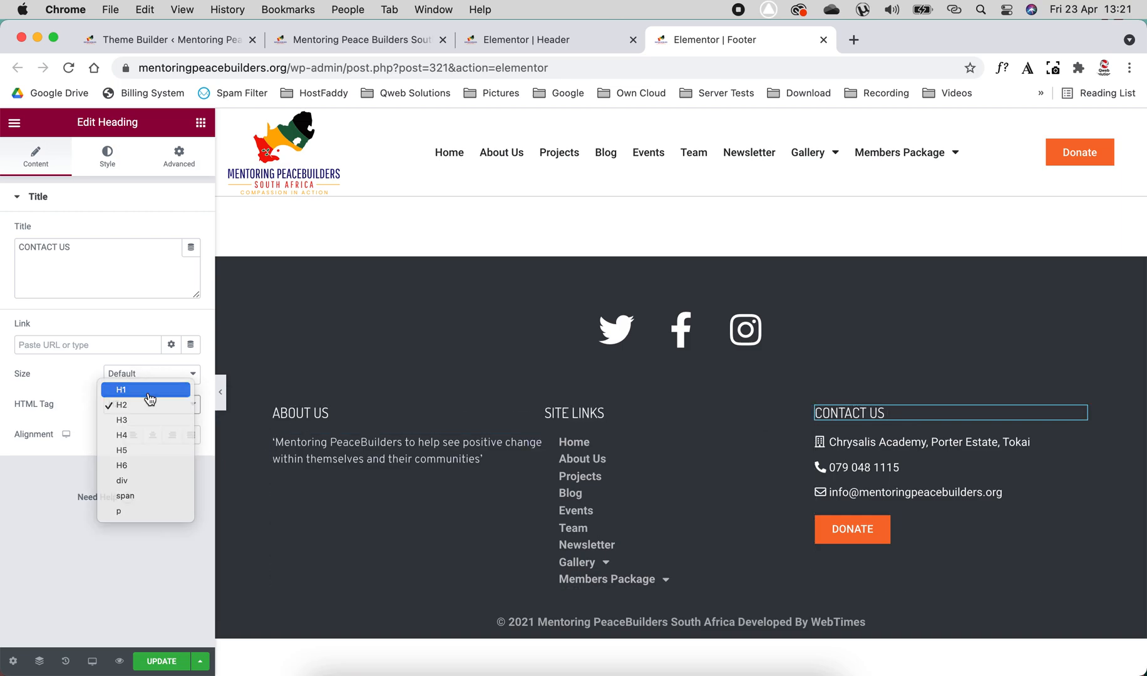
pyautogui.click(147, 390)
pyautogui.click(337, 414)
pyautogui.click(718, 416)
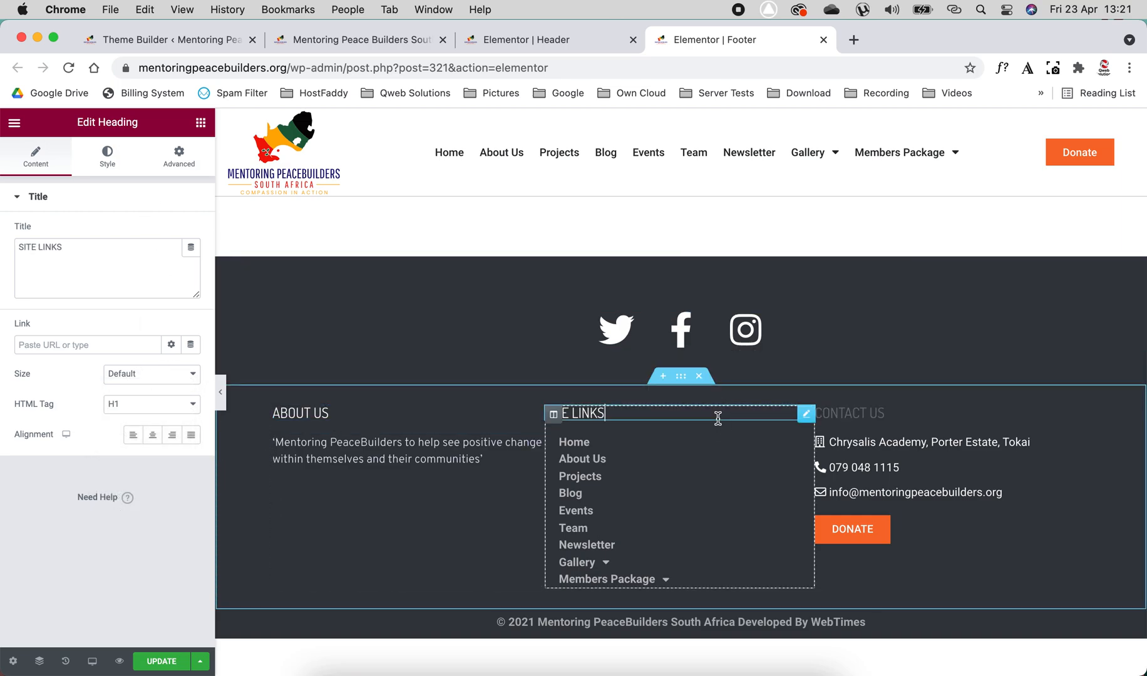
# - Set the pointer animation of the footer's site links menu to Shrink and try it on the menu entries
pyautogui.click(639, 492)
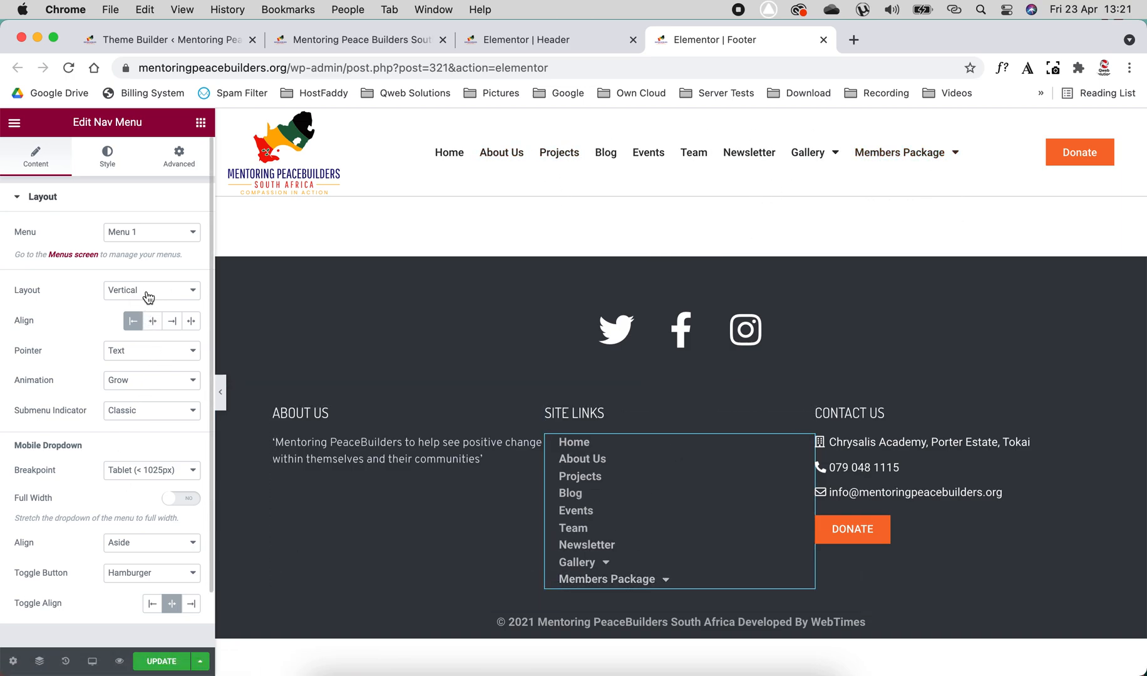
pyautogui.click(150, 380)
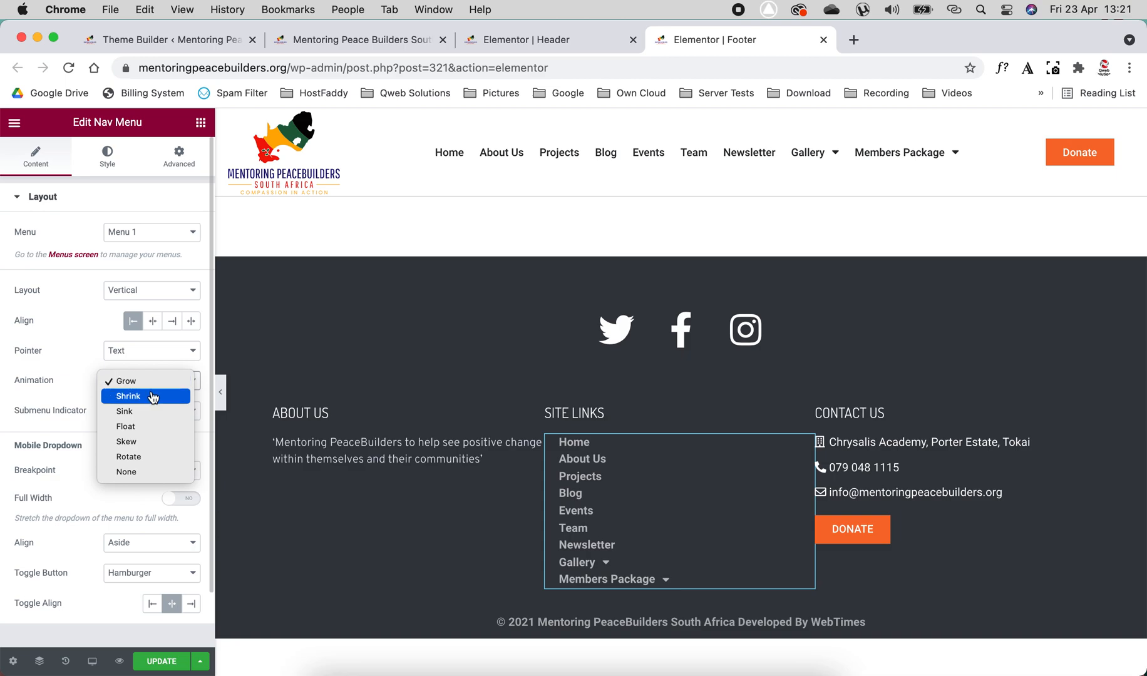
pyautogui.click(152, 396)
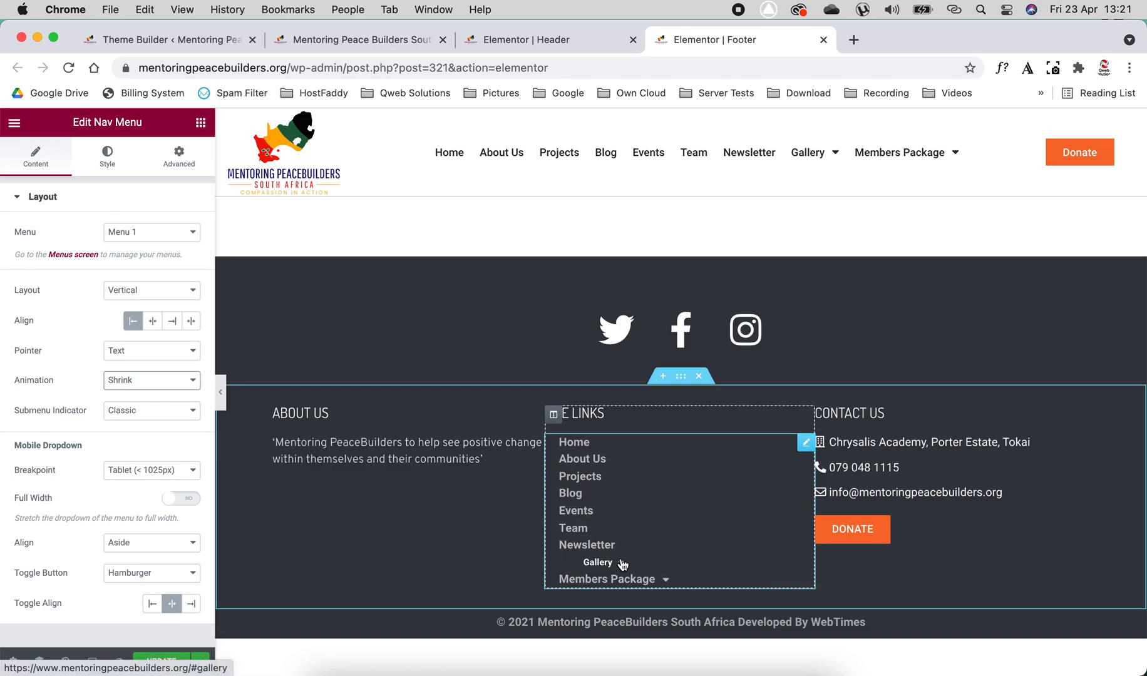
pyautogui.moveTo(622, 564)
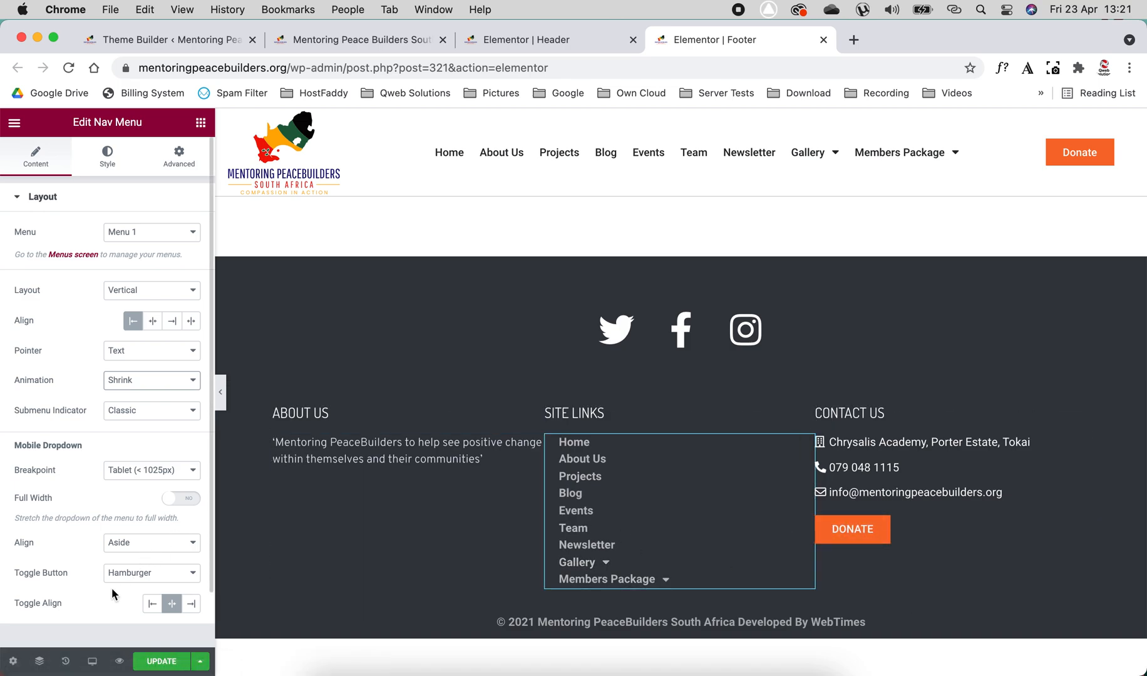
# - Switch to the Mobile preview and center the ABOUT US heading and its text paragraph
pyautogui.click(91, 663)
pyautogui.click(63, 635)
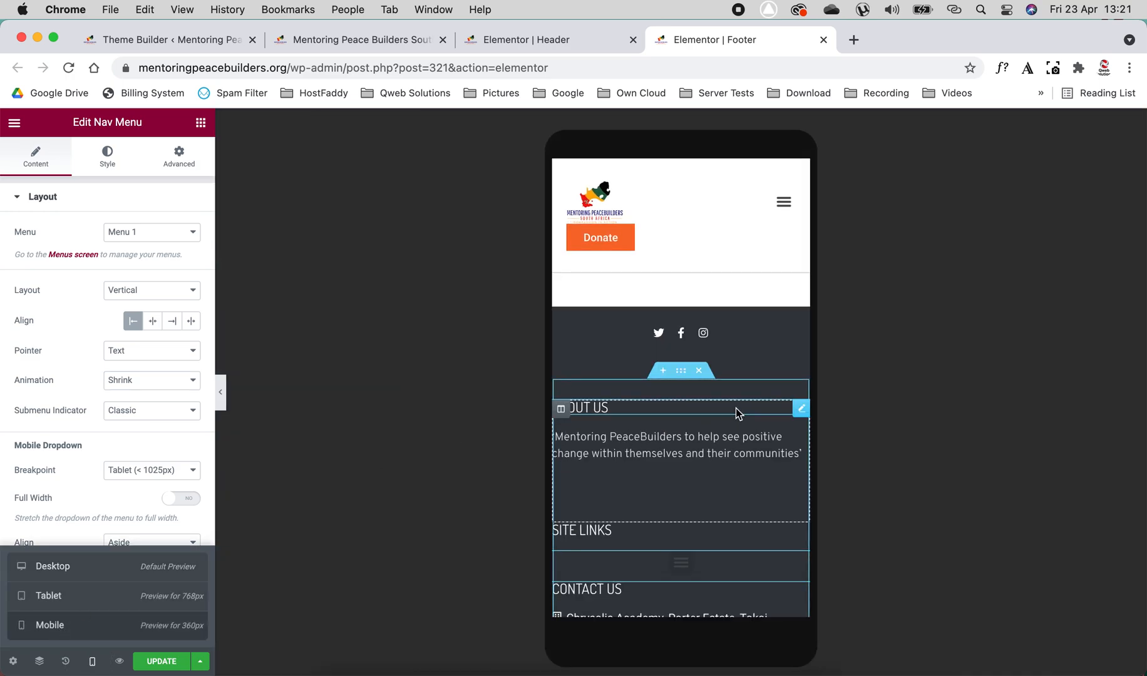
pyautogui.click(801, 409)
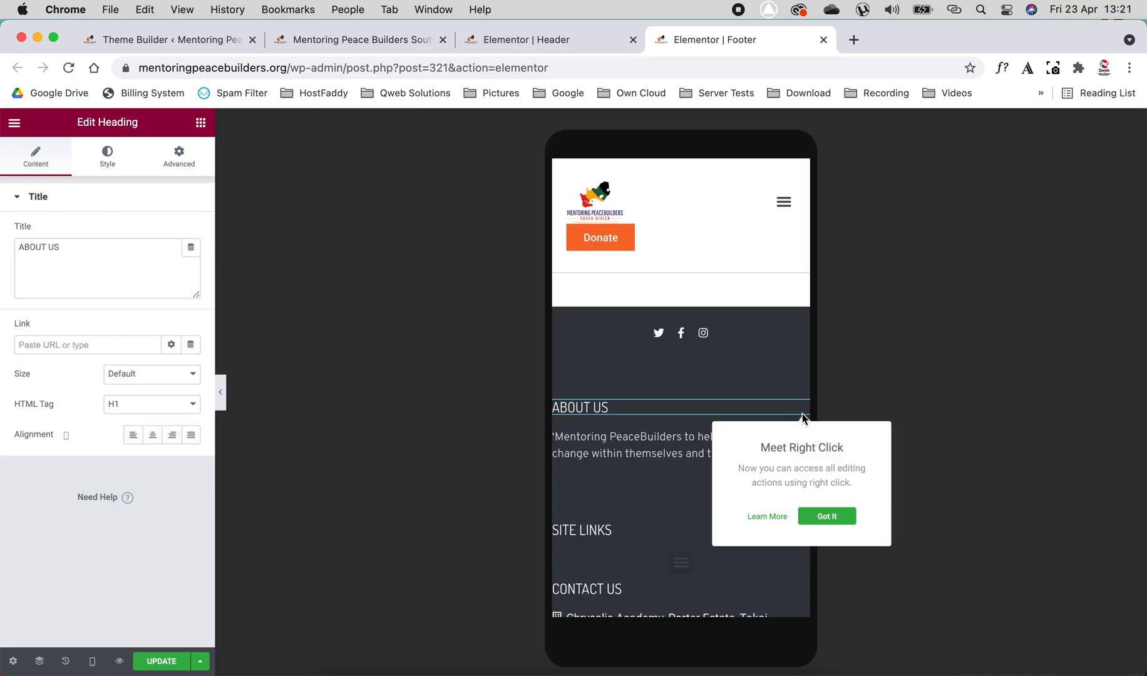
pyautogui.click(151, 436)
pyautogui.click(722, 445)
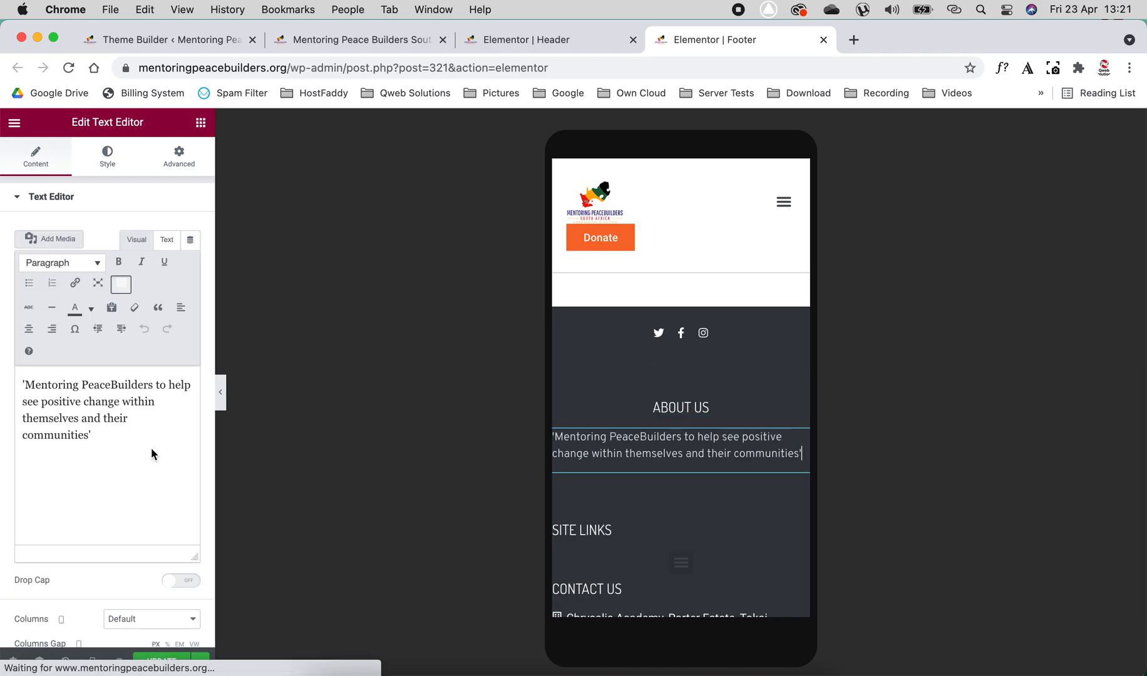
pyautogui.click(106, 156)
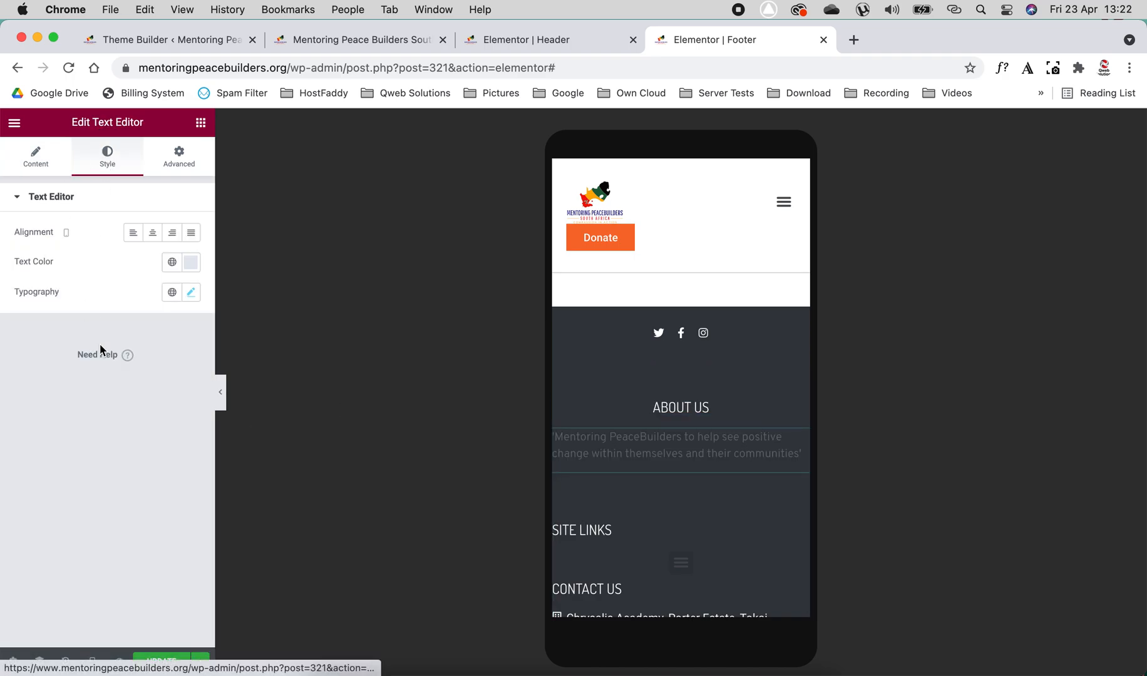
pyautogui.click(153, 235)
# - Set the site links menu's mobile dropdown breakpoint to None and align its entries to the center
pyautogui.scroll(-5, 742, 454)
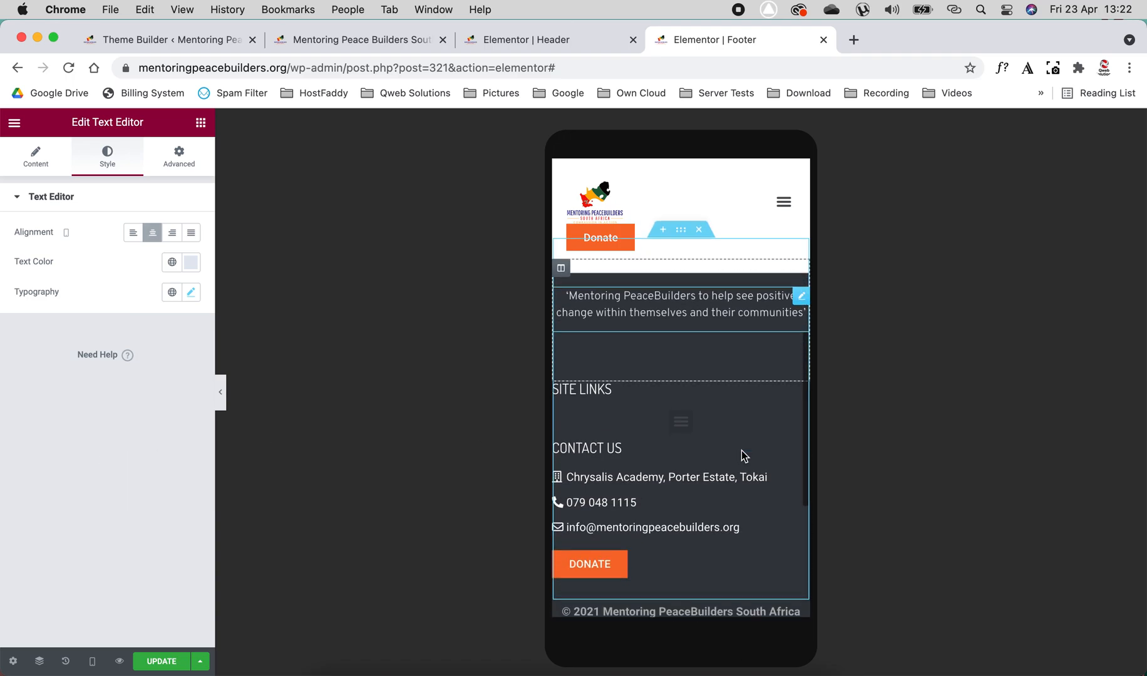
pyautogui.click(682, 417)
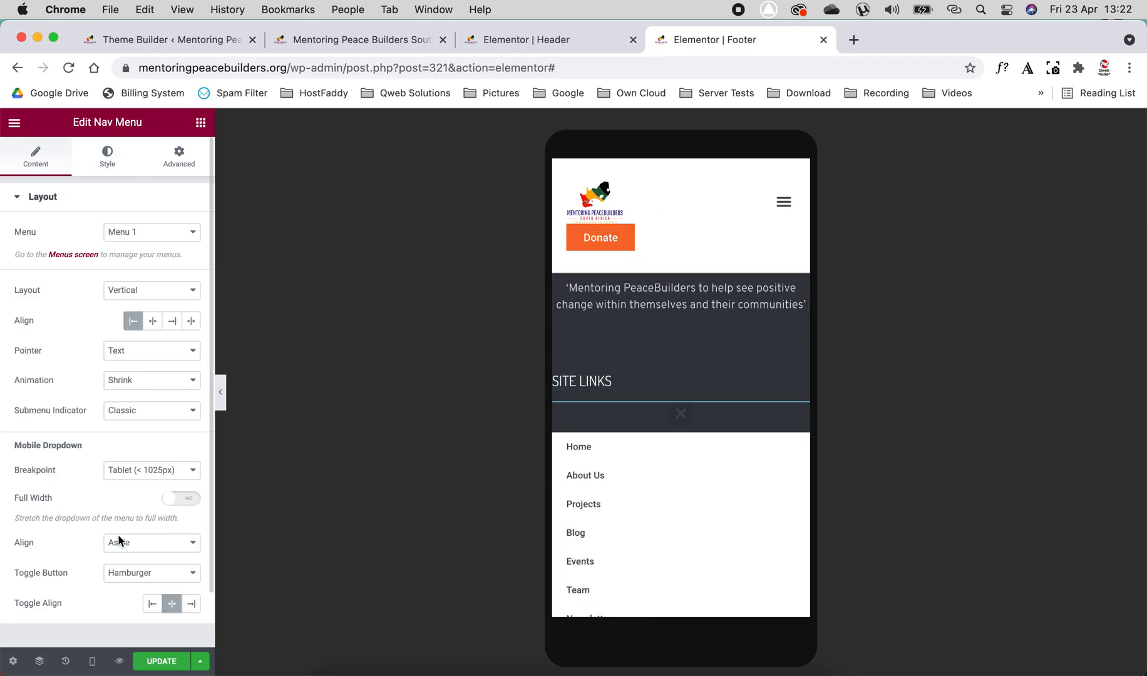
pyautogui.click(142, 473)
pyautogui.click(138, 489)
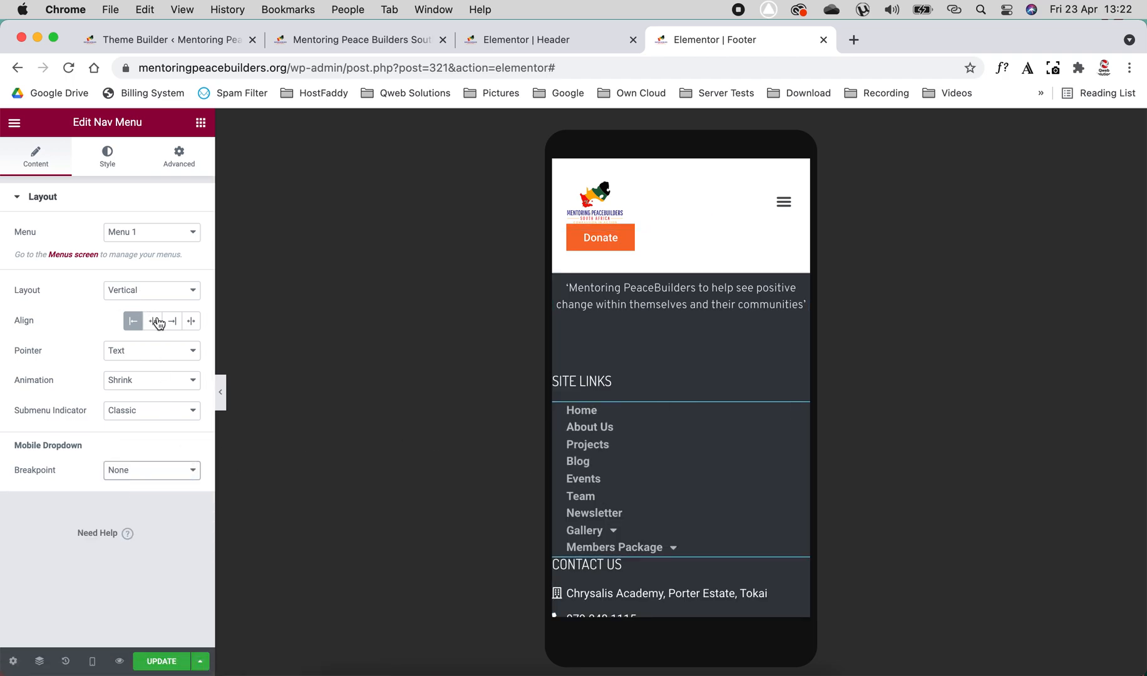
pyautogui.click(154, 323)
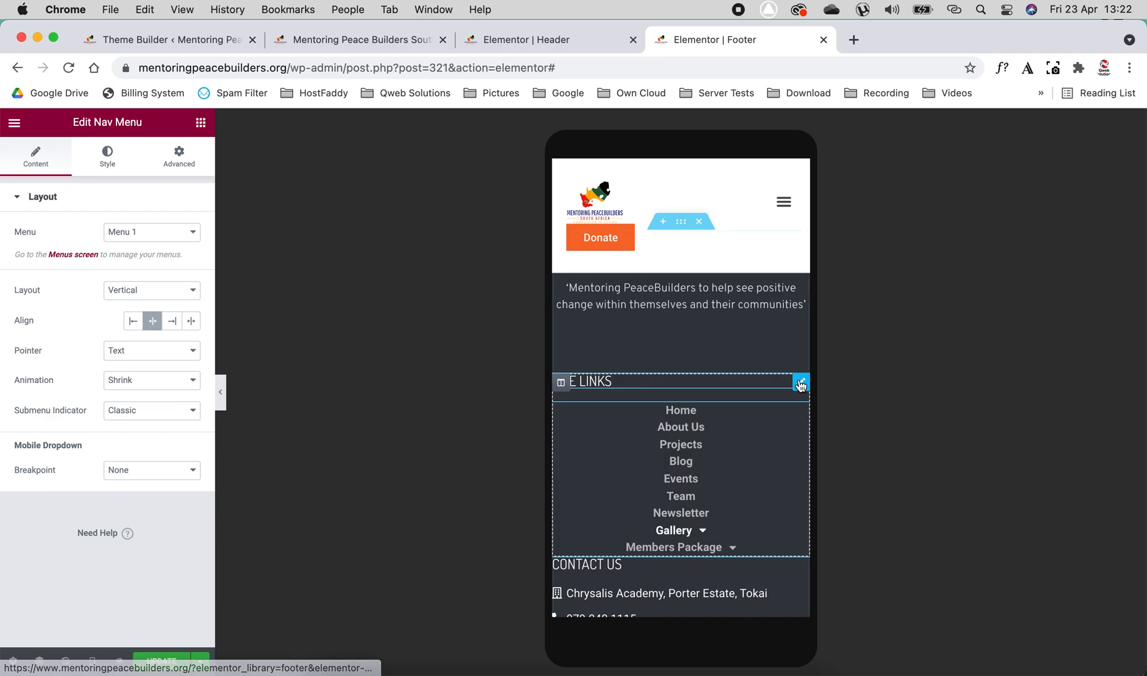
# - Center the SITE LINKS and CONTACT US headings for mobile
pyautogui.click(802, 379)
pyautogui.click(153, 441)
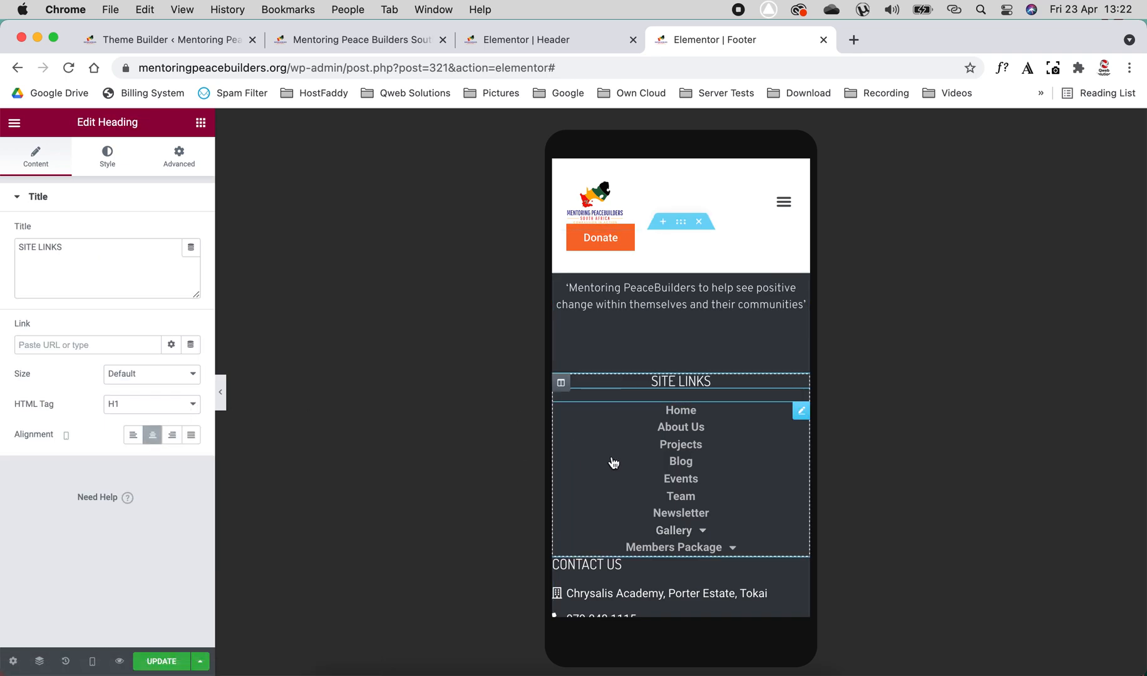
pyautogui.scroll(-5, 688, 438)
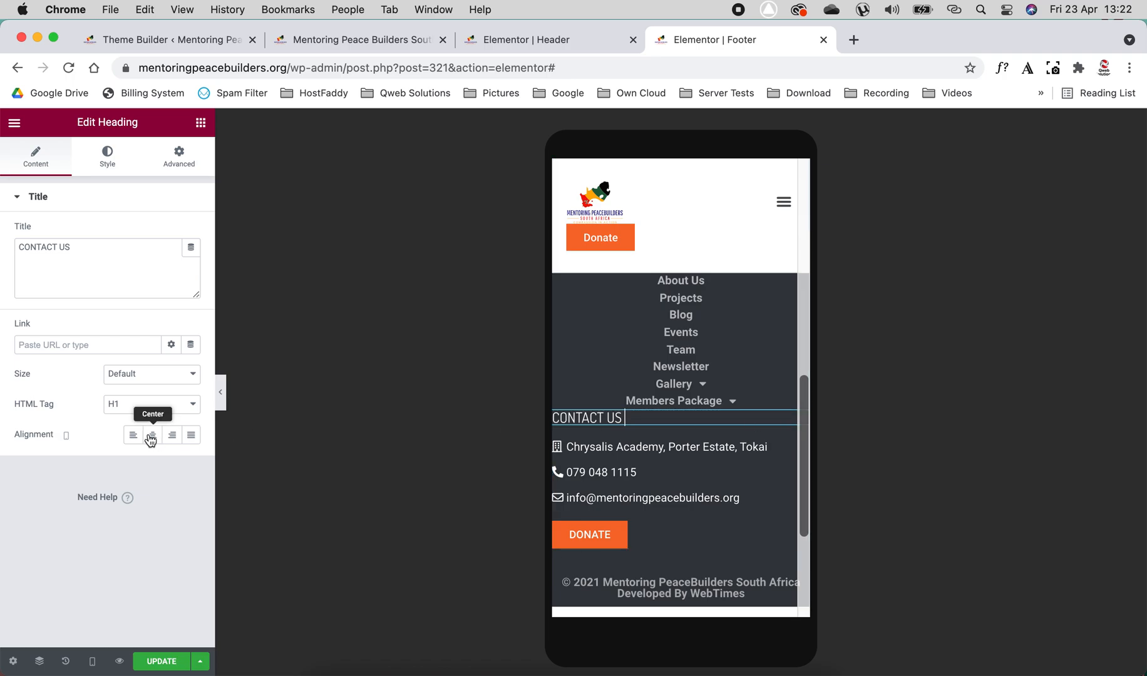
# - Center the contact details icon list and set the footer's DONATE button to justified alignment for mobile
pyautogui.click(604, 443)
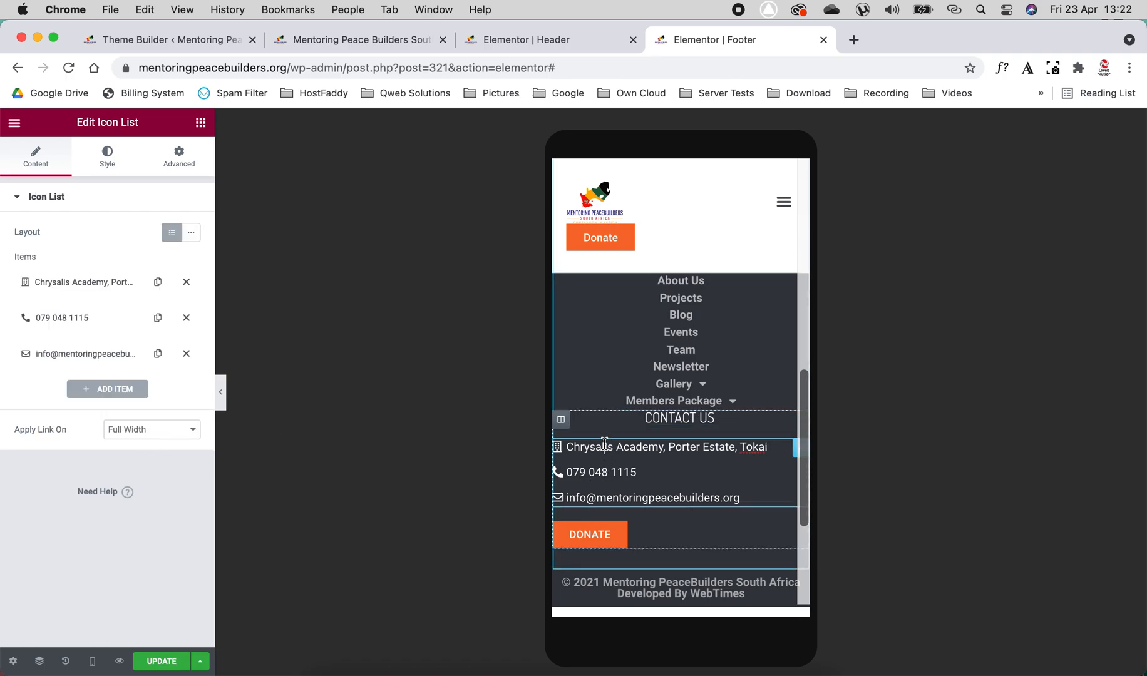
pyautogui.click(107, 156)
pyautogui.click(173, 276)
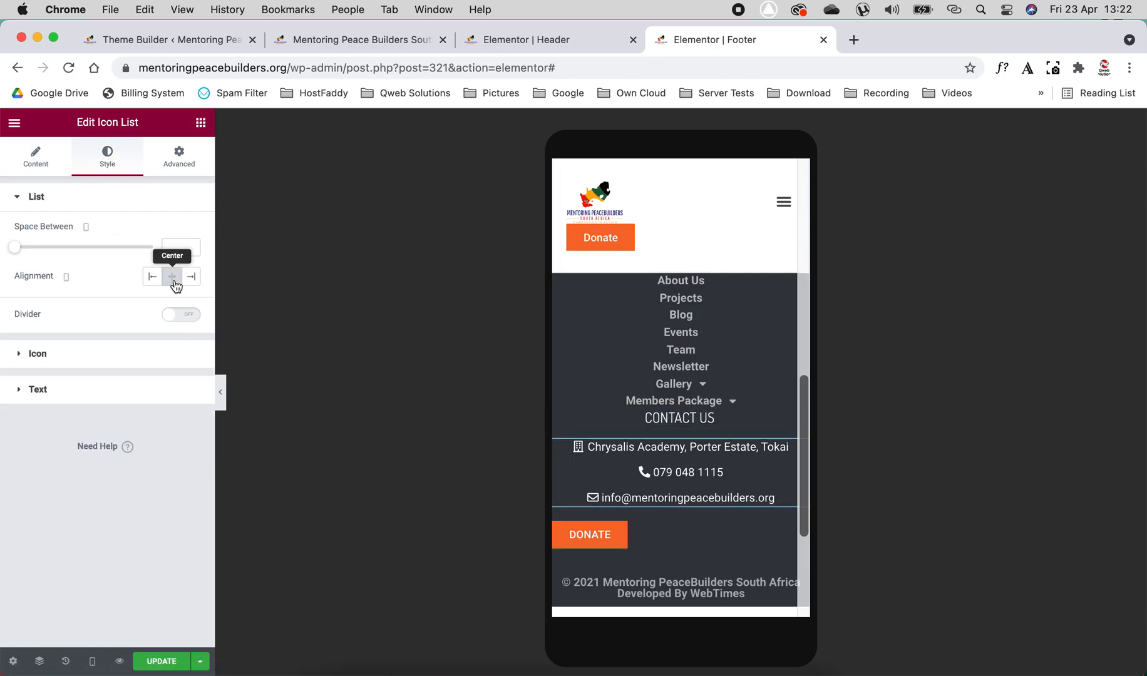
pyautogui.click(795, 533)
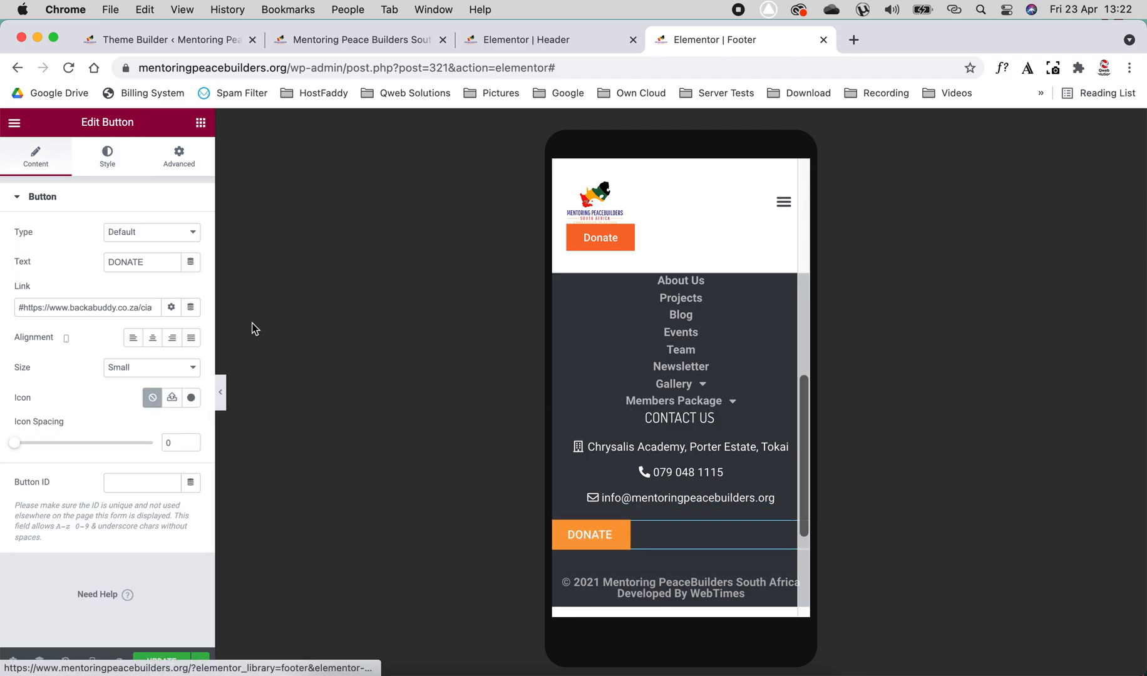
pyautogui.click(191, 339)
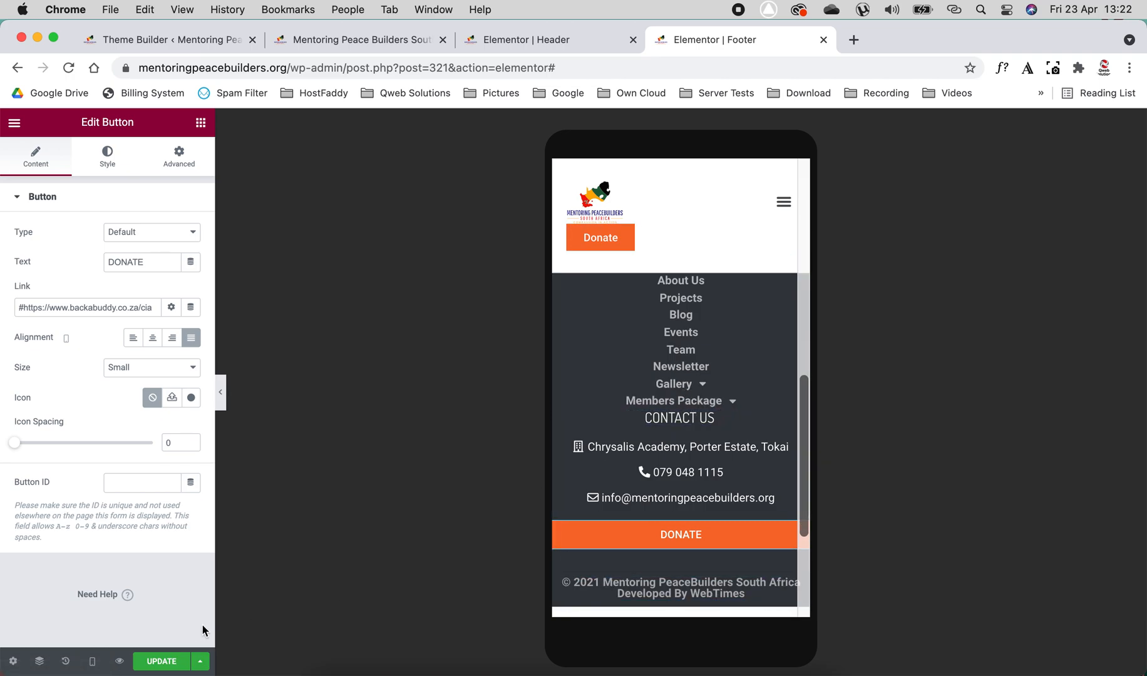
# - Return to the Desktop preview and align the site links menu to the left
pyautogui.click(98, 662)
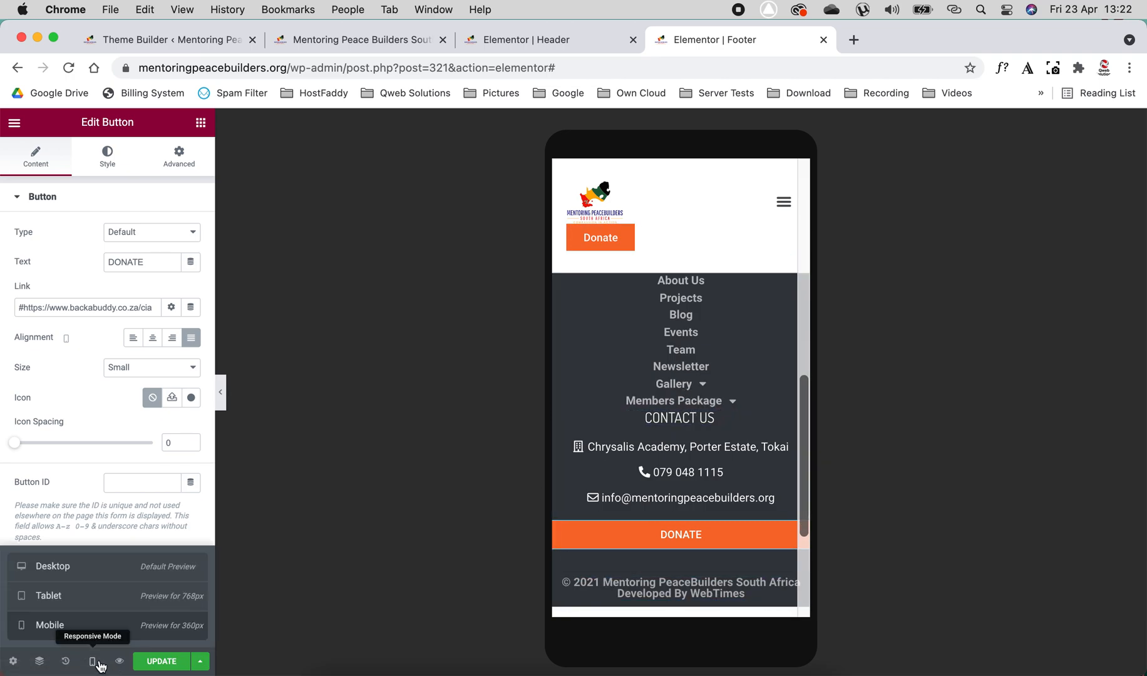
pyautogui.click(77, 573)
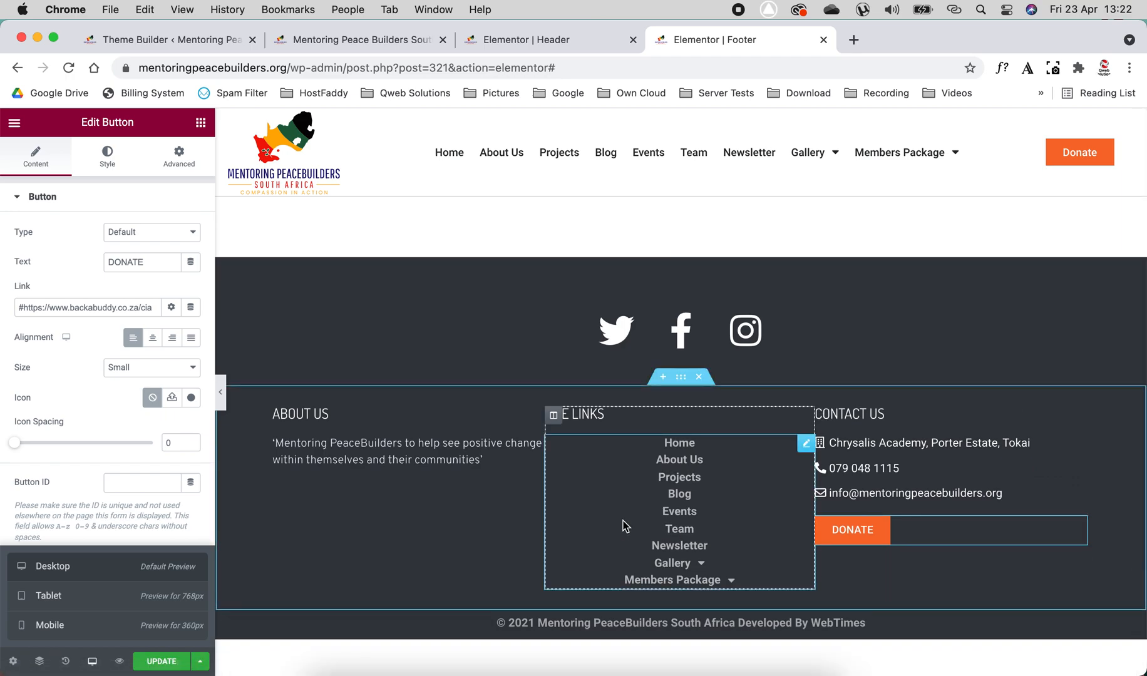
pyautogui.click(805, 443)
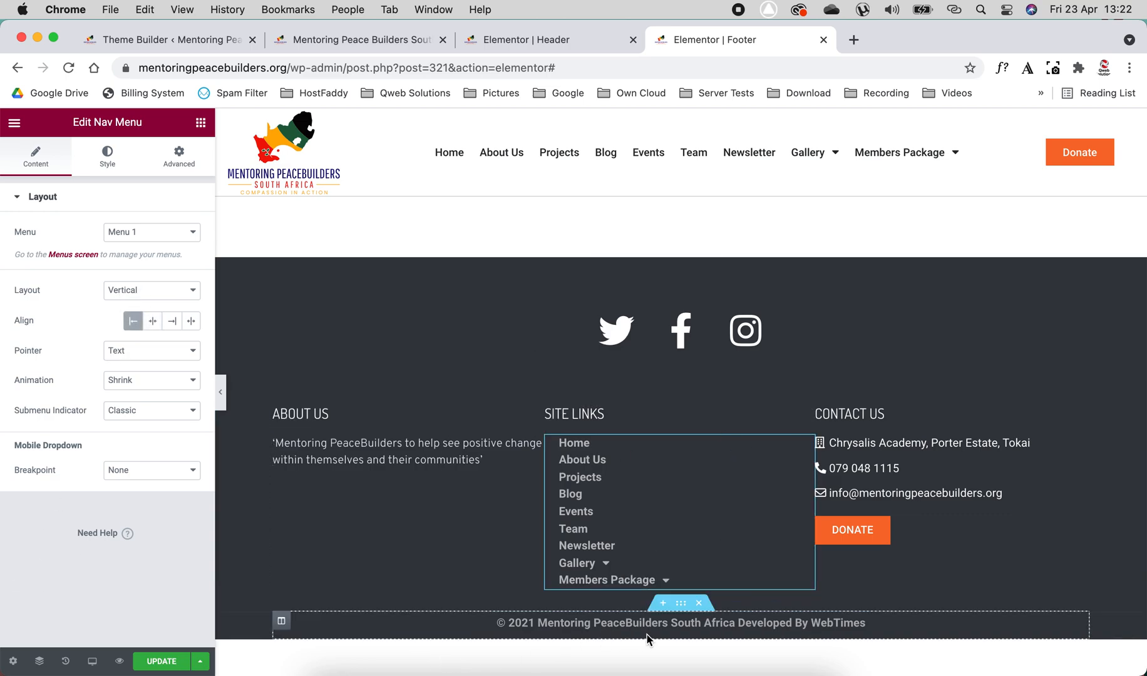
# - Open the copyright heading's settings in the lowest footer section and update the footer template
pyautogui.click(685, 606)
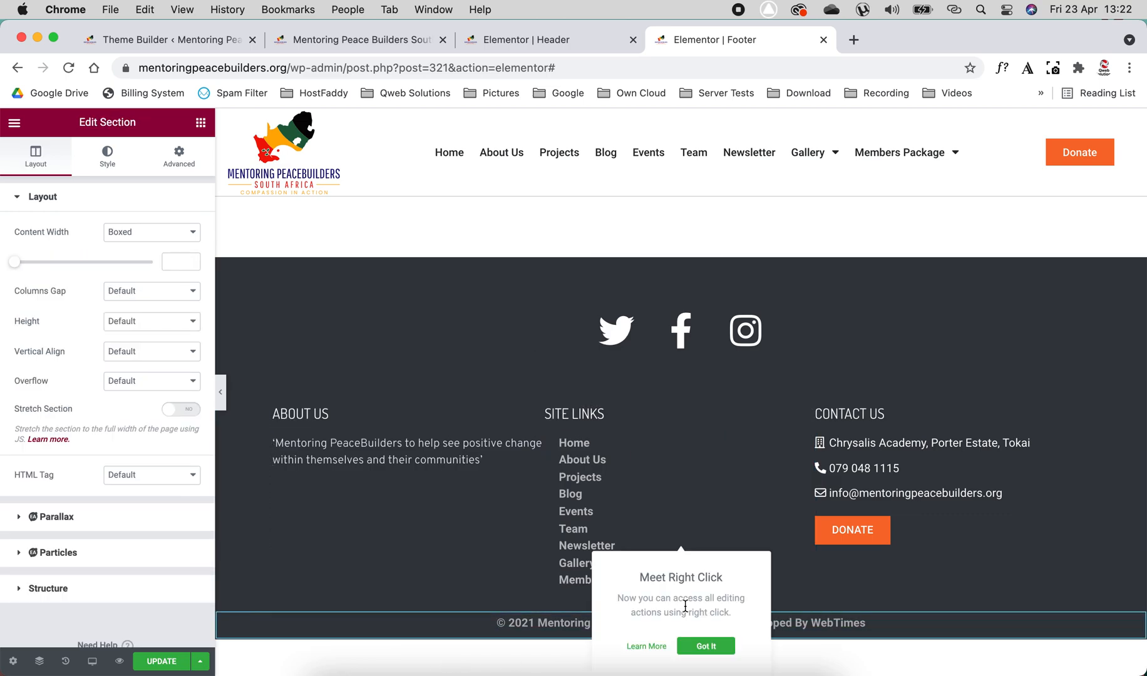
pyautogui.click(483, 622)
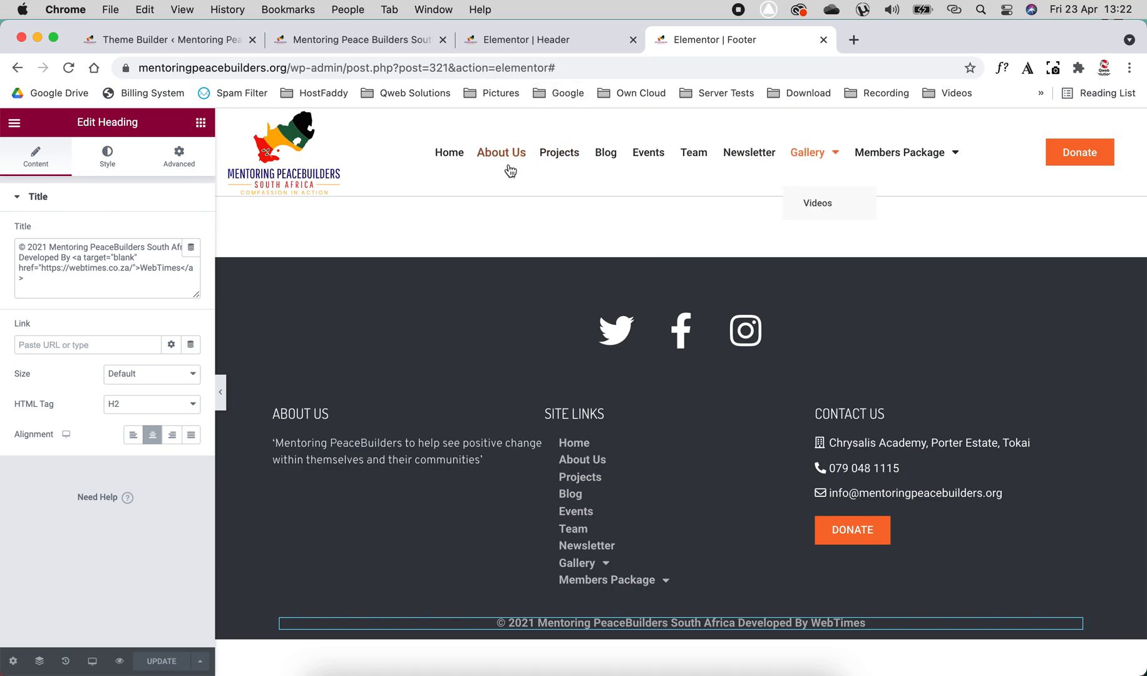
# - Close the Header and Footer editor tabs and return to the Theme Builder template list
pyautogui.click(633, 40)
pyautogui.click(633, 39)
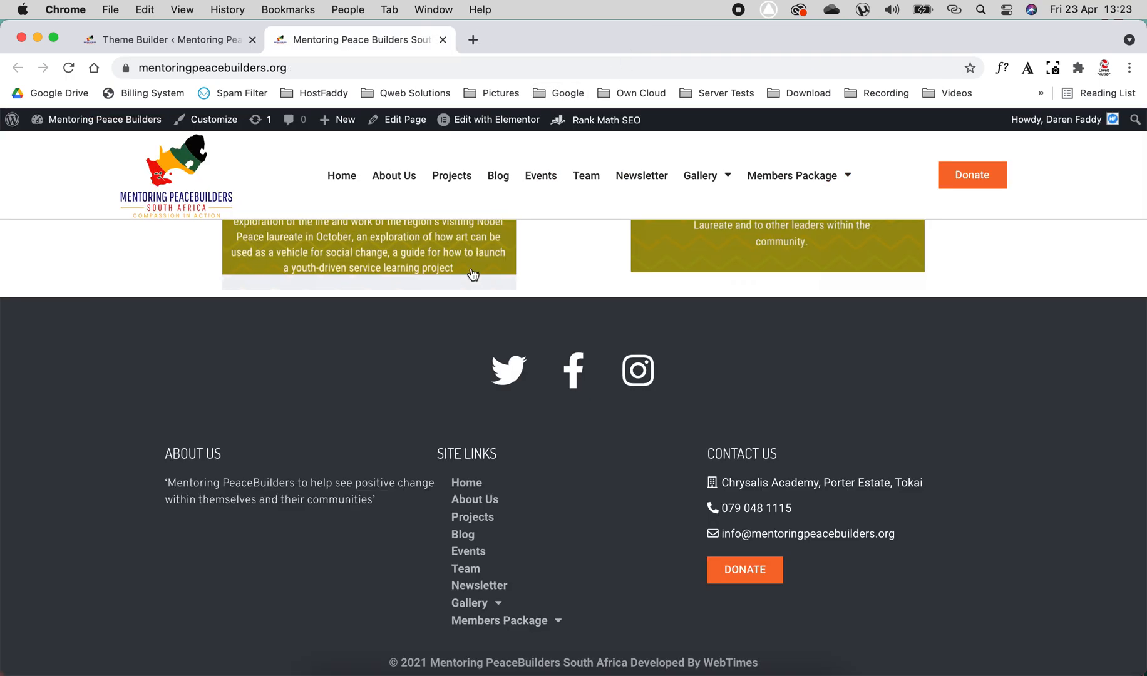
pyautogui.scroll(20, 437, 324)
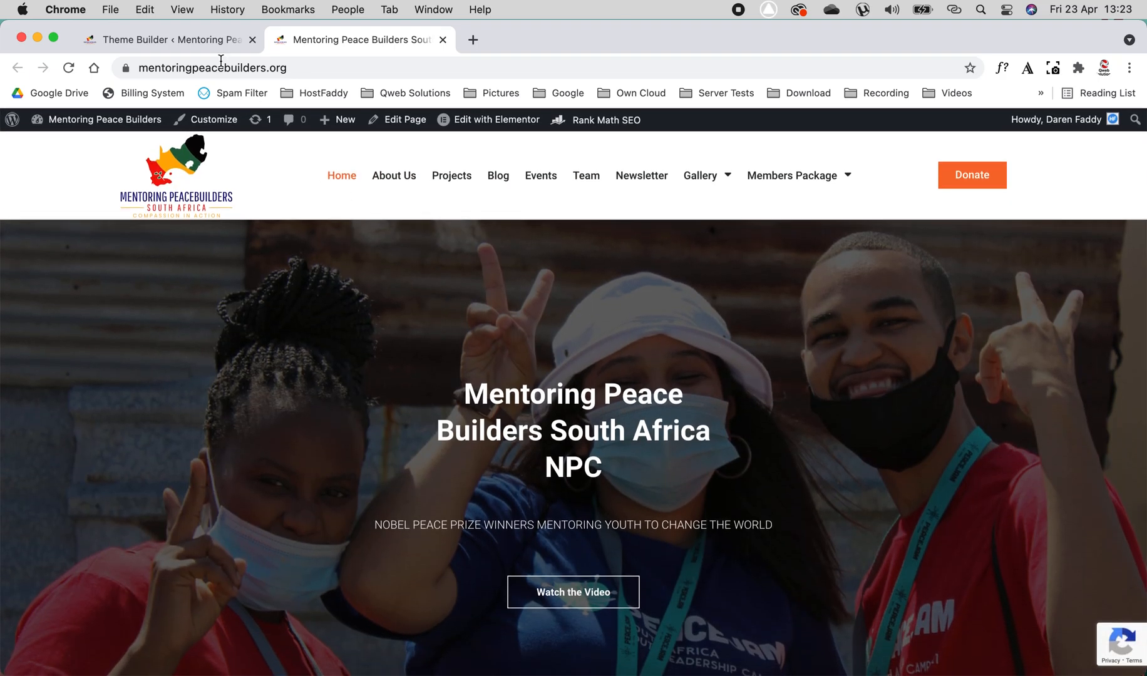
pyautogui.click(187, 43)
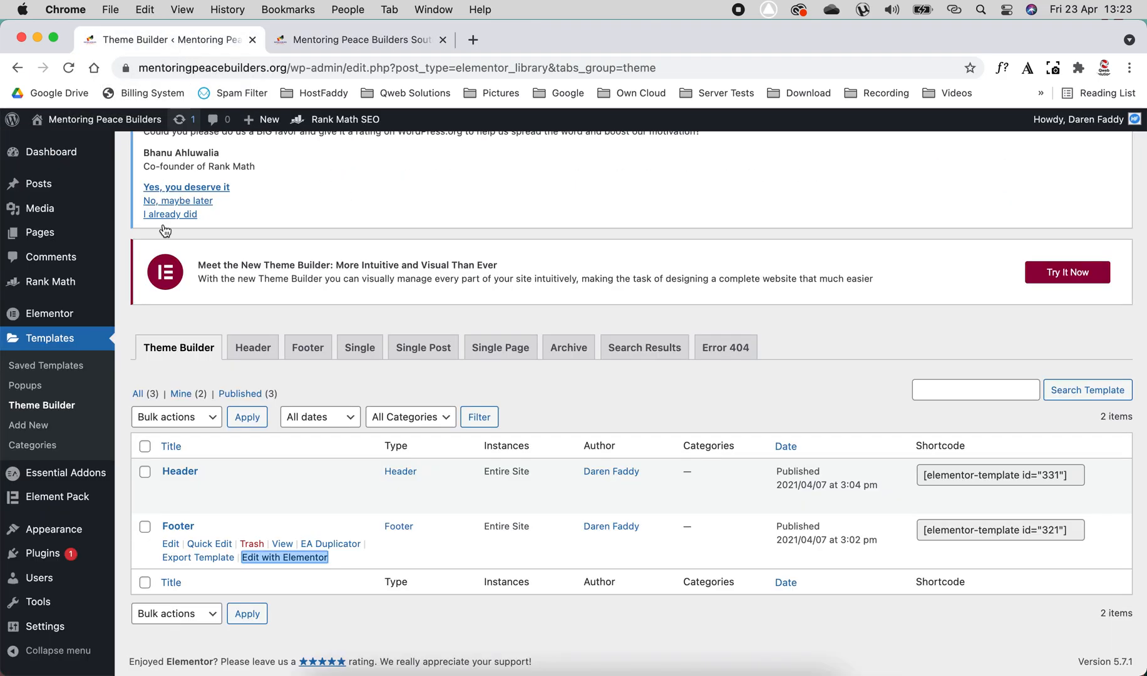
# - Open the site's navigation Menus page and compare Menu 1's items with the header menu on the live homepage
pyautogui.moveTo(76, 609)
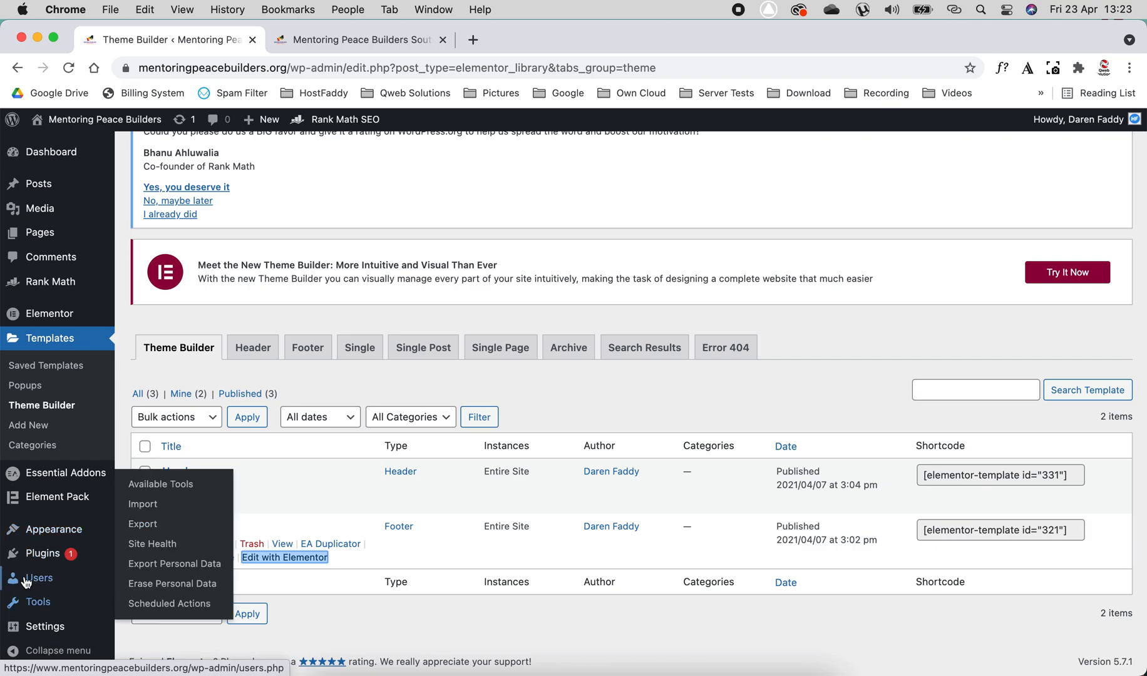
pyautogui.moveTo(51, 538)
pyautogui.click(137, 572)
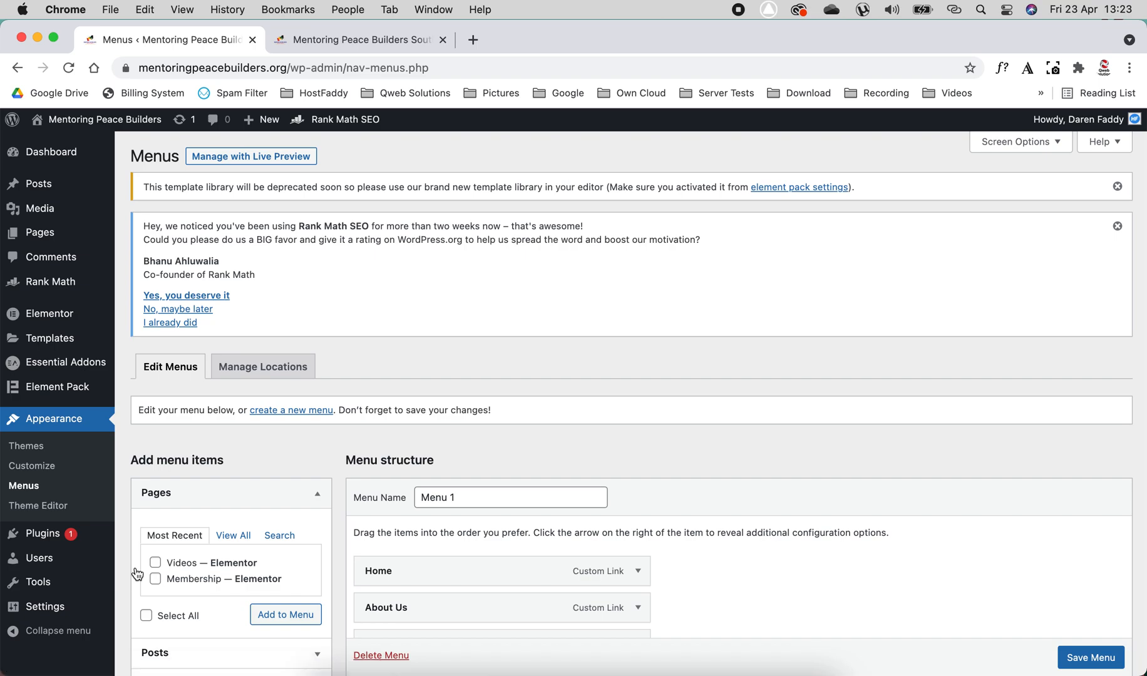
pyautogui.scroll(-5, 553, 420)
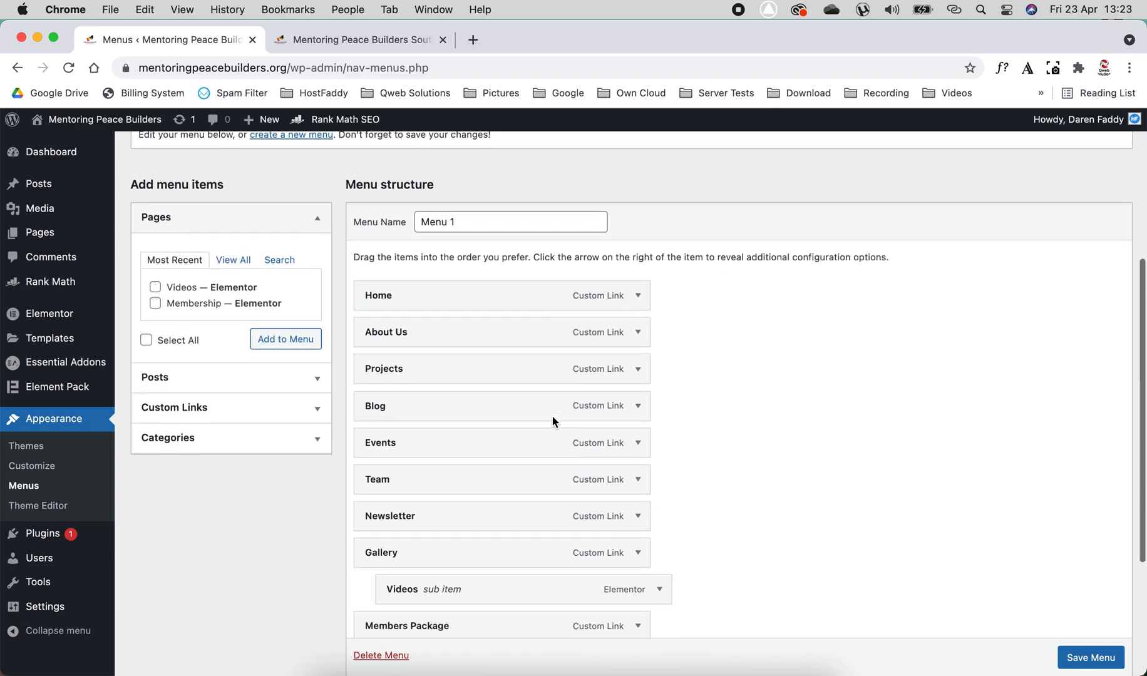
pyautogui.moveTo(481, 218); pyautogui.dragTo(425, 216)
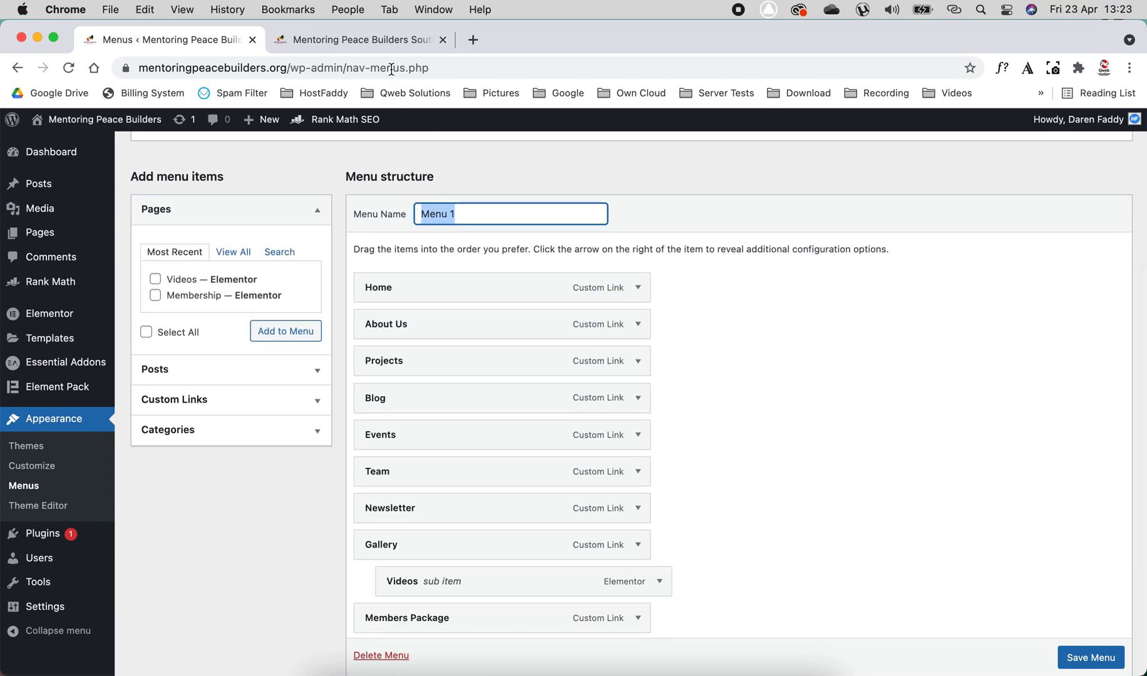
pyautogui.click(388, 39)
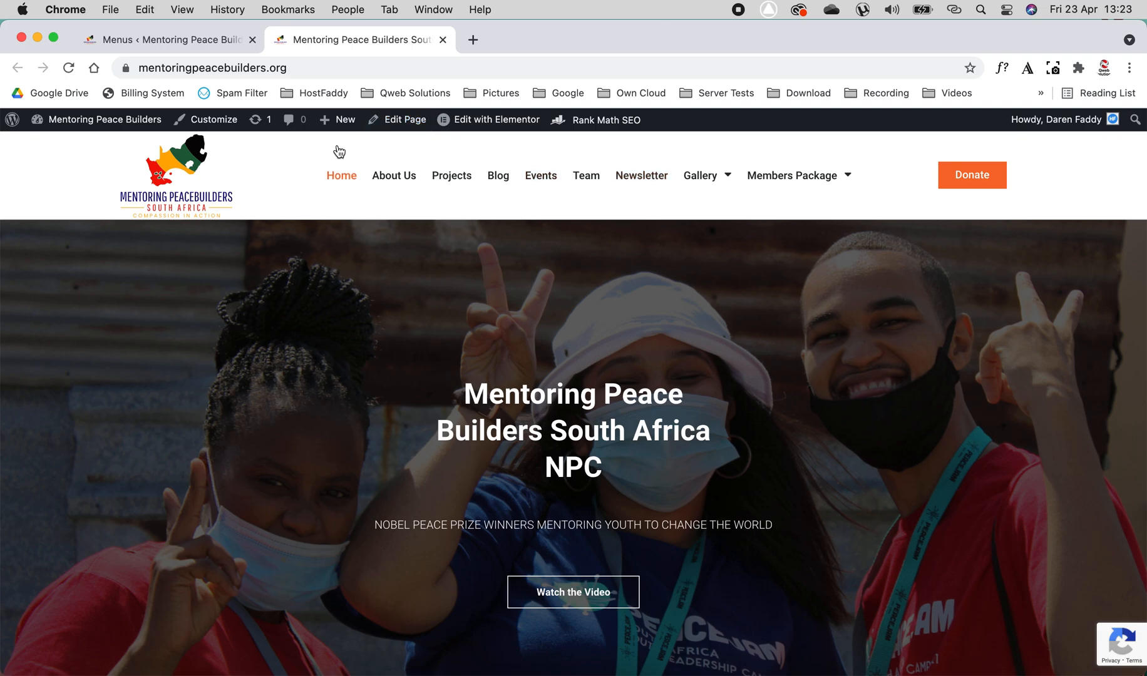
pyautogui.click(195, 39)
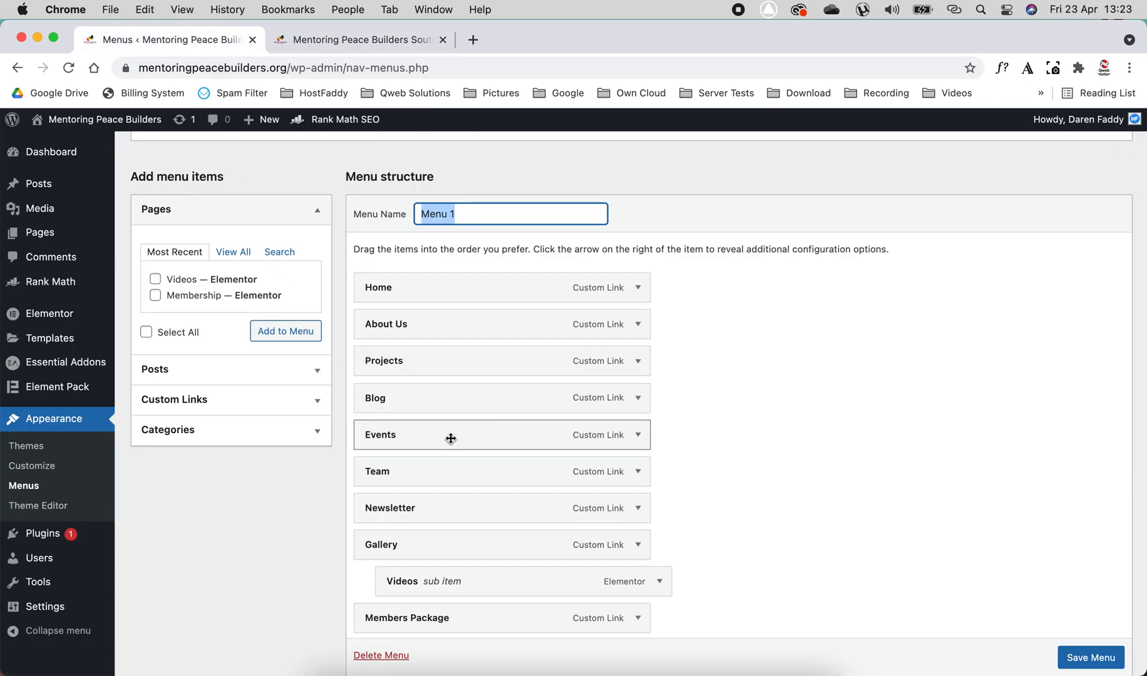
# - Nest Newsletter as a sub item under Team, move Events directly below Home, and save the menu
pyautogui.scroll(-3, 451, 438)
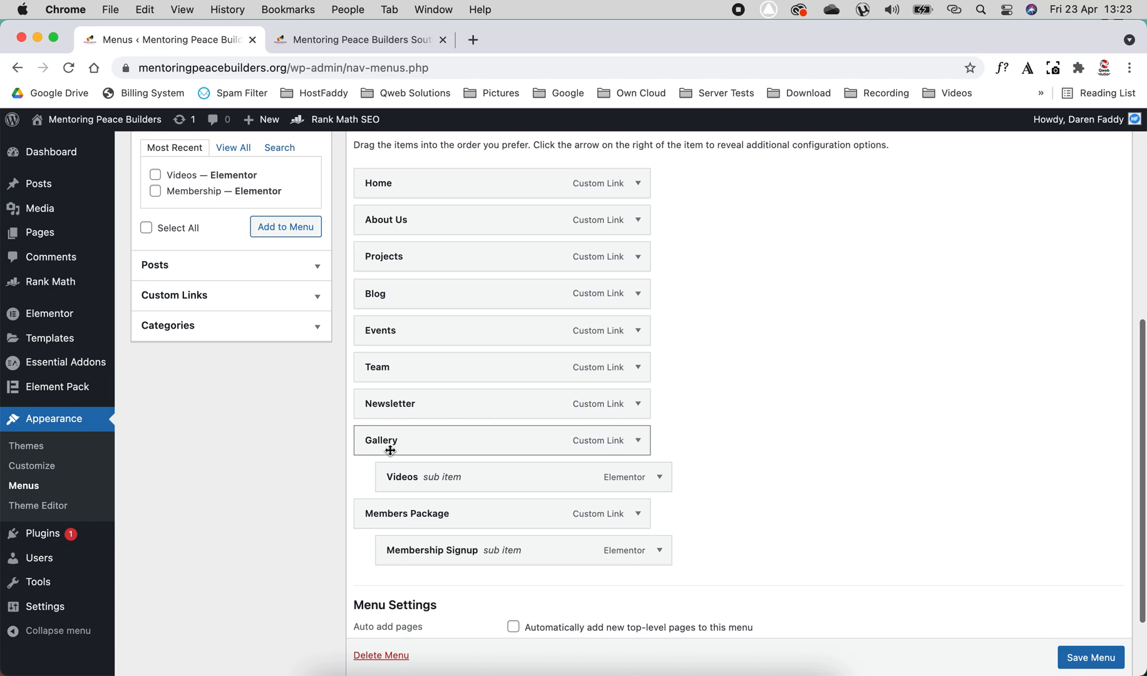
pyautogui.moveTo(402, 405); pyautogui.dragTo(438, 404)
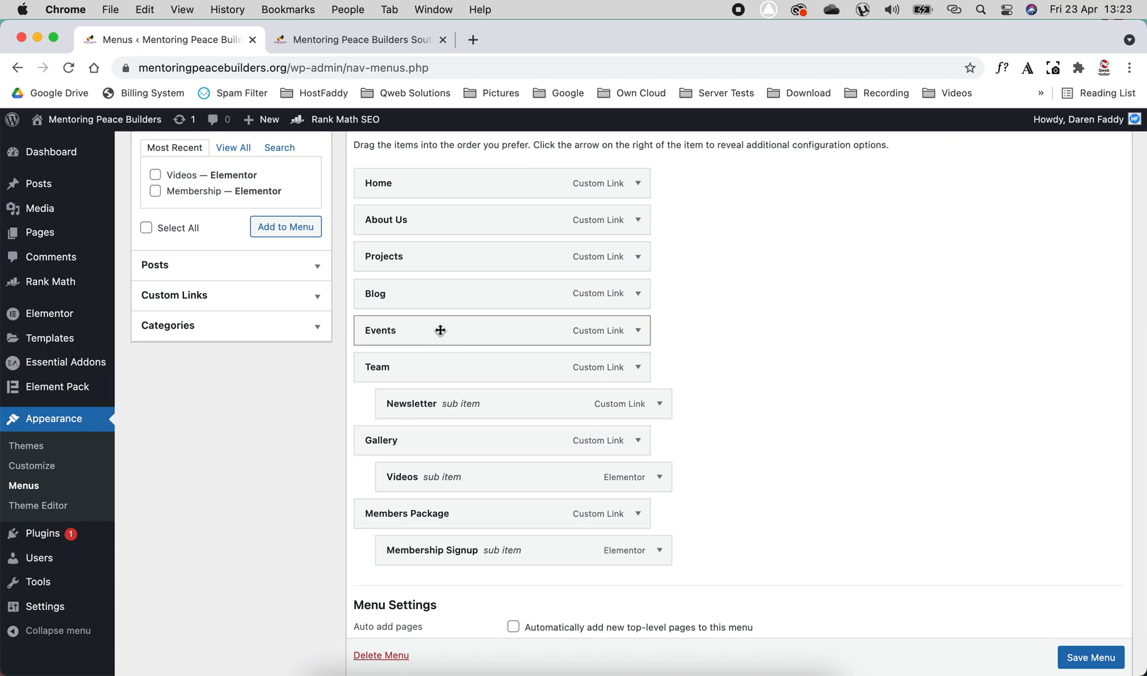
pyautogui.moveTo(440, 323); pyautogui.dragTo(444, 216)
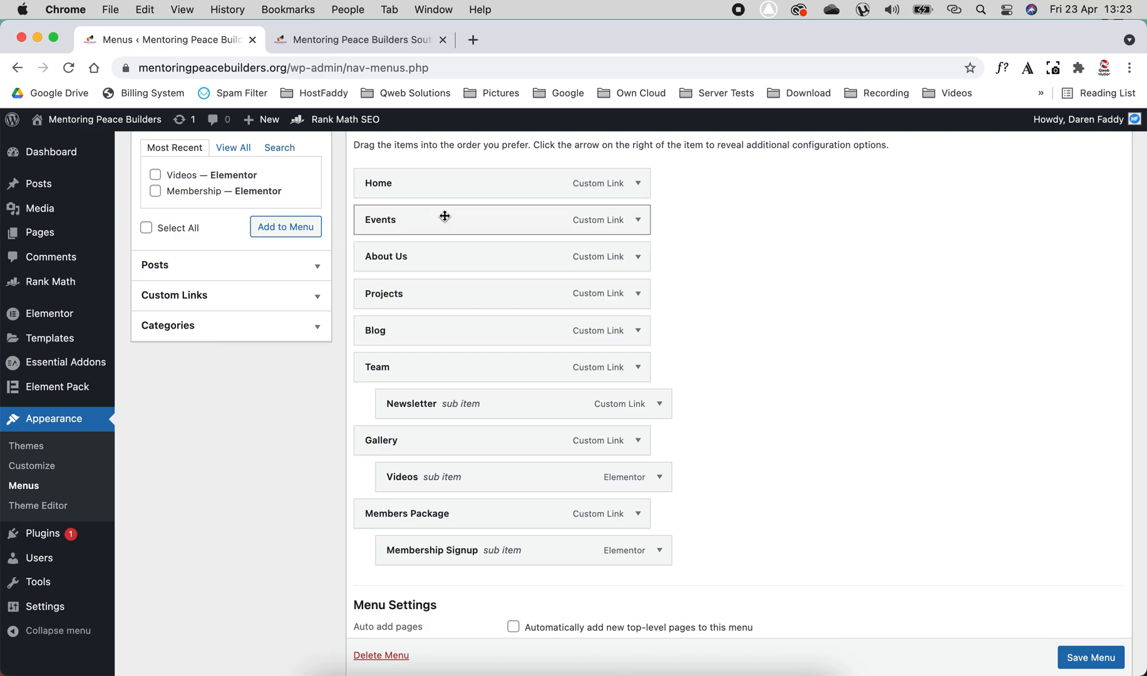
pyautogui.click(1090, 662)
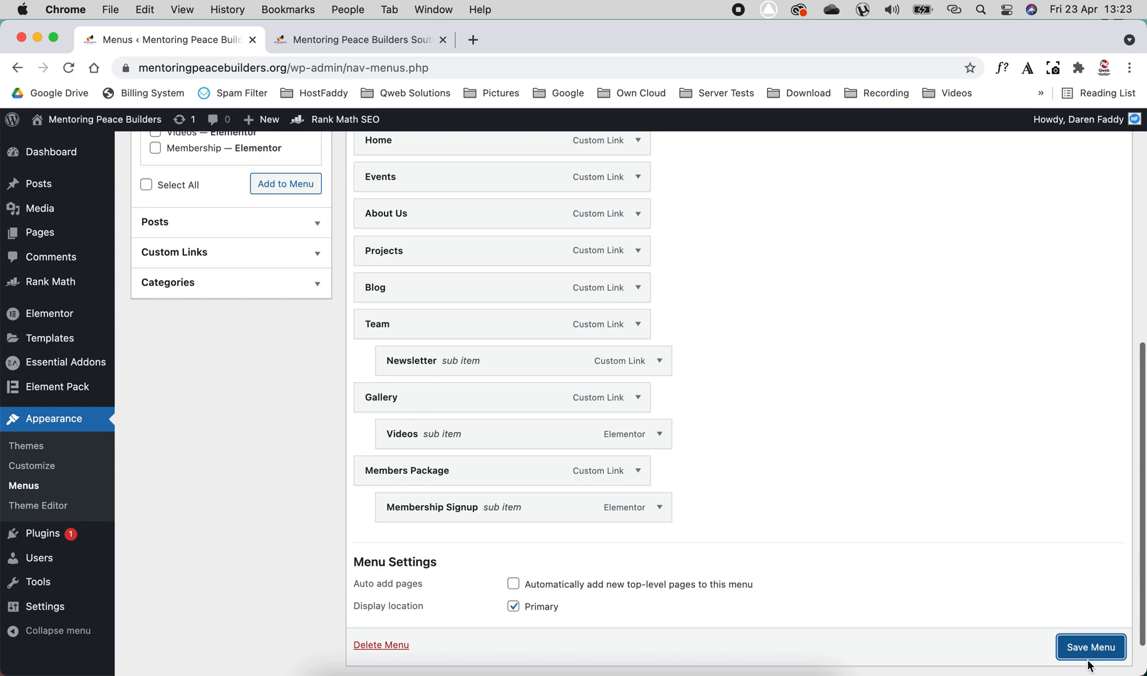
pyautogui.click(1087, 648)
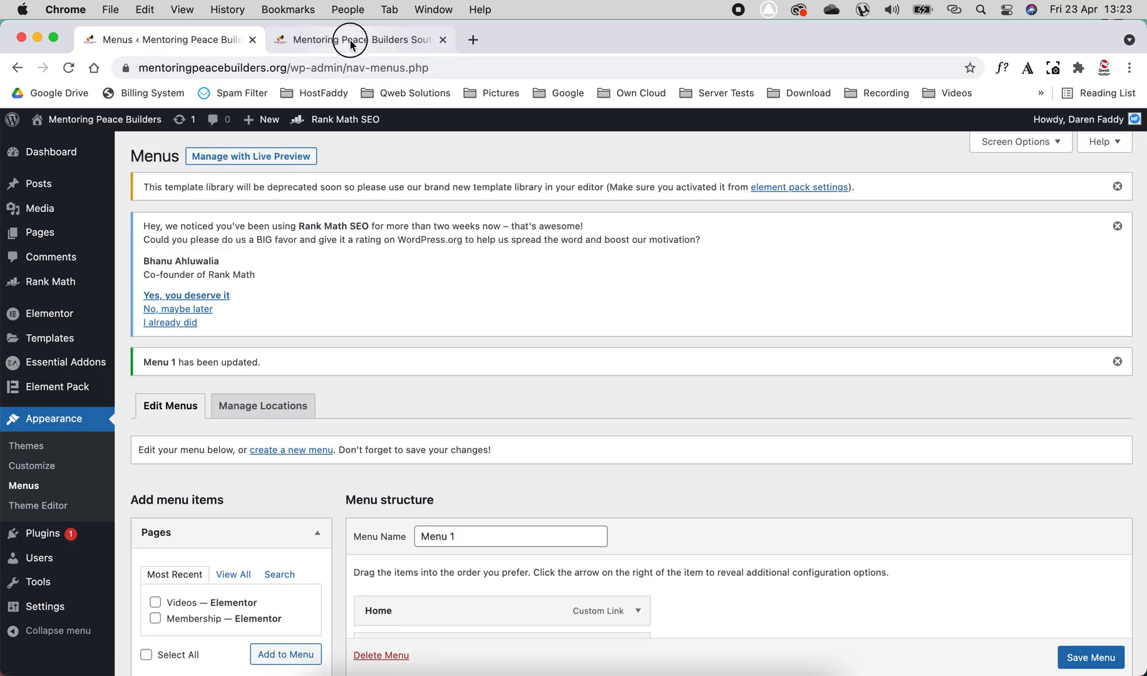
# - Reload the live homepage and examine the order and submenus of the header navigation
pyautogui.click(348, 40)
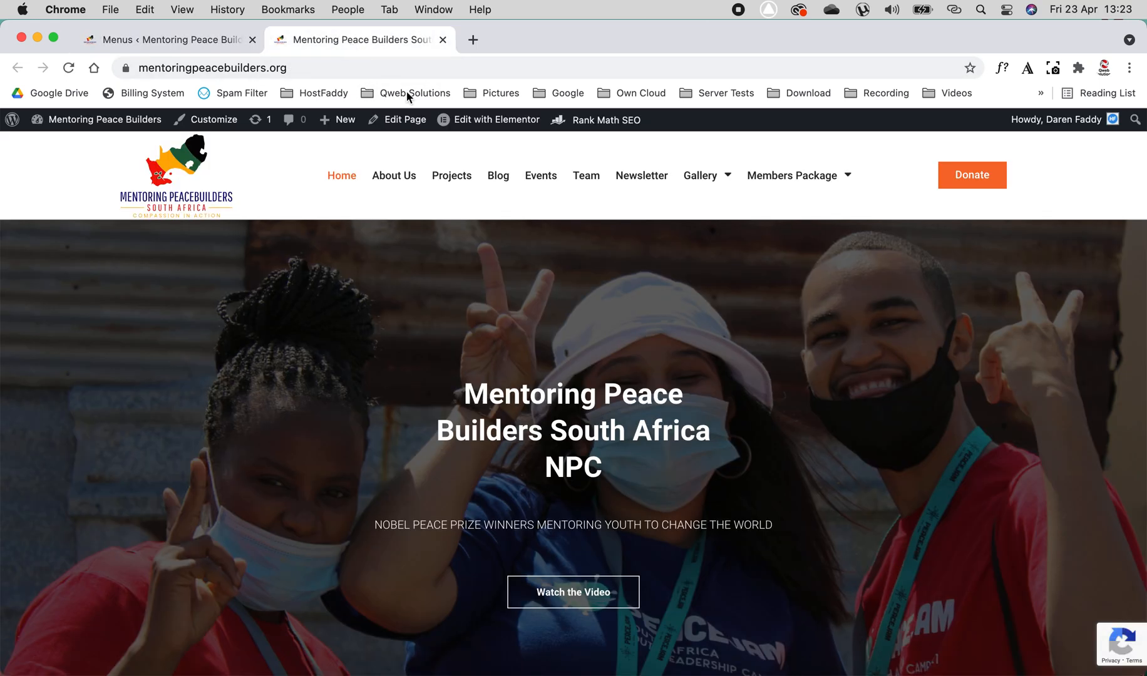
pyautogui.click(69, 69)
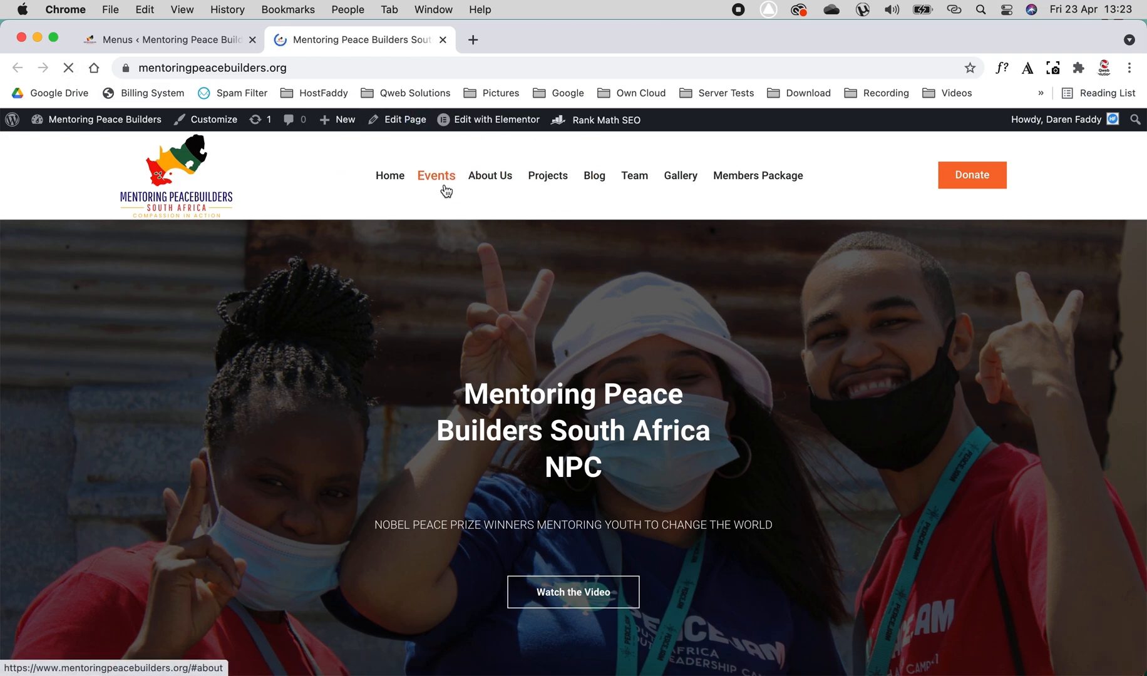
pyautogui.moveTo(636, 183)
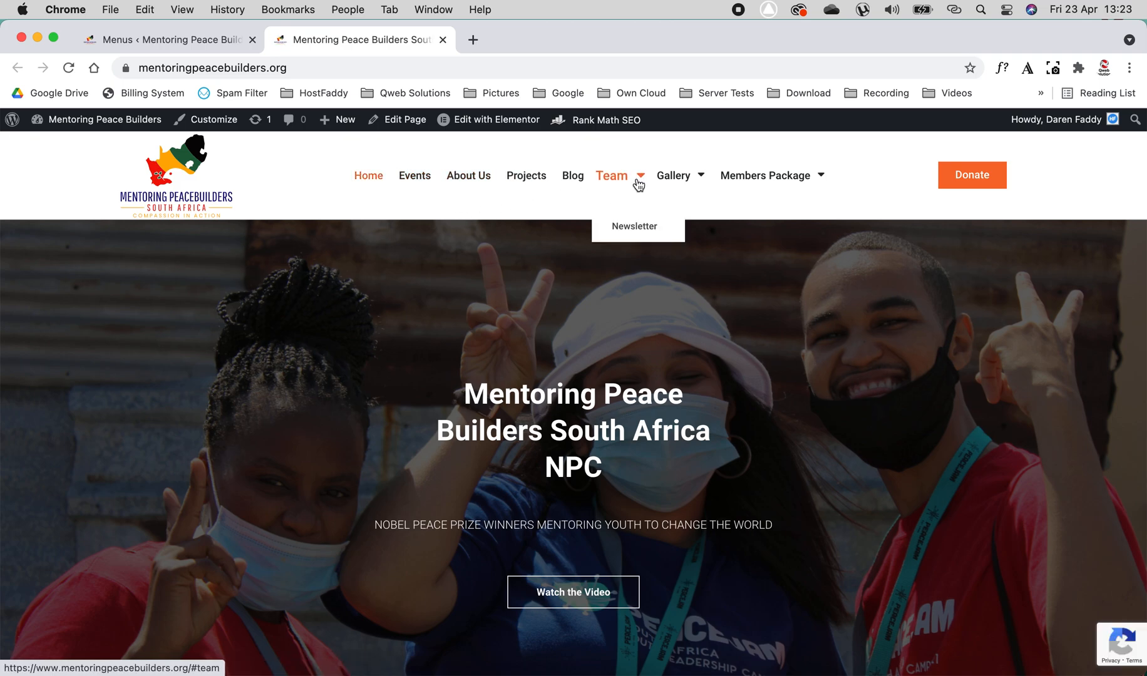
# - Restore Newsletter to a top-level item, move Events back between Blog and Team, save the menu, and check the live homepage
pyautogui.click(147, 40)
pyautogui.scroll(-7, 665, 498)
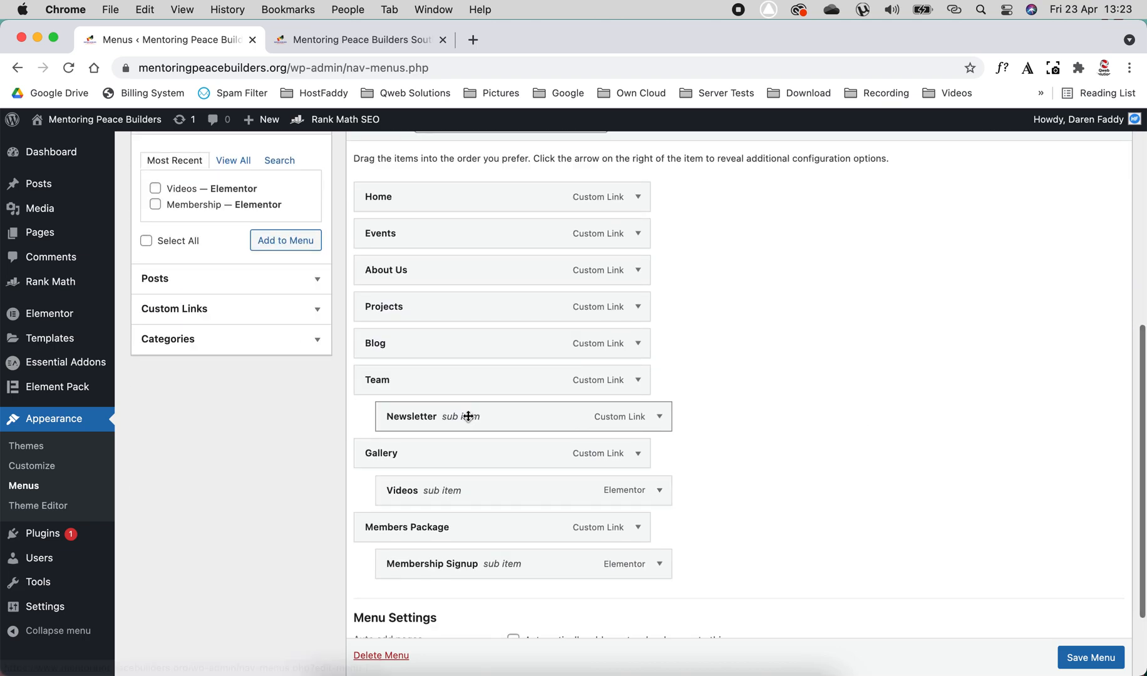
pyautogui.moveTo(487, 414)
pyautogui.mouseDown()
pyautogui.moveTo(456, 422)
pyautogui.moveTo(469, 414)
pyautogui.moveTo(440, 450)
pyautogui.moveTo(463, 500)
pyautogui.moveTo(468, 482)
pyautogui.moveTo(517, 488)
pyautogui.moveTo(477, 415)
pyautogui.mouseUp()
pyautogui.moveTo(505, 230); pyautogui.dragTo(534, 343)
pyautogui.click(1090, 658)
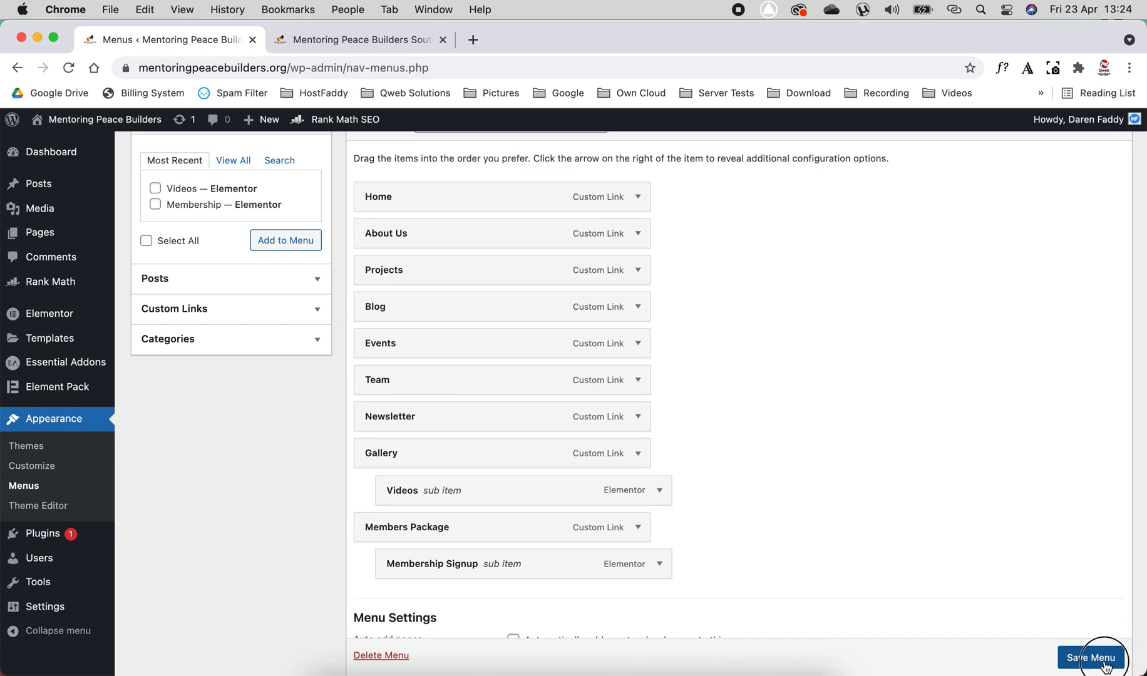
pyautogui.scroll(-2, 762, 299)
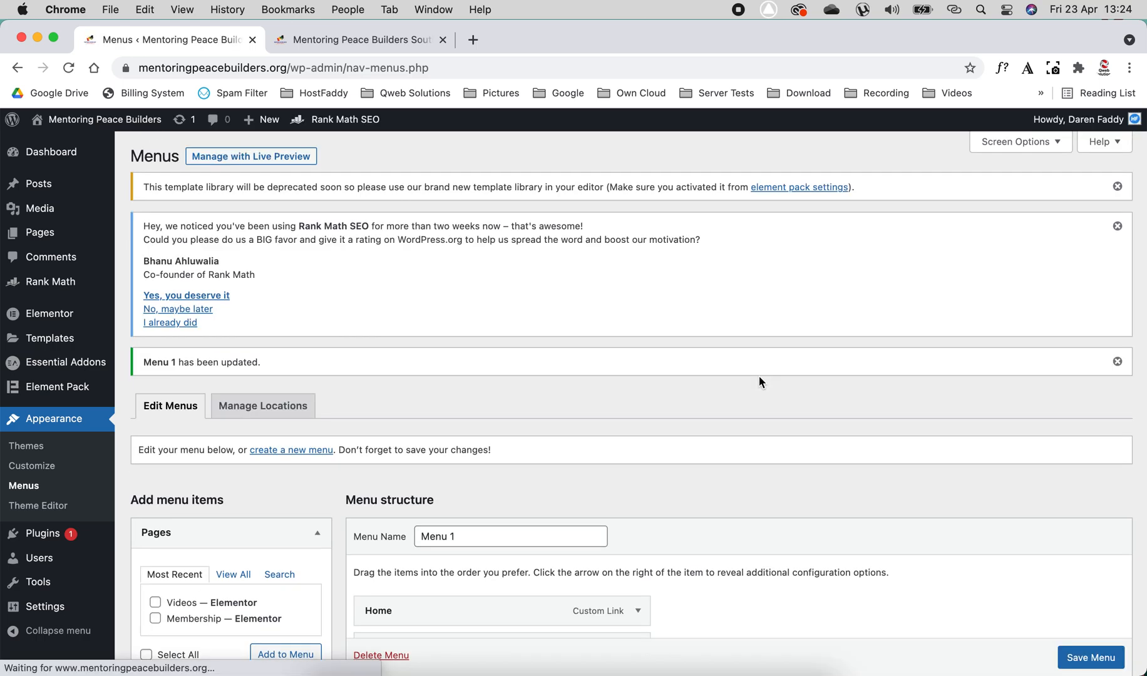
pyautogui.click(347, 39)
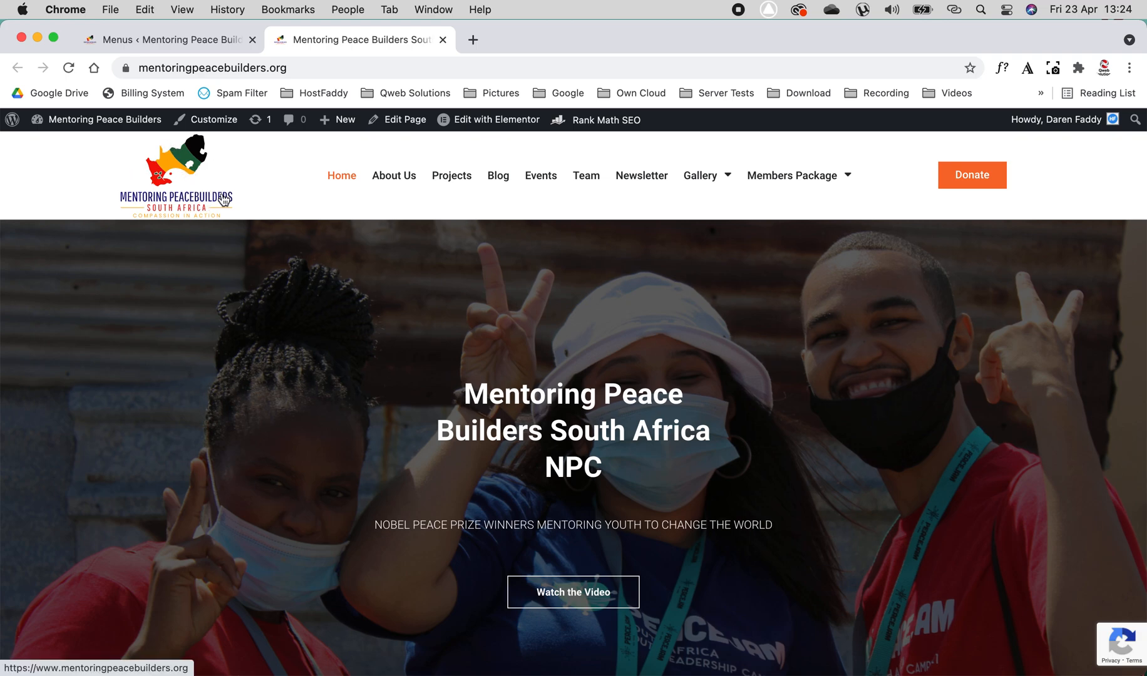
# - Open the theme Customizer's Site Identity settings and review the logo, site title, tagline and site icon
pyautogui.click(200, 43)
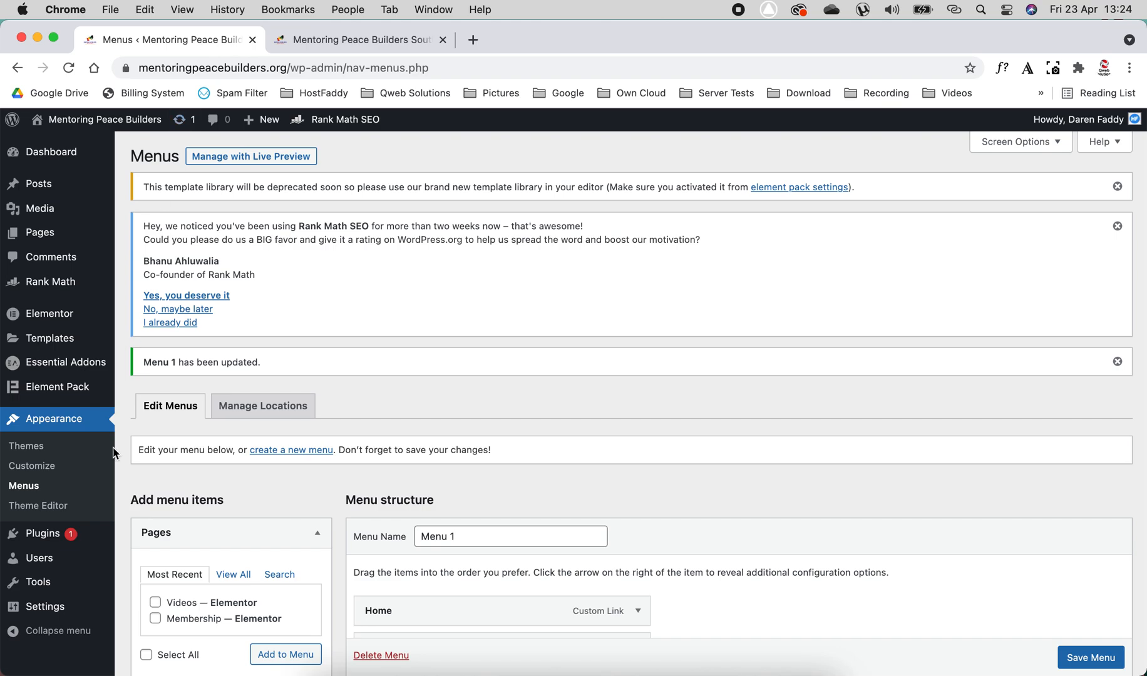
pyautogui.click(31, 473)
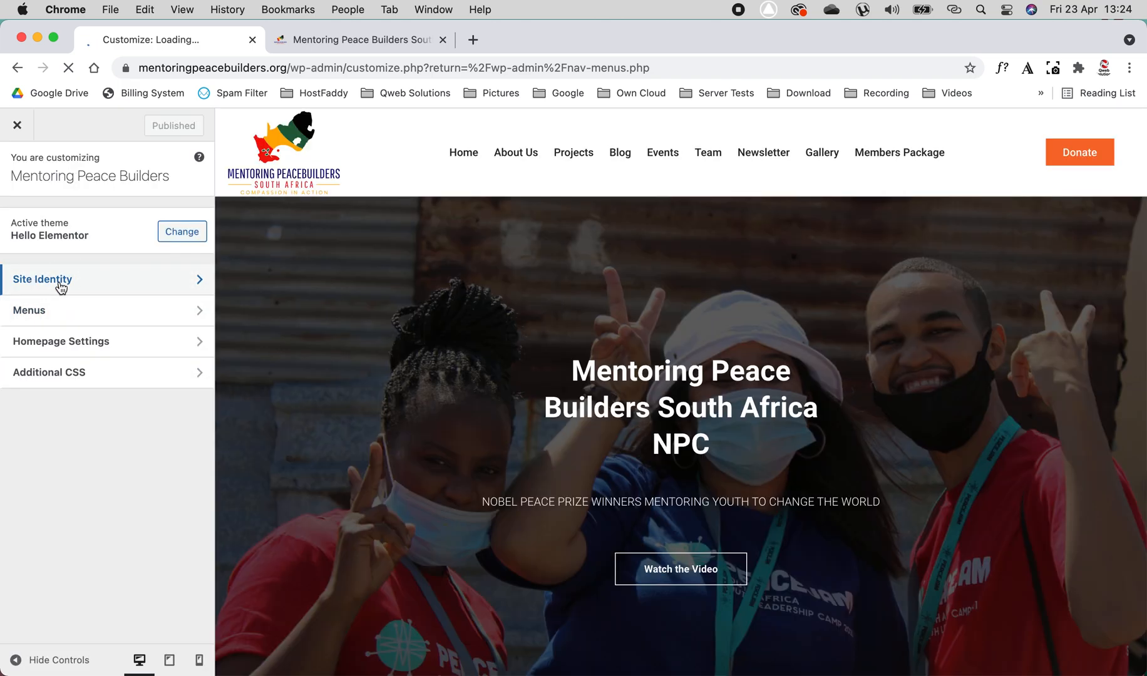
pyautogui.click(61, 288)
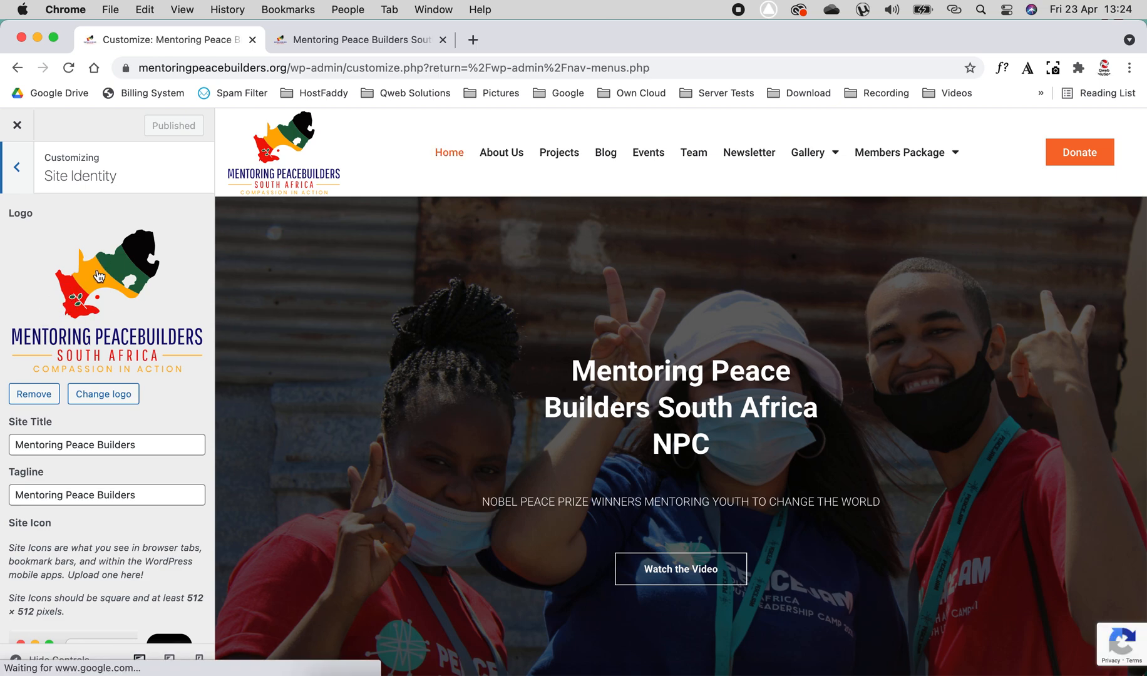
pyautogui.scroll(-3, 99, 275)
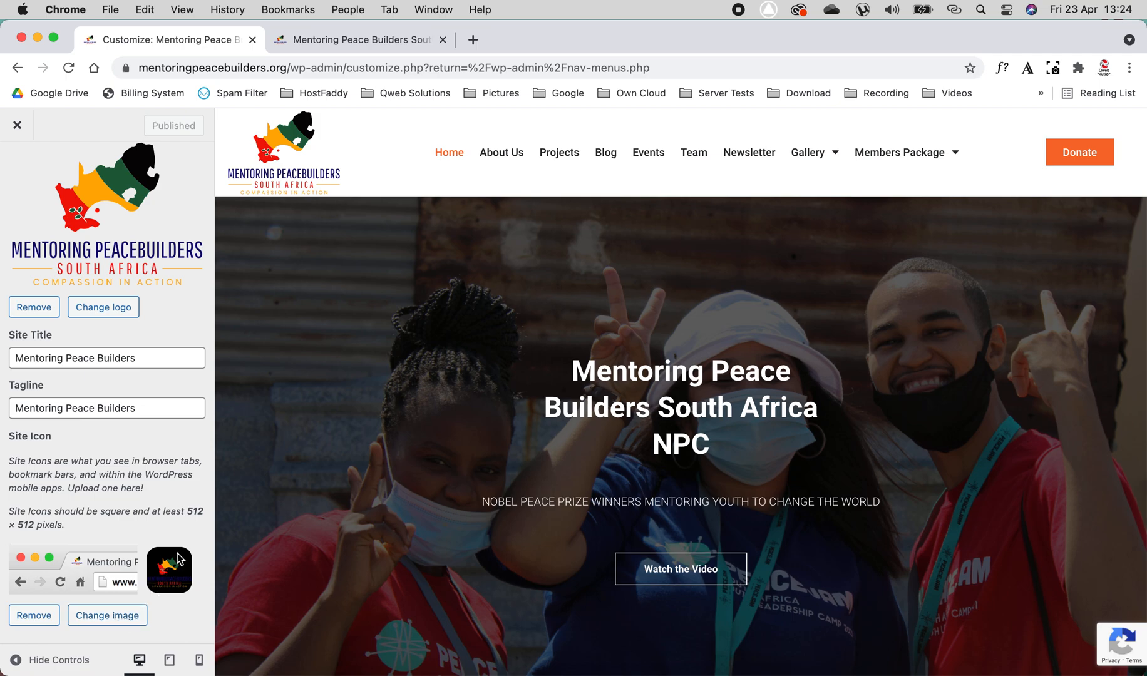
# - Replace the site logo with the uncropped hanging shoe photo from the Media Library, publish it, and reload the live homepage
pyautogui.click(109, 308)
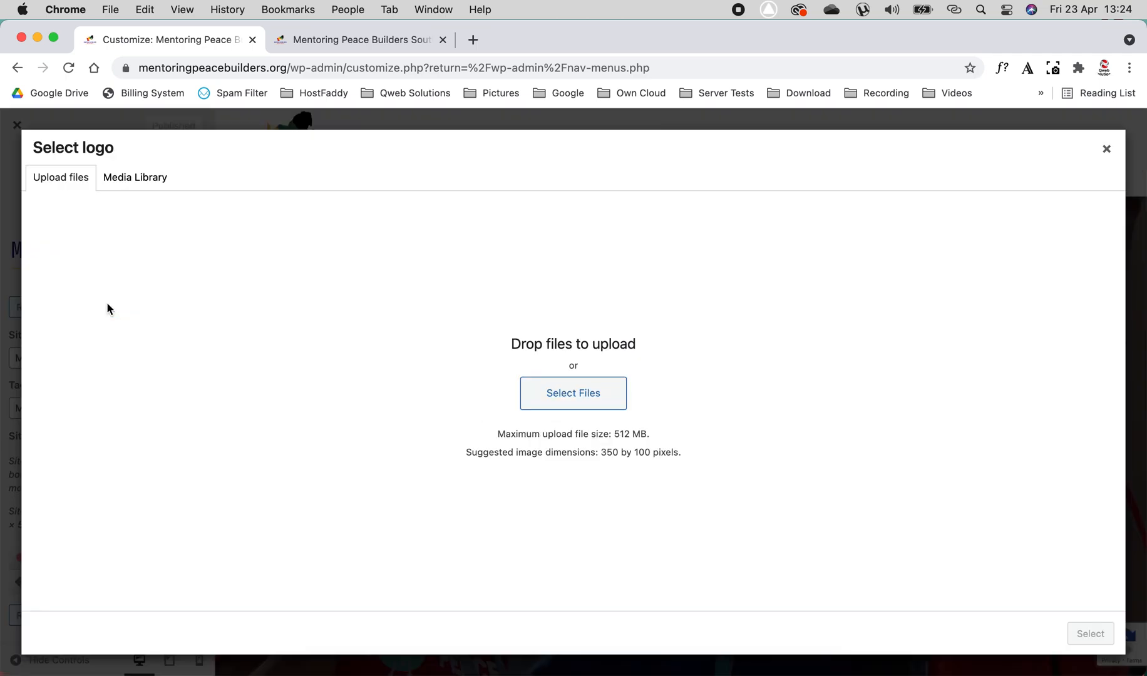
pyautogui.click(153, 180)
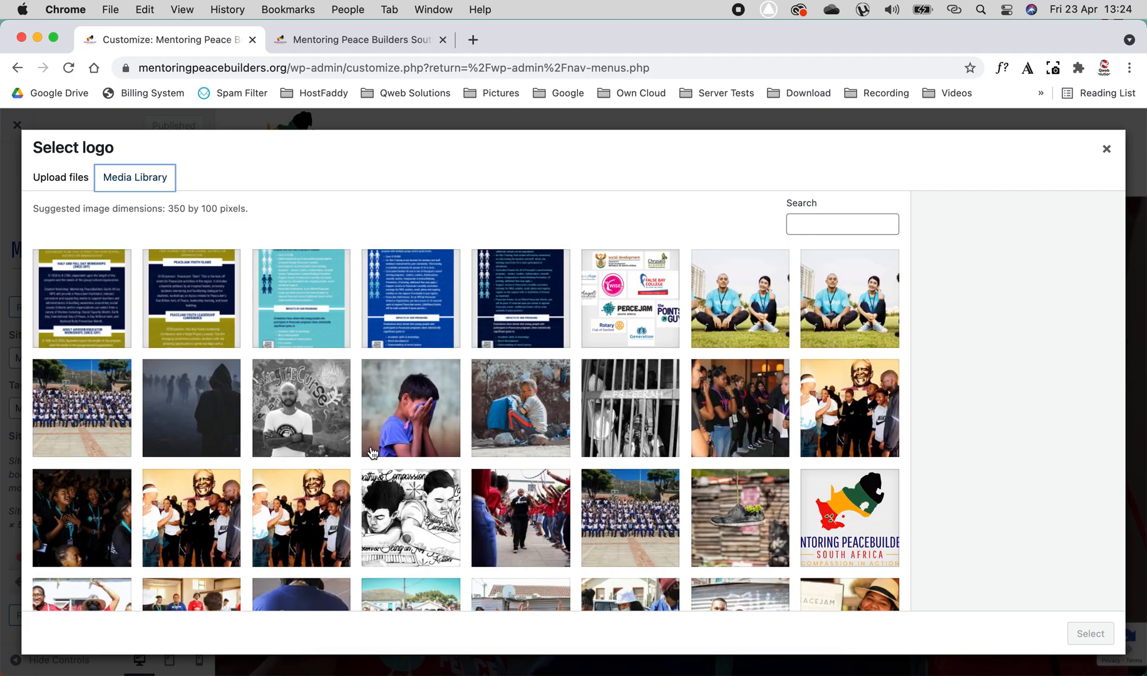
pyautogui.scroll(-20, 372, 452)
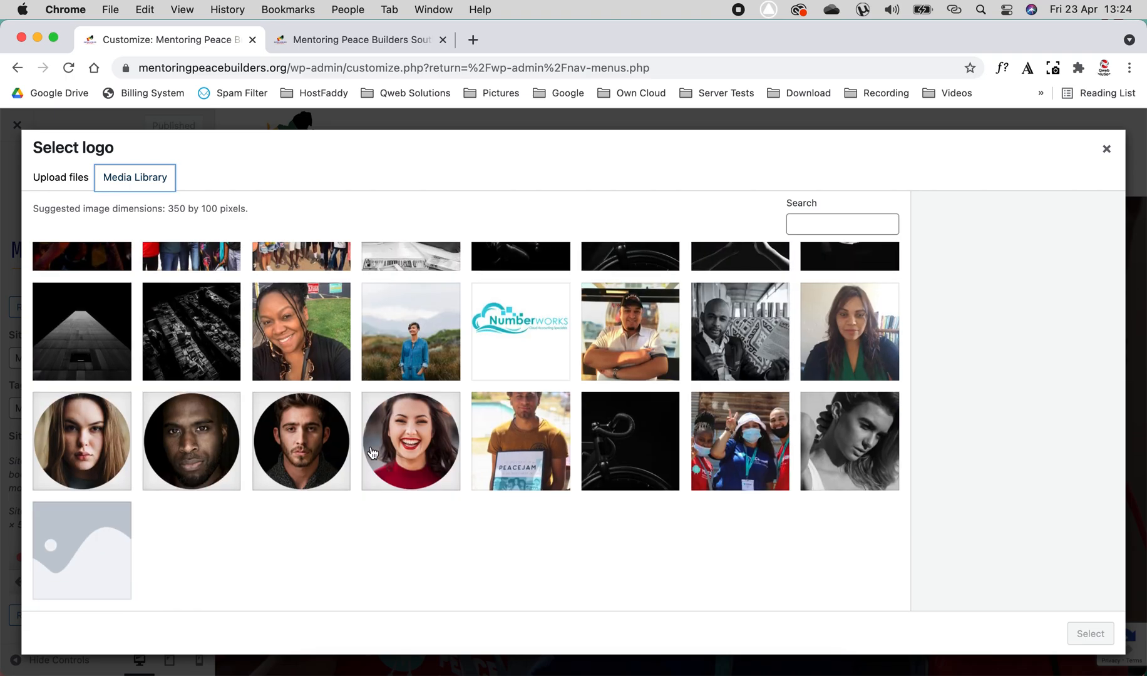
pyautogui.scroll(9, 372, 454)
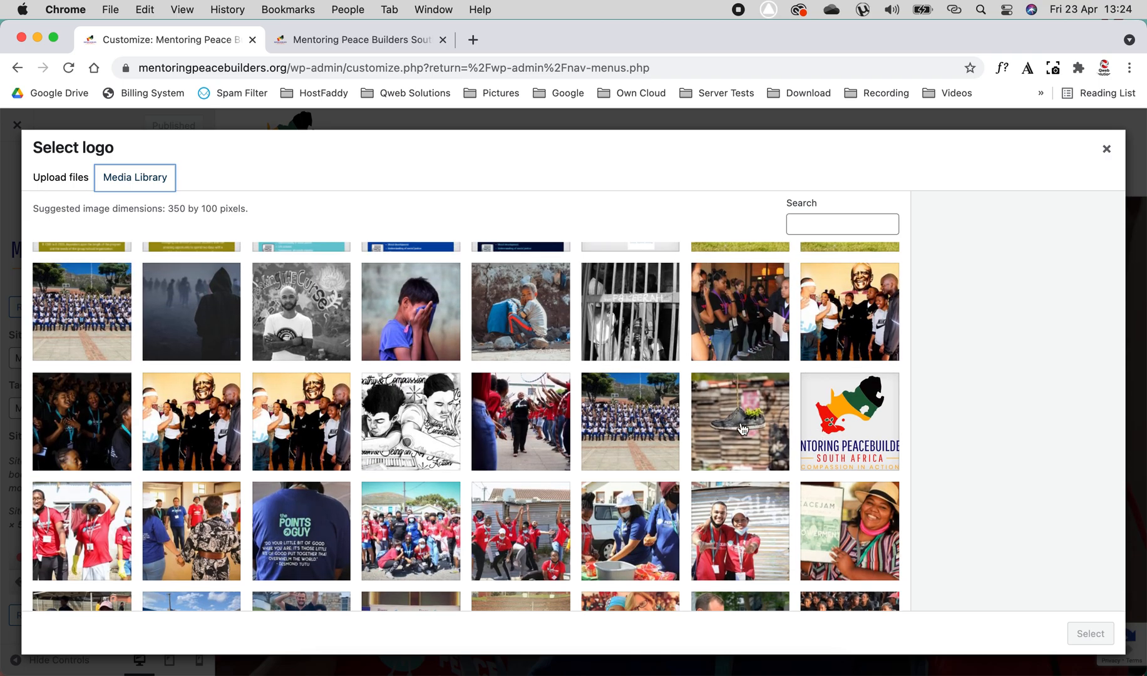
pyautogui.click(743, 429)
pyautogui.click(1101, 634)
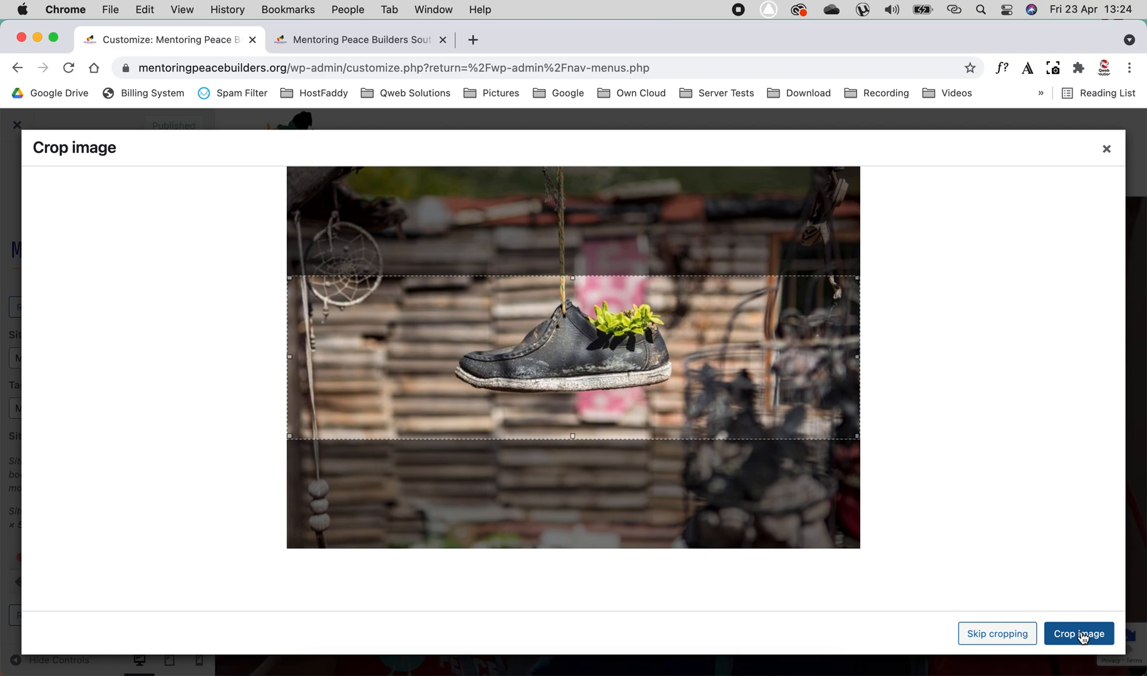
pyautogui.click(1015, 634)
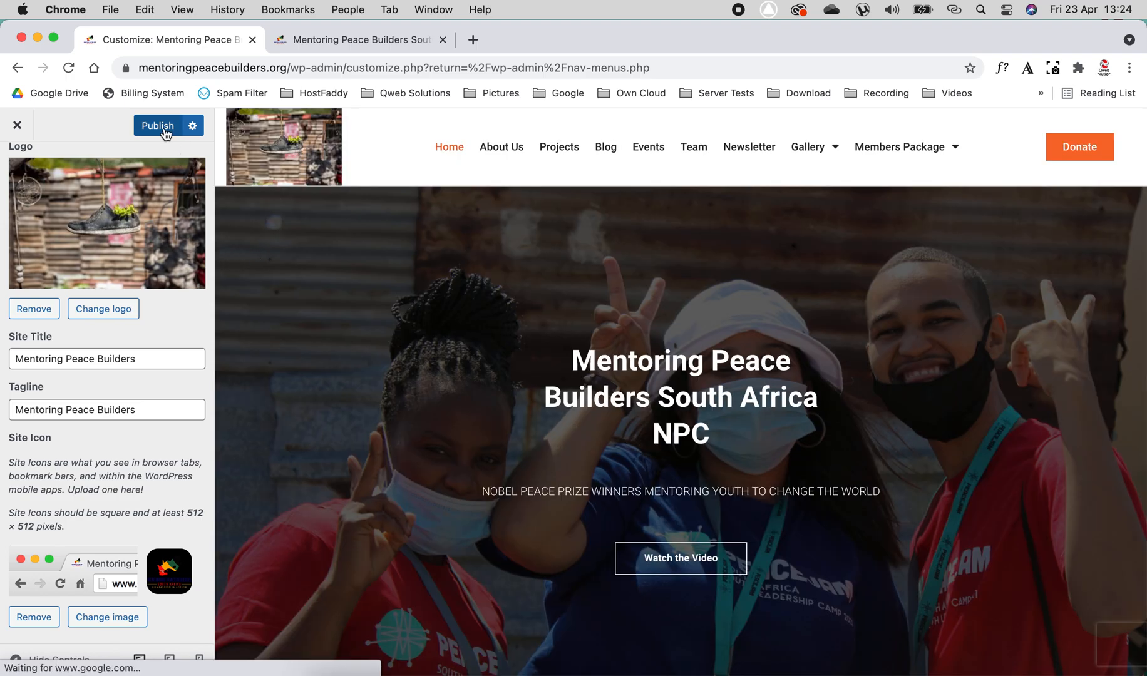
pyautogui.click(161, 126)
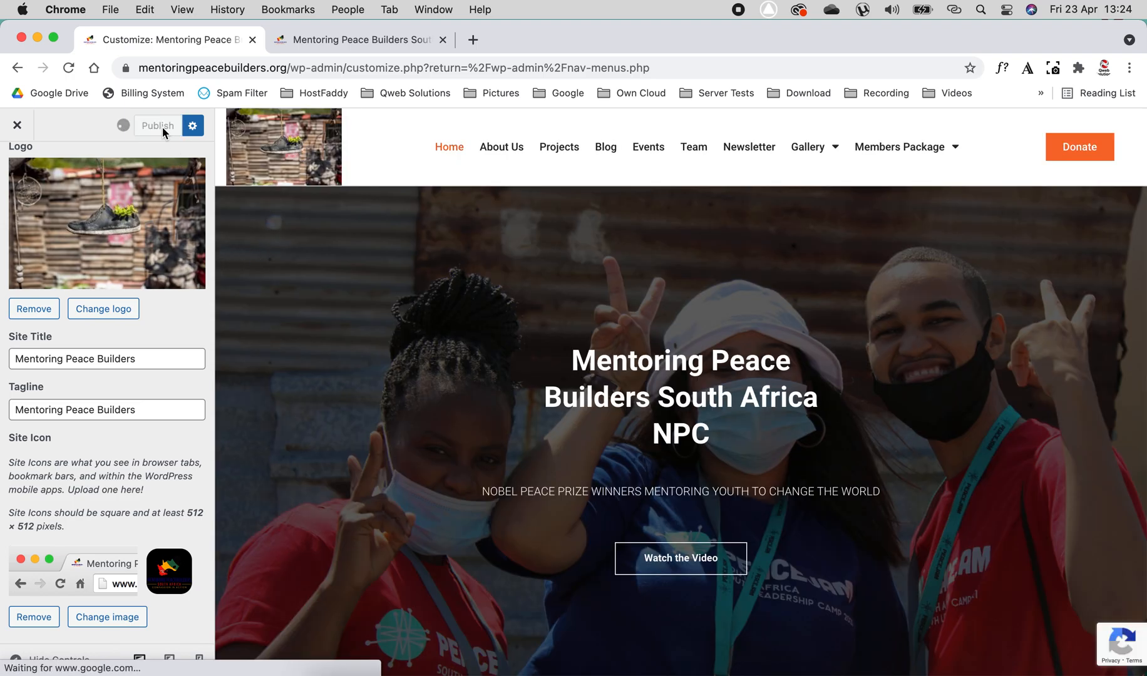
pyautogui.click(386, 40)
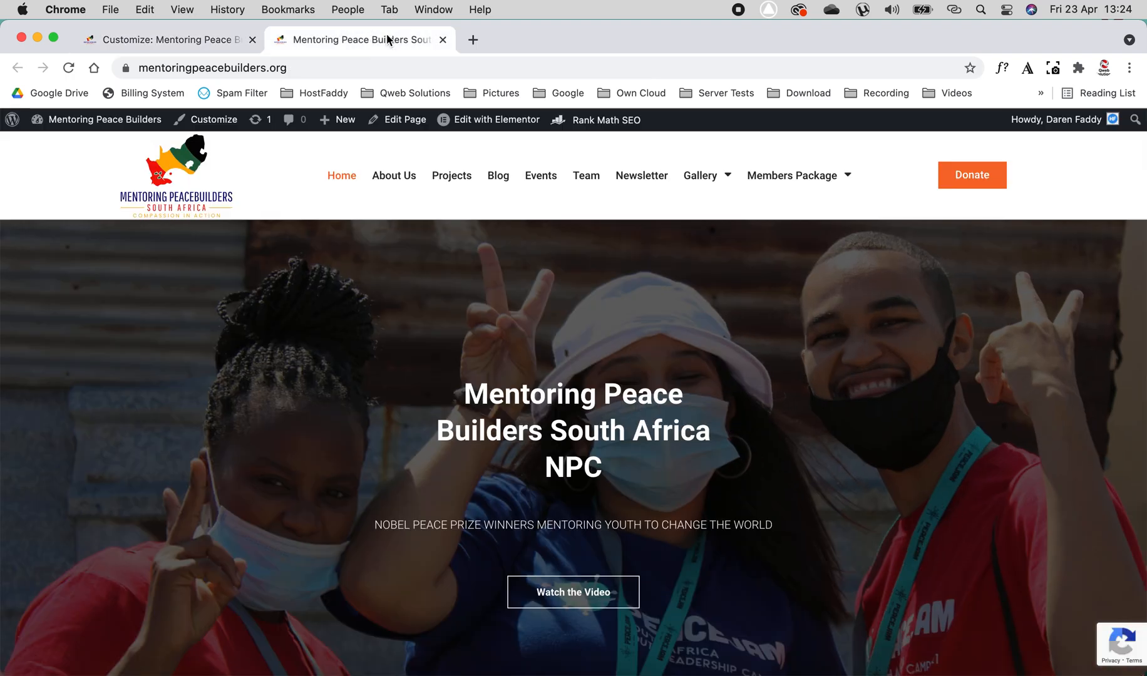
pyautogui.click(69, 68)
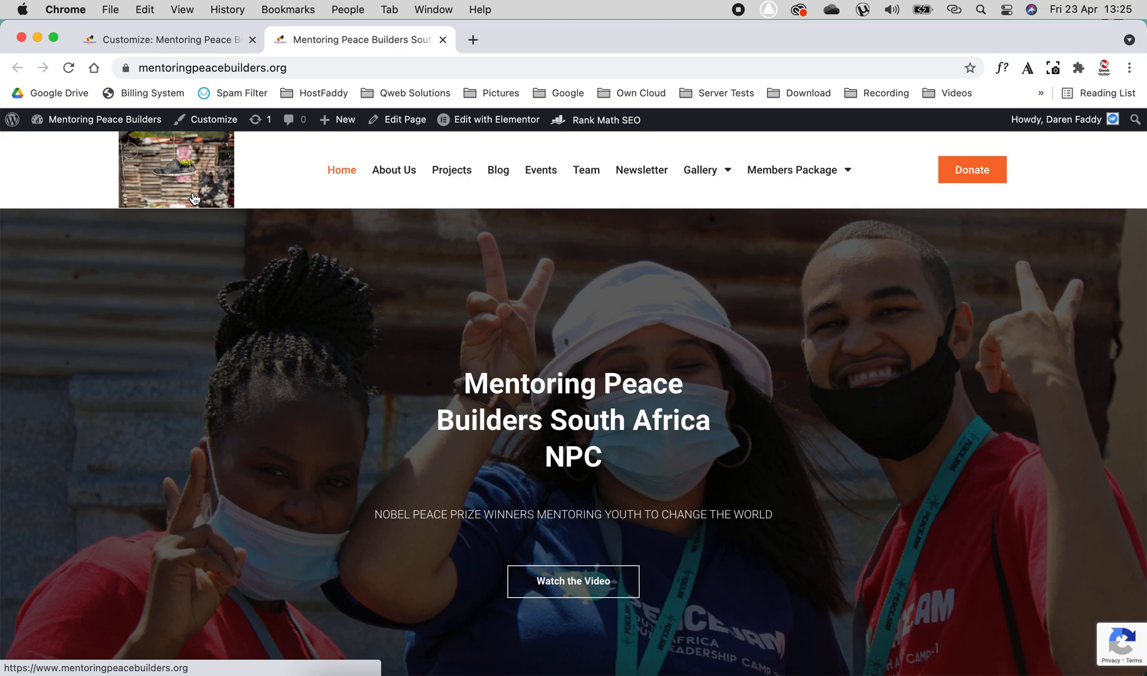
# - Set the logo back to the uncropped Mentoring Peacebuilders image from the Media Library, publish it, and reload the live homepage
pyautogui.click(179, 43)
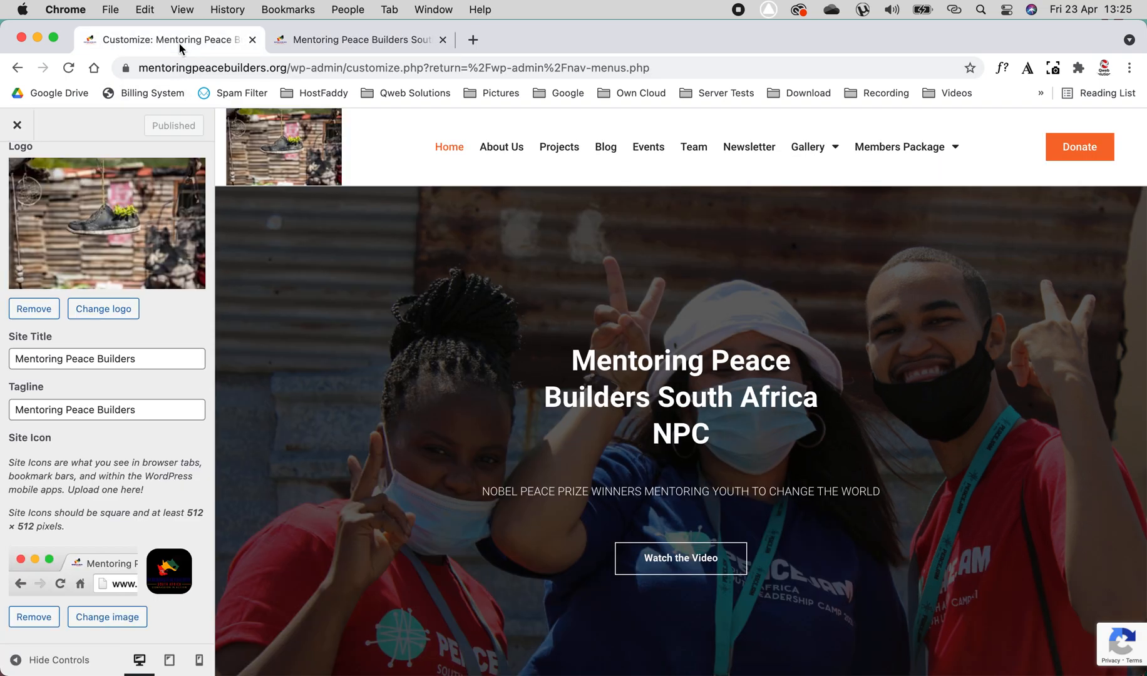
pyautogui.click(104, 310)
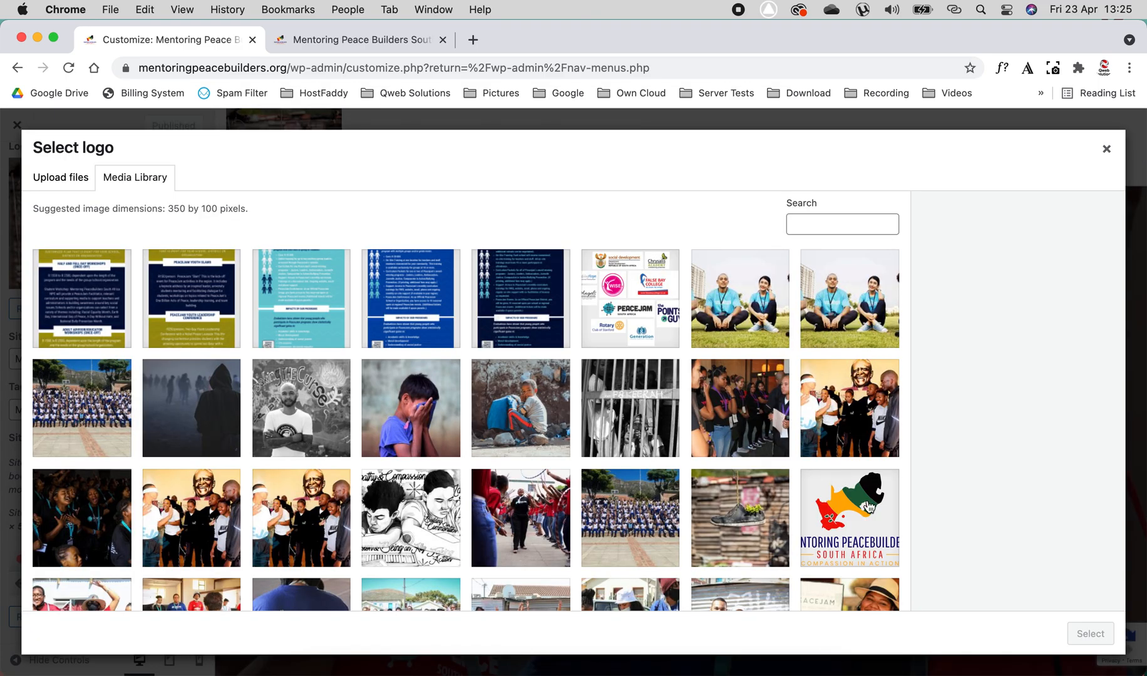
pyautogui.click(868, 507)
pyautogui.click(1092, 634)
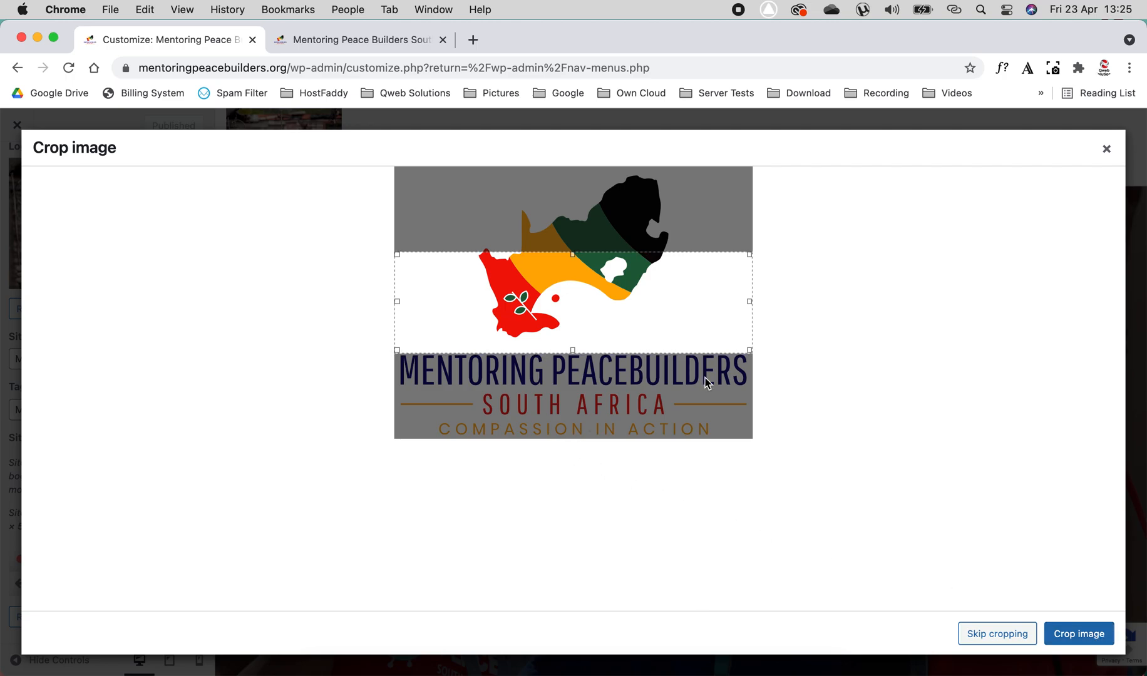
pyautogui.click(1001, 636)
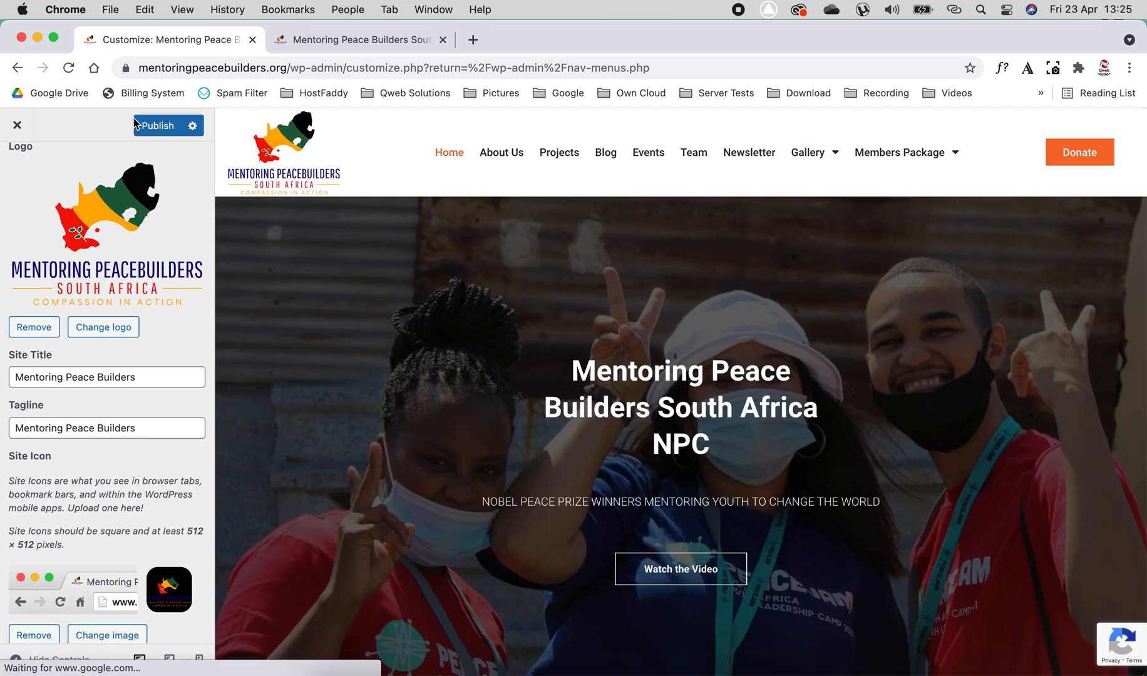
pyautogui.click(157, 125)
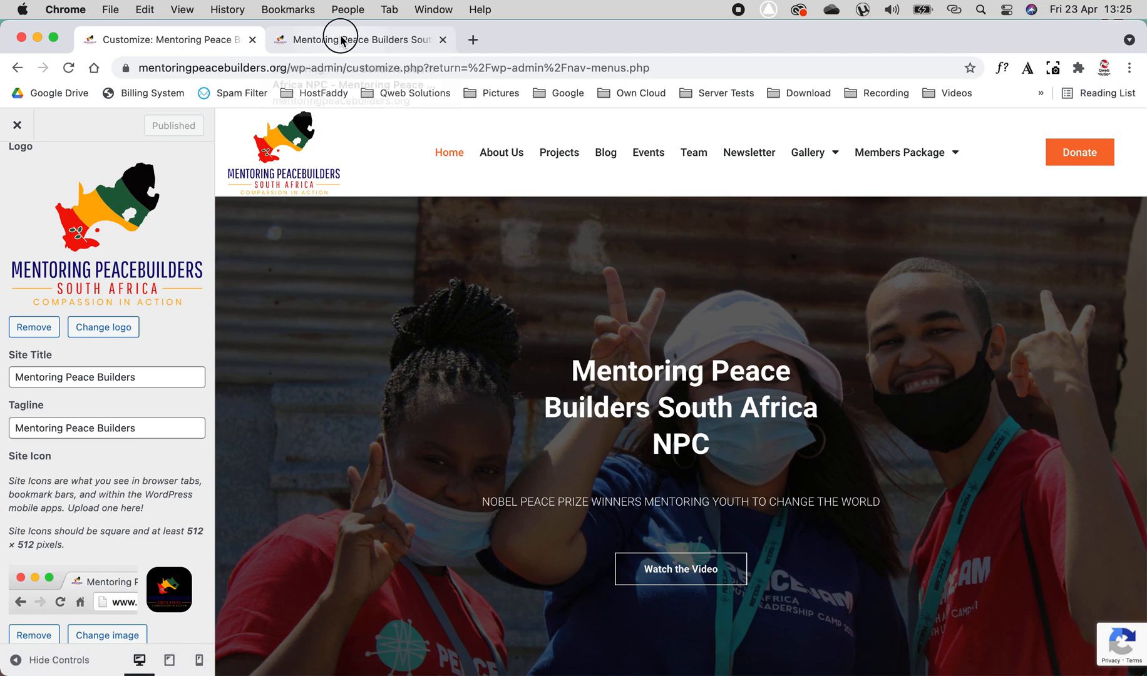
pyautogui.click(341, 39)
pyautogui.click(68, 67)
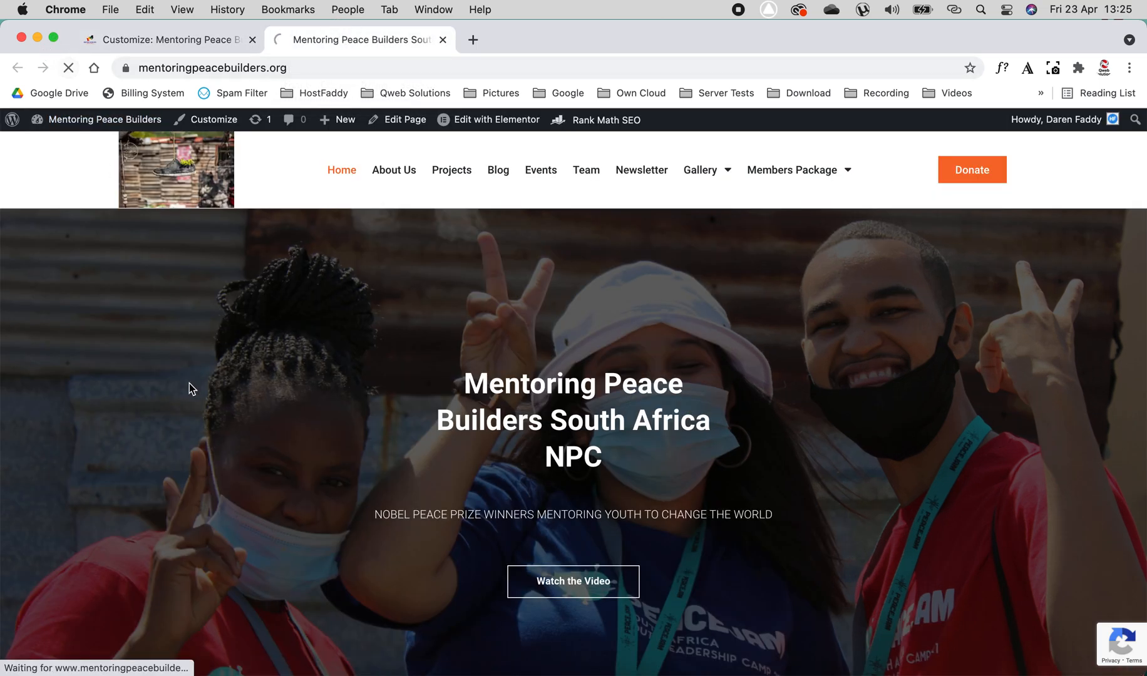